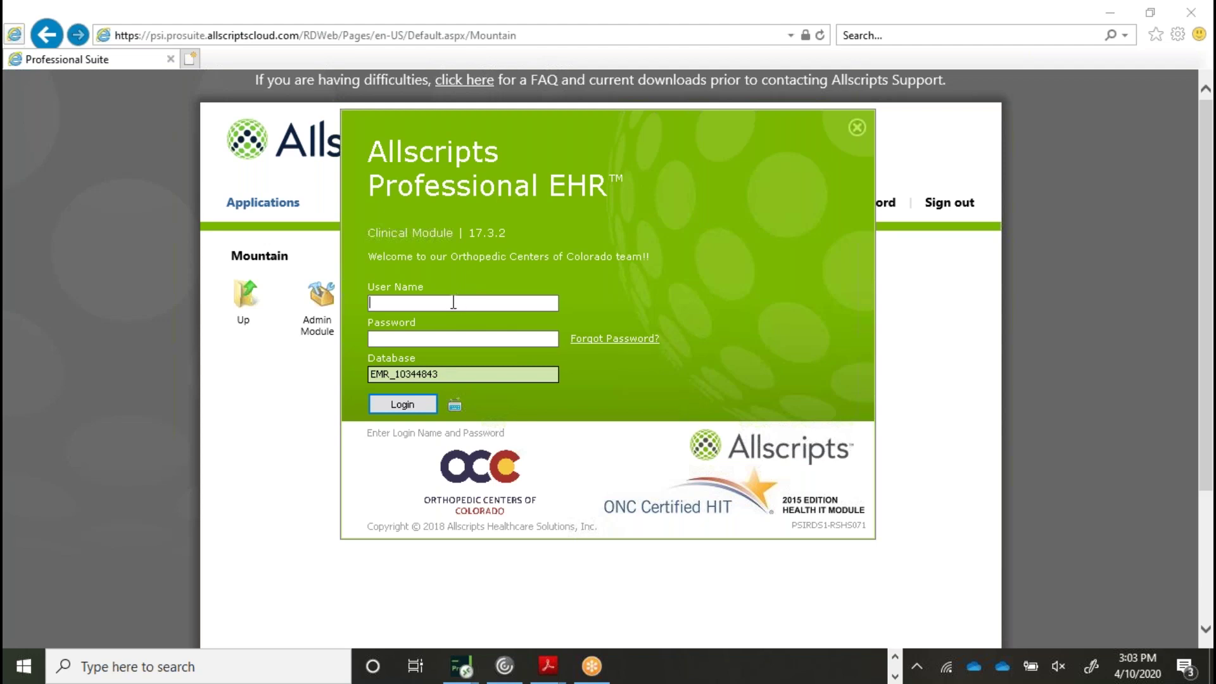
# Sign in with the user name and password, dismiss the configuration warning, and maximize the window
pyautogui.press('Tab')
pyautogui.write('••••••••••••')
pyautogui.press('Return')
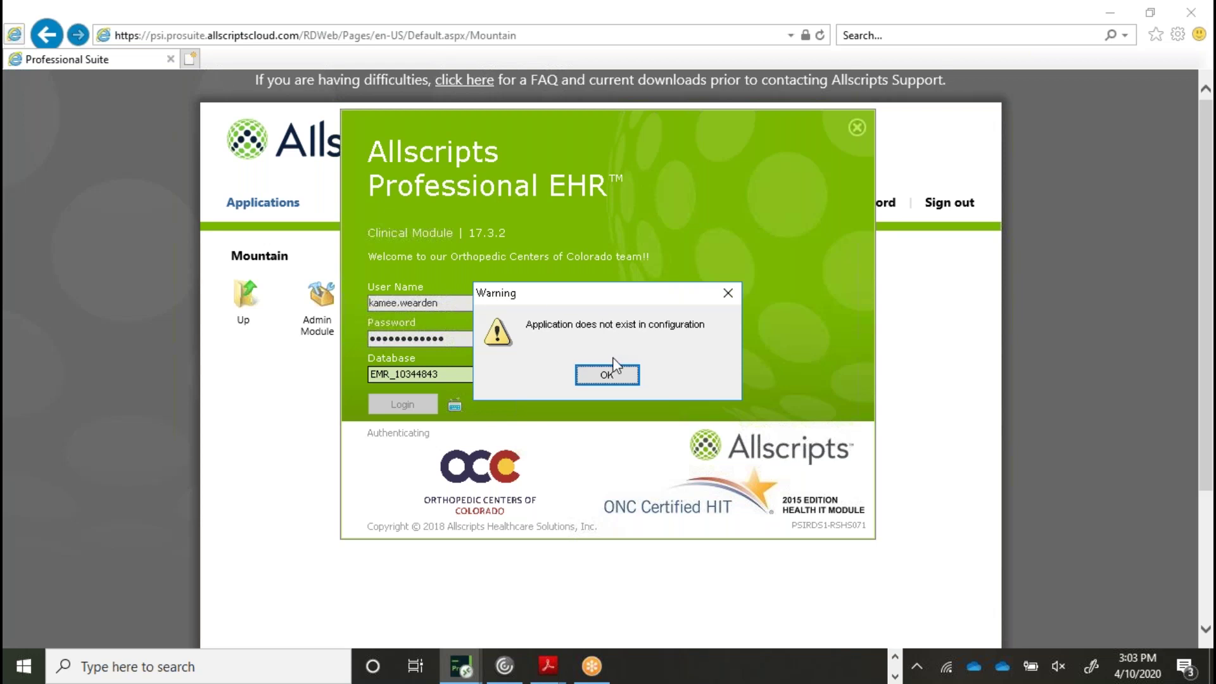
pyautogui.click(609, 376)
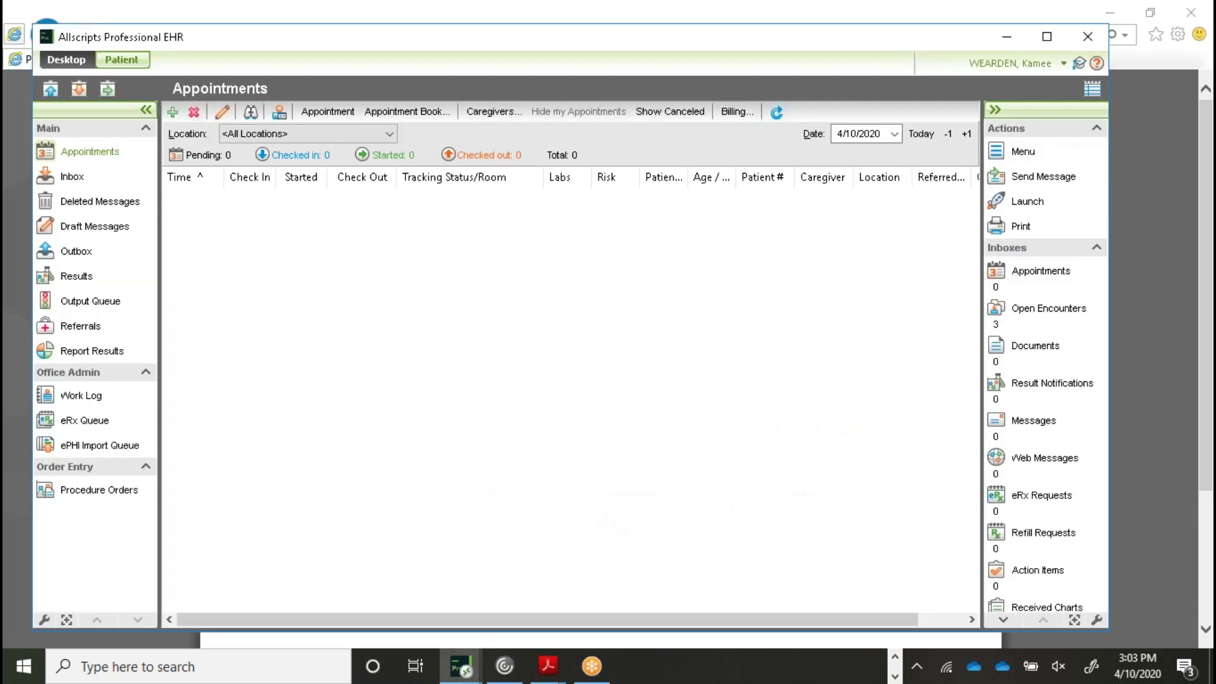
pyautogui.click(1053, 41)
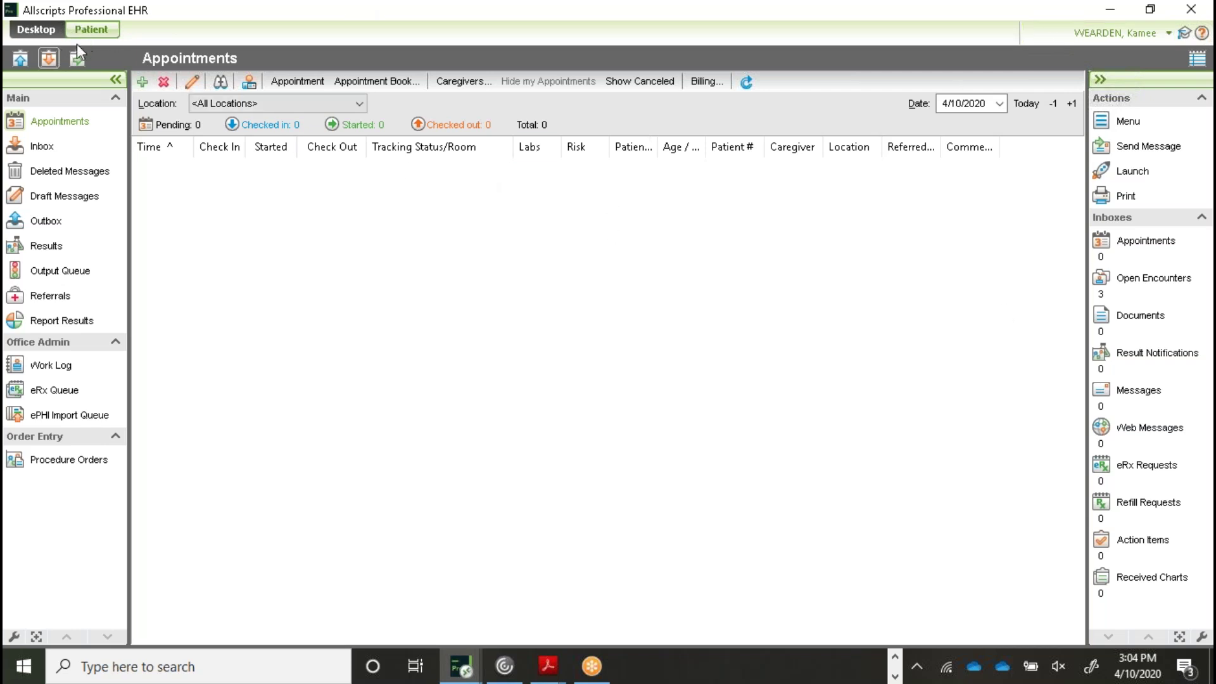
# Search training patients, open the second match's chart and start a new encounter
pyautogui.click(95, 32)
pyautogui.write('wearde')
pyautogui.press('BackSpace')
pyautogui.press('BackSpace')
pyautogui.press('BackSpace')
pyautogui.press('BackSpace')
pyautogui.press('BackSpace')
pyautogui.press('BackSpace')
pyautogui.write('testwearde')
pyautogui.press('Tab')
pyautogui.write('kamee')
pyautogui.click(332, 136)
pyautogui.click(500, 75)
pyautogui.click(216, 218)
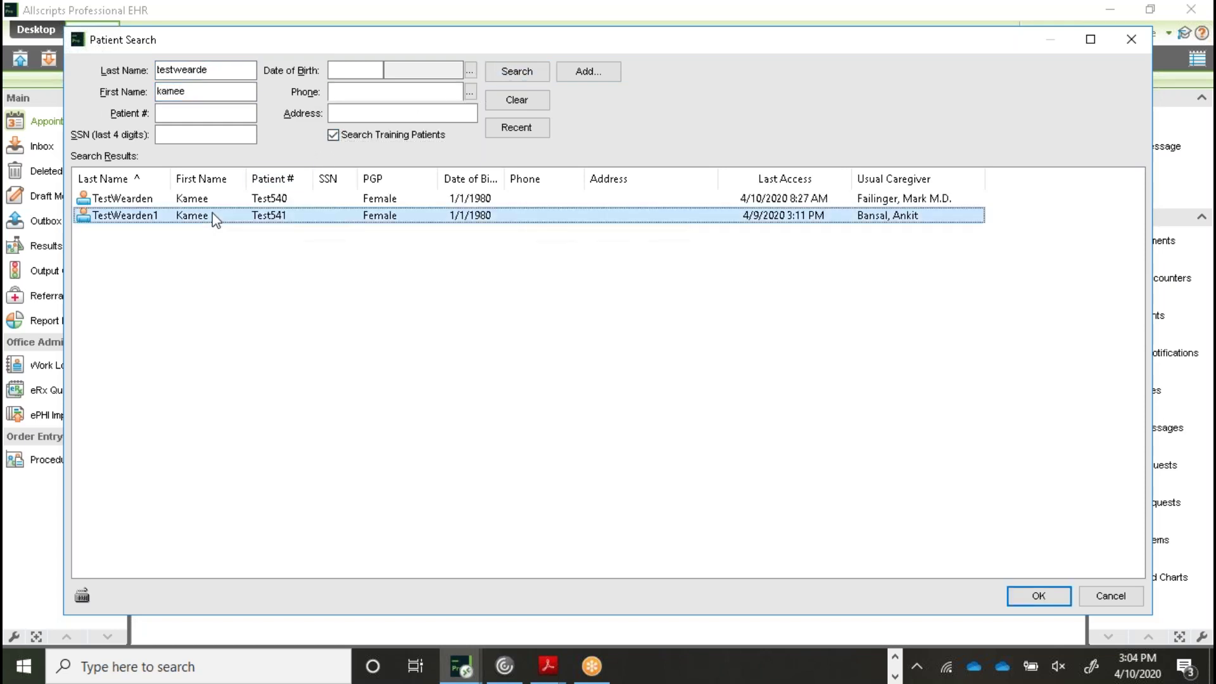
pyautogui.click(1032, 597)
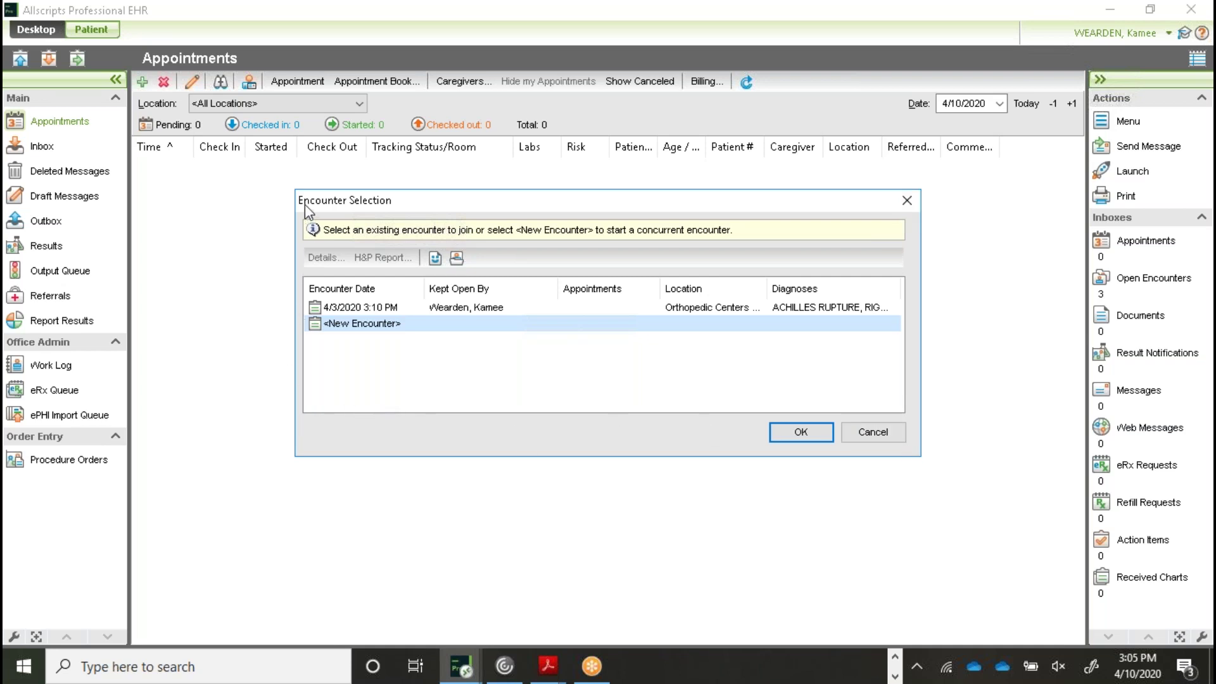
pyautogui.click(347, 326)
pyautogui.click(795, 428)
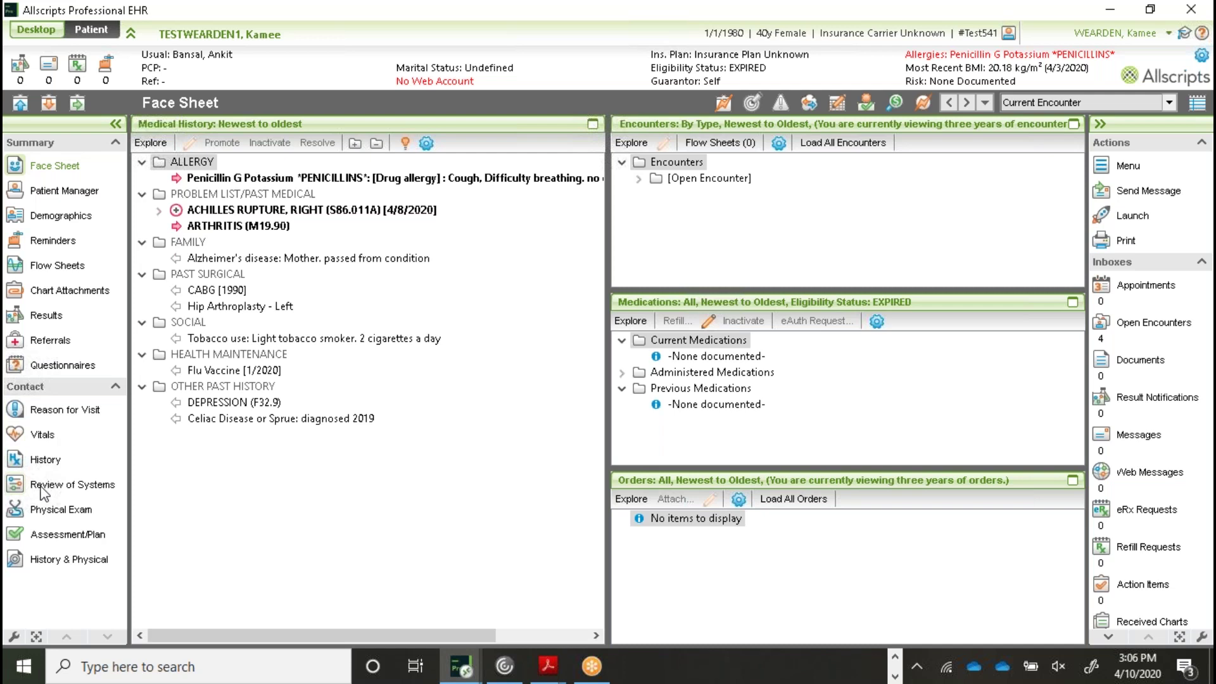
# Reopen the training patient's chart and join the 4/3/2020 3:10 PM encounter instead
pyautogui.click(21, 104)
pyautogui.write('te')
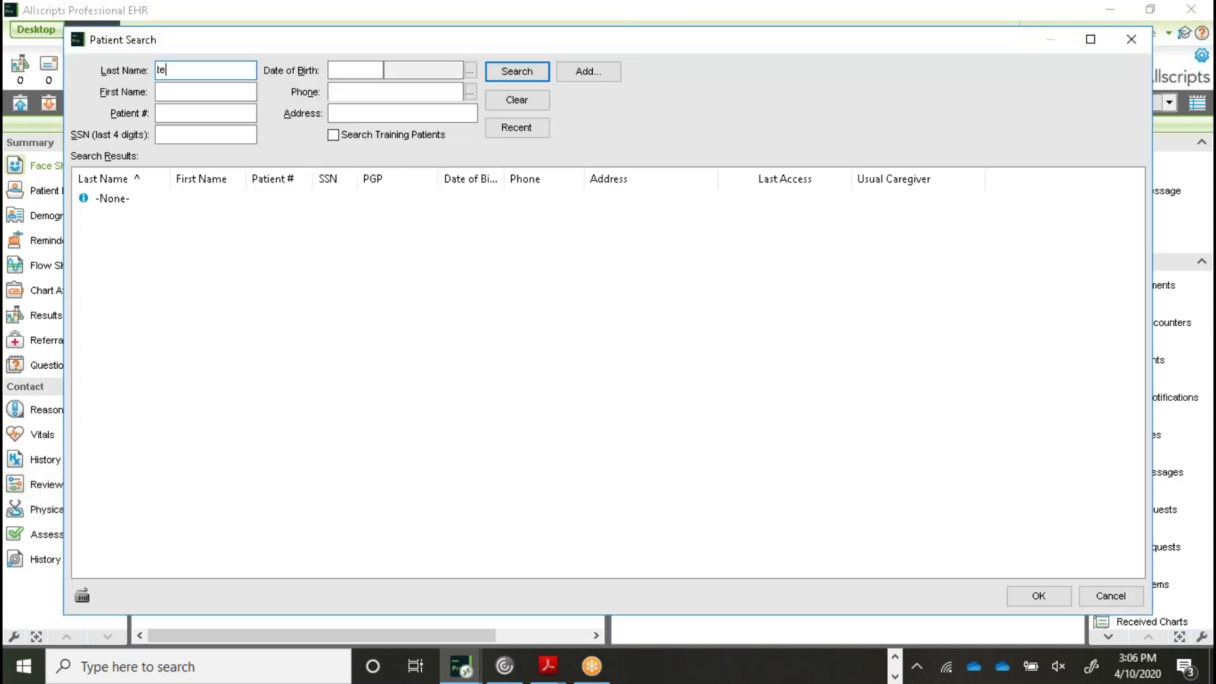
pyautogui.write('stwearden')
pyautogui.press('Tab')
pyautogui.write('kamee')
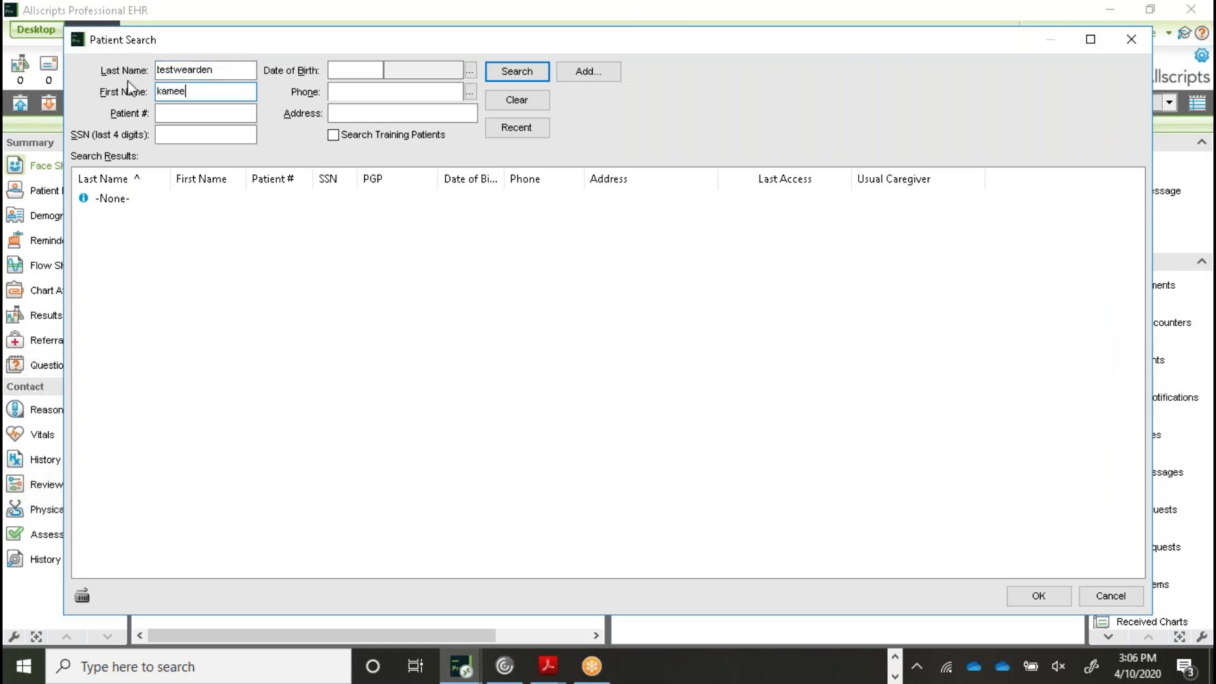
pyautogui.click(331, 136)
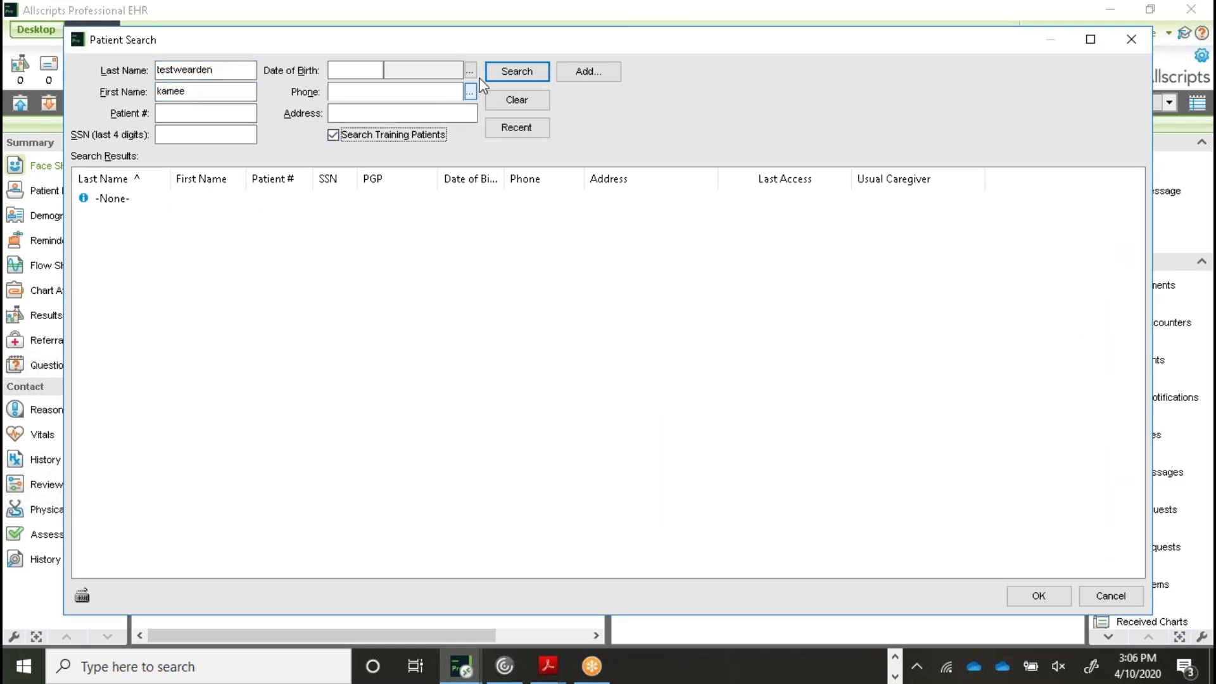
pyautogui.click(510, 71)
pyautogui.doubleClick(188, 216)
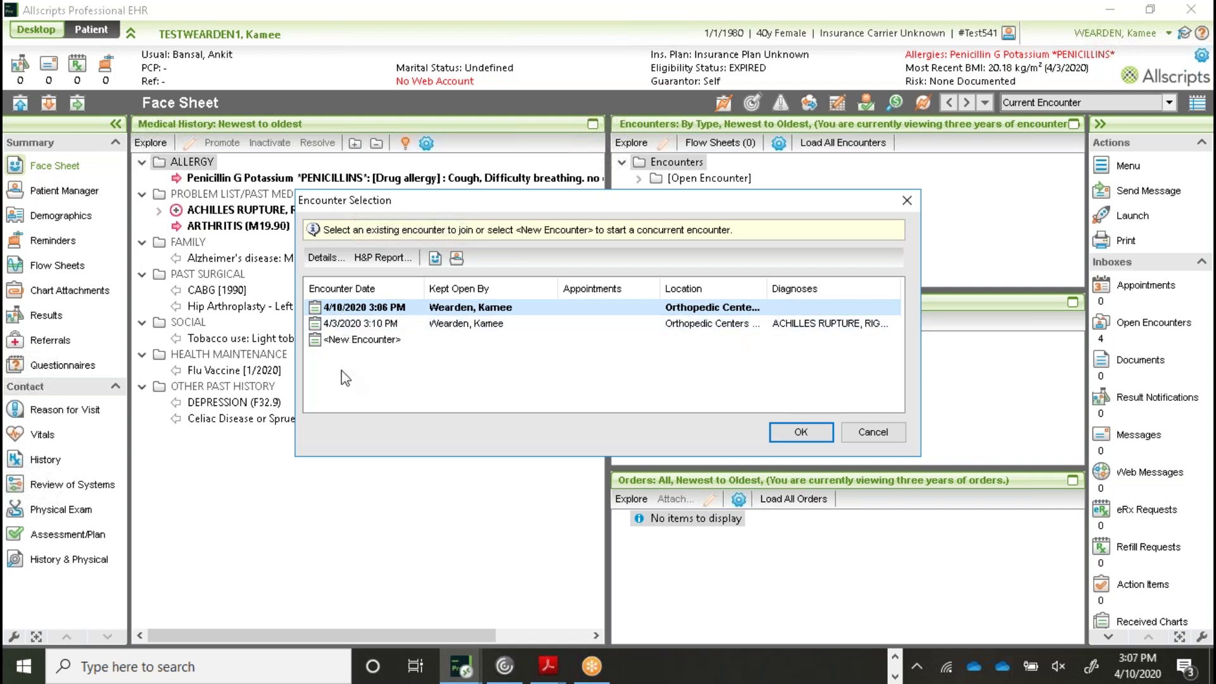
pyautogui.click(352, 342)
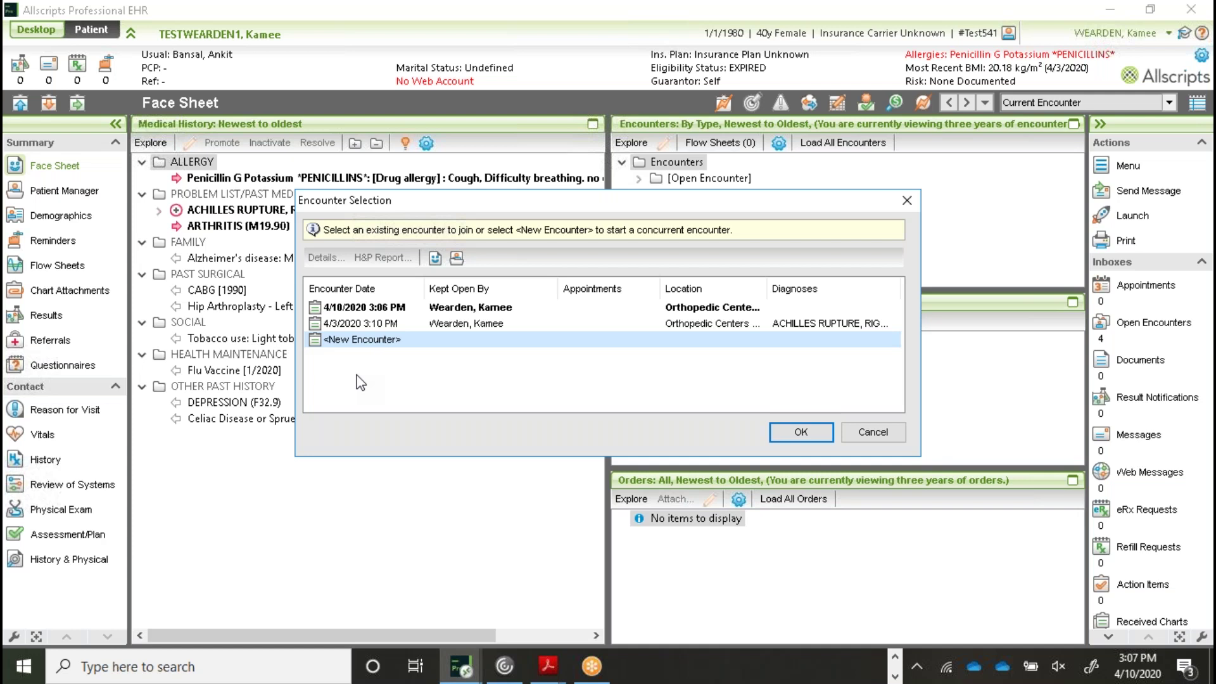
pyautogui.click(418, 323)
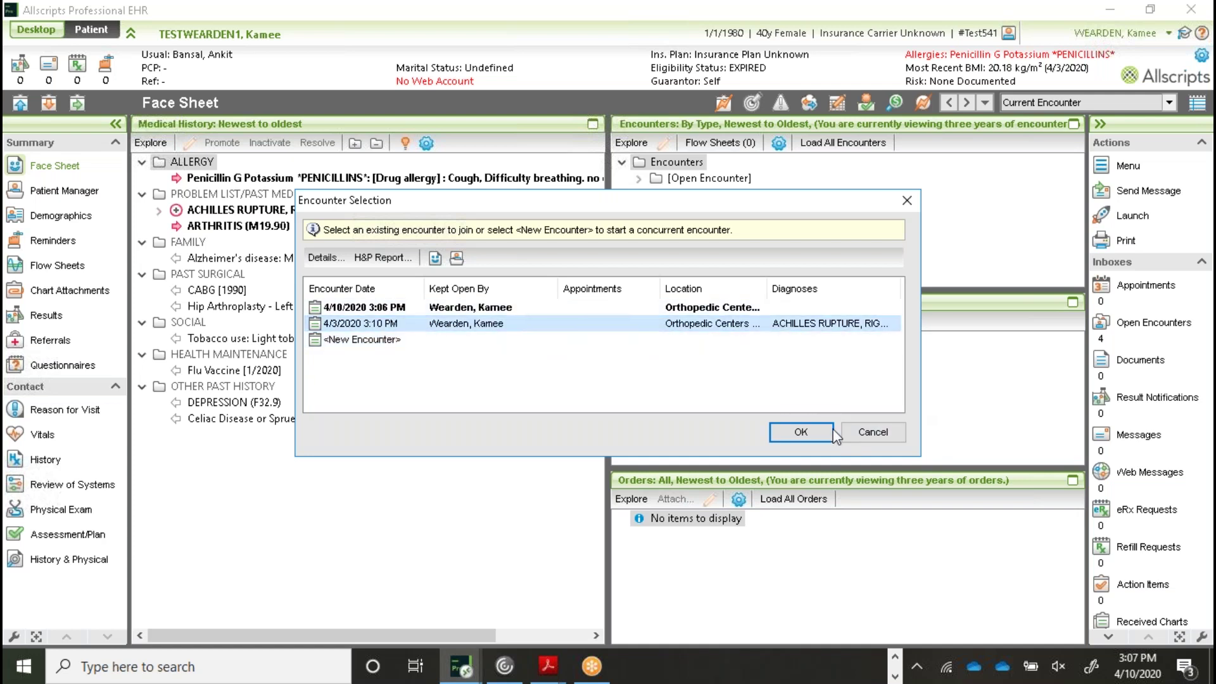
pyautogui.click(828, 432)
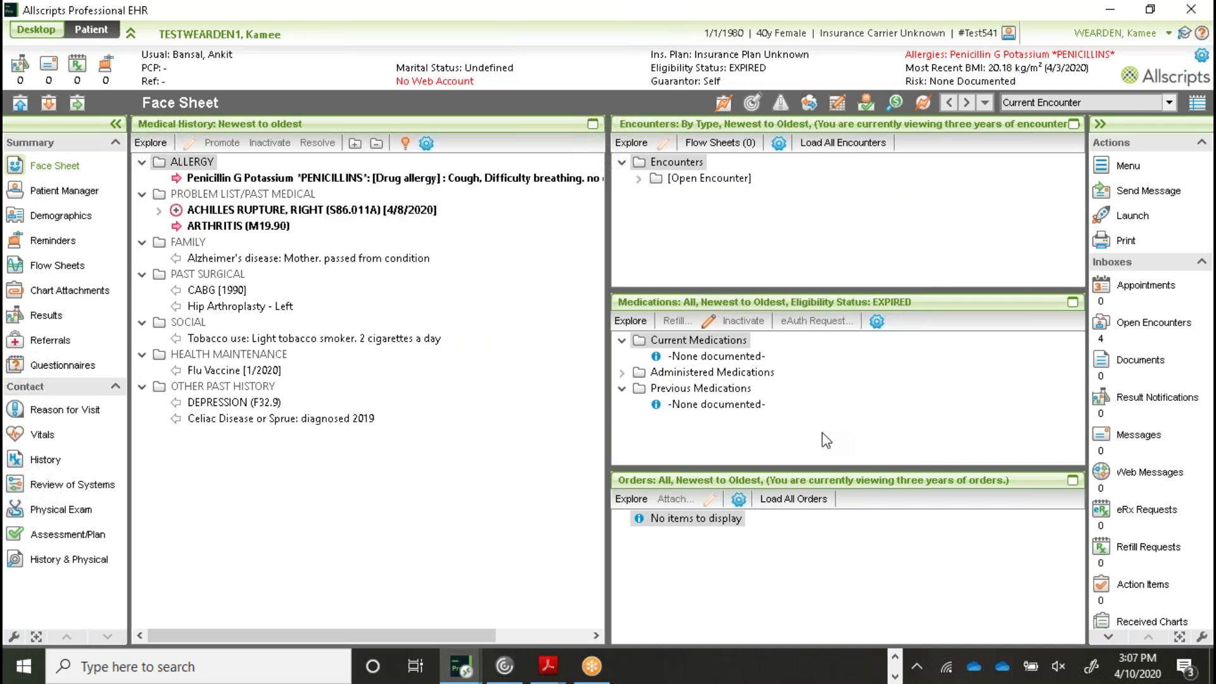
# Open Physical Exam and view the free-text note's auto-replace phrases without inserting any
pyautogui.click(54, 512)
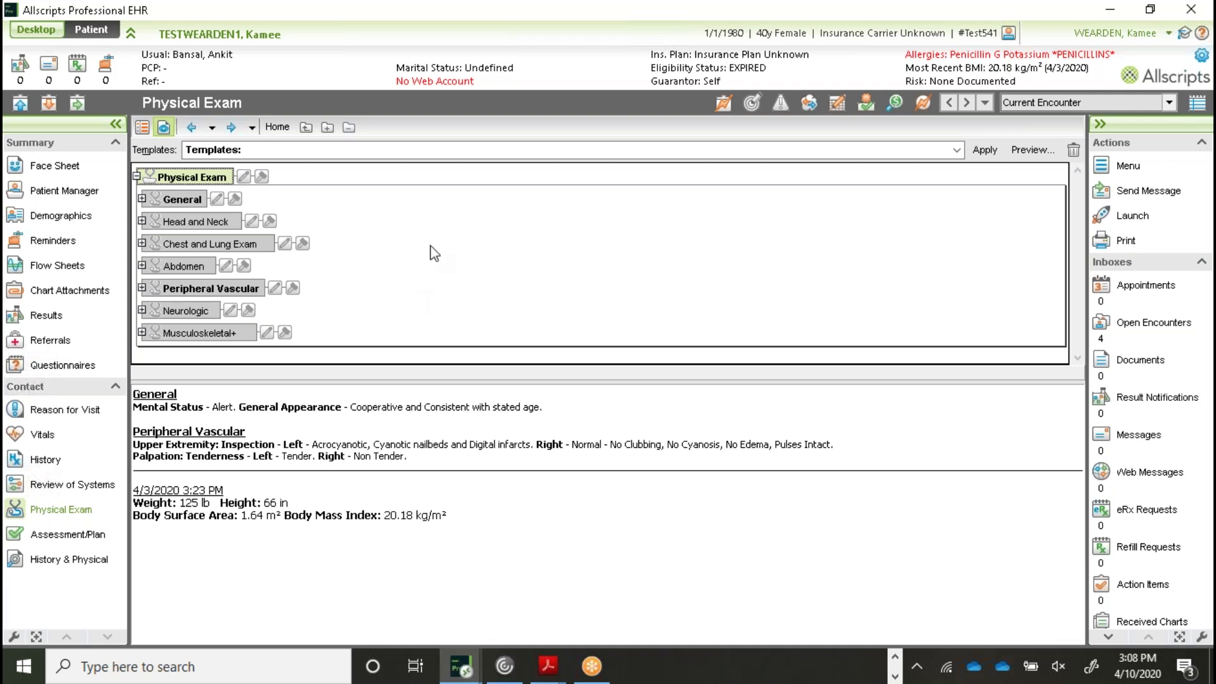
pyautogui.click(243, 177)
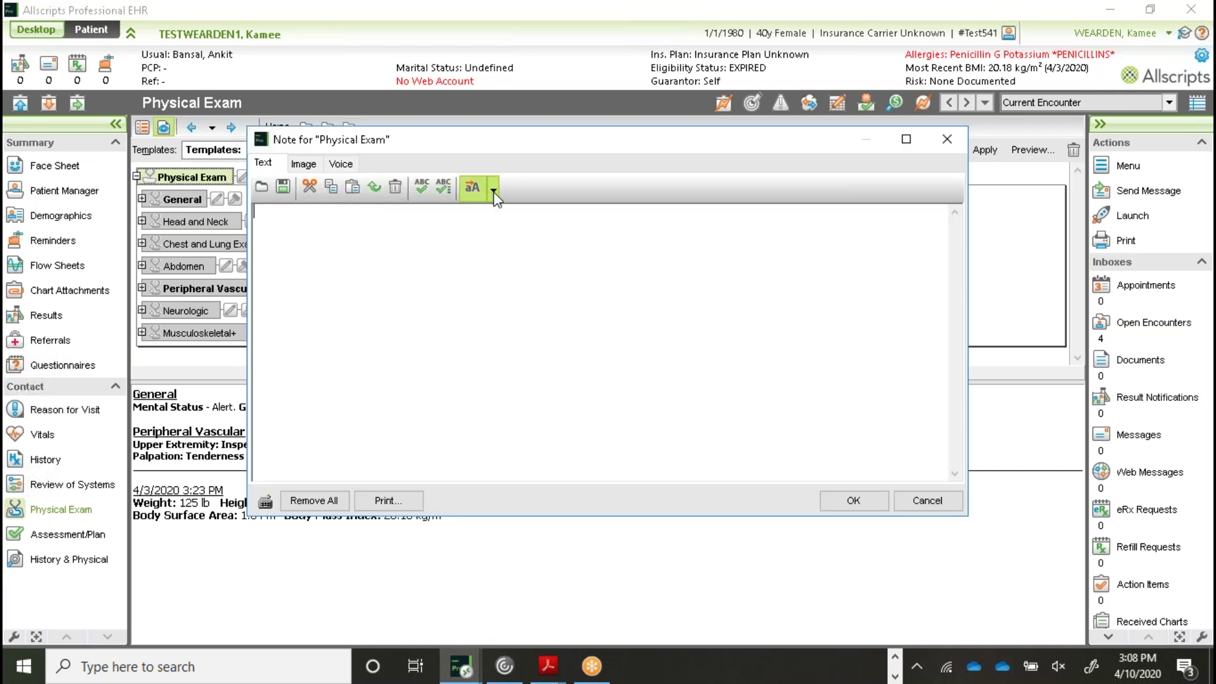
pyautogui.click(493, 190)
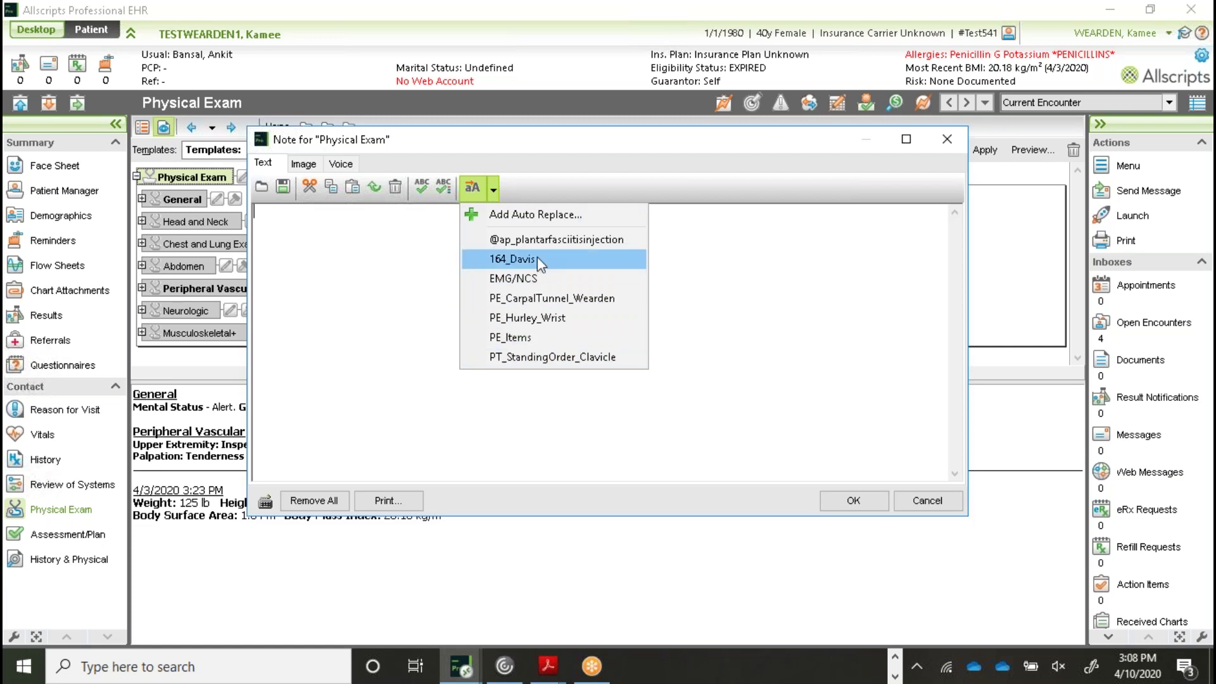
pyautogui.click(927, 500)
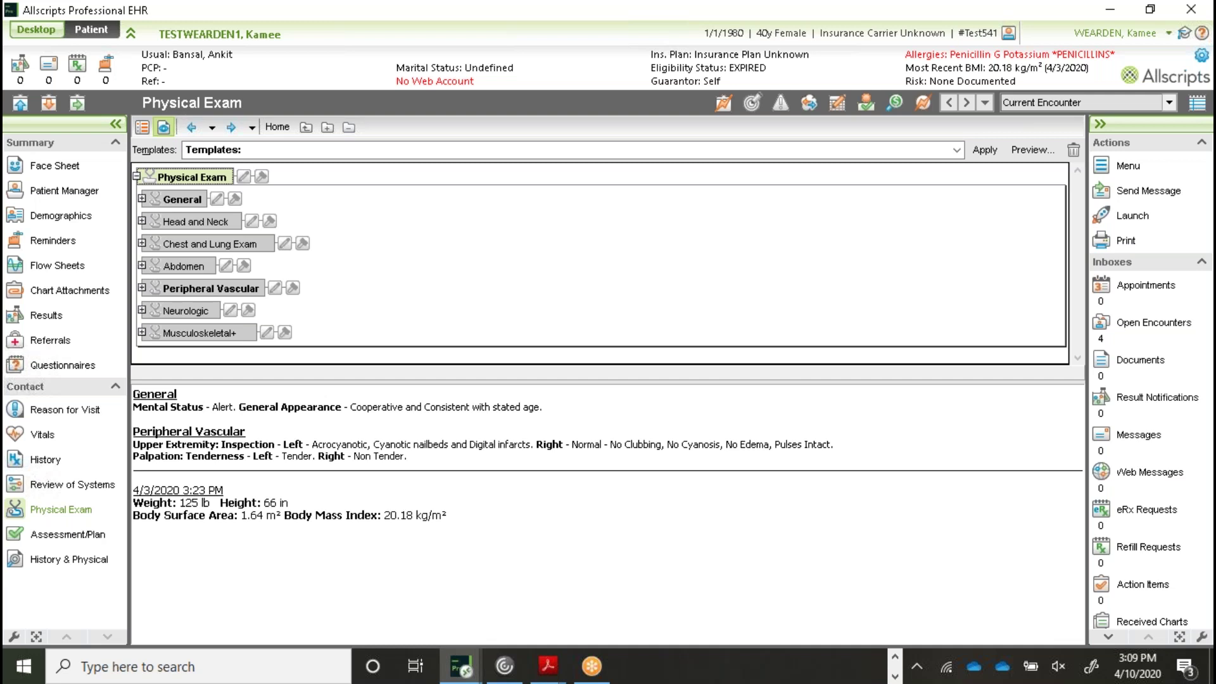
pyautogui.click(243, 178)
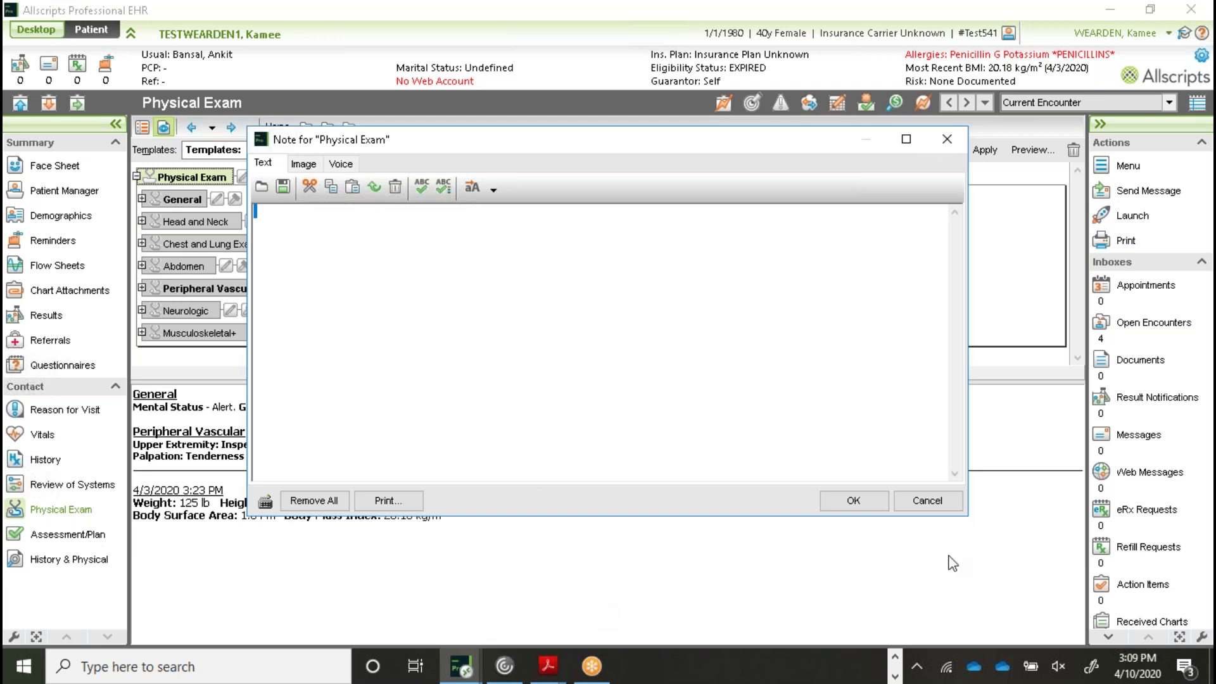
pyautogui.click(935, 506)
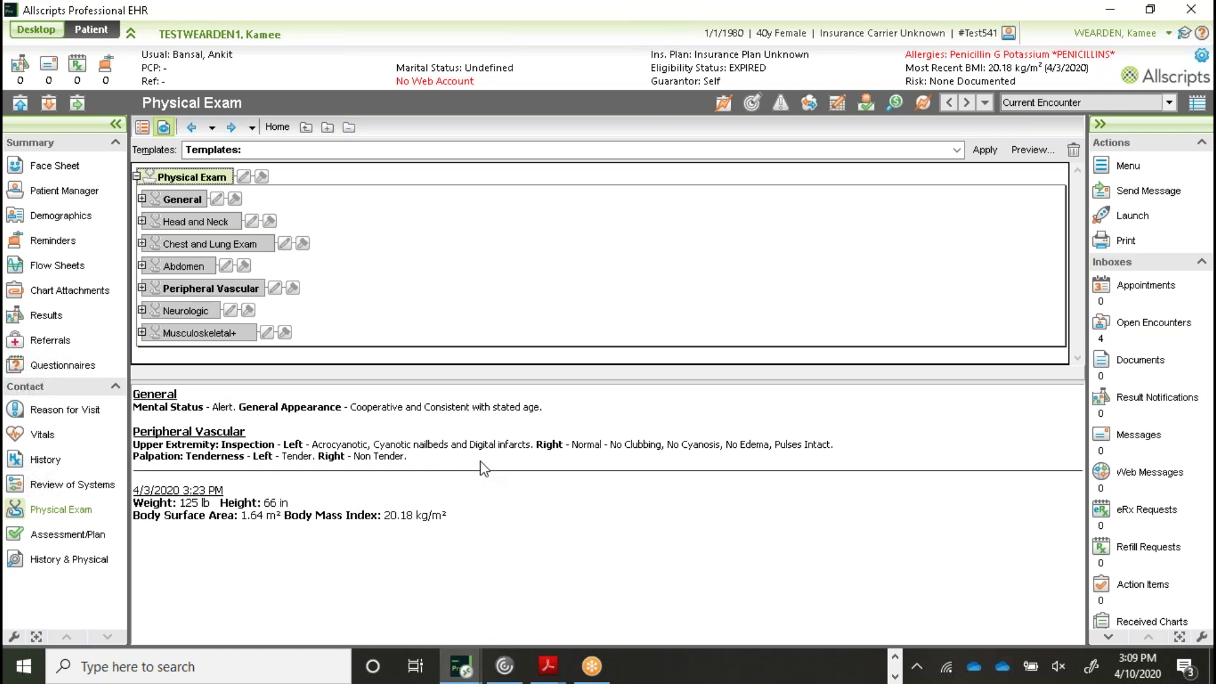
pyautogui.doubleClick(184, 198)
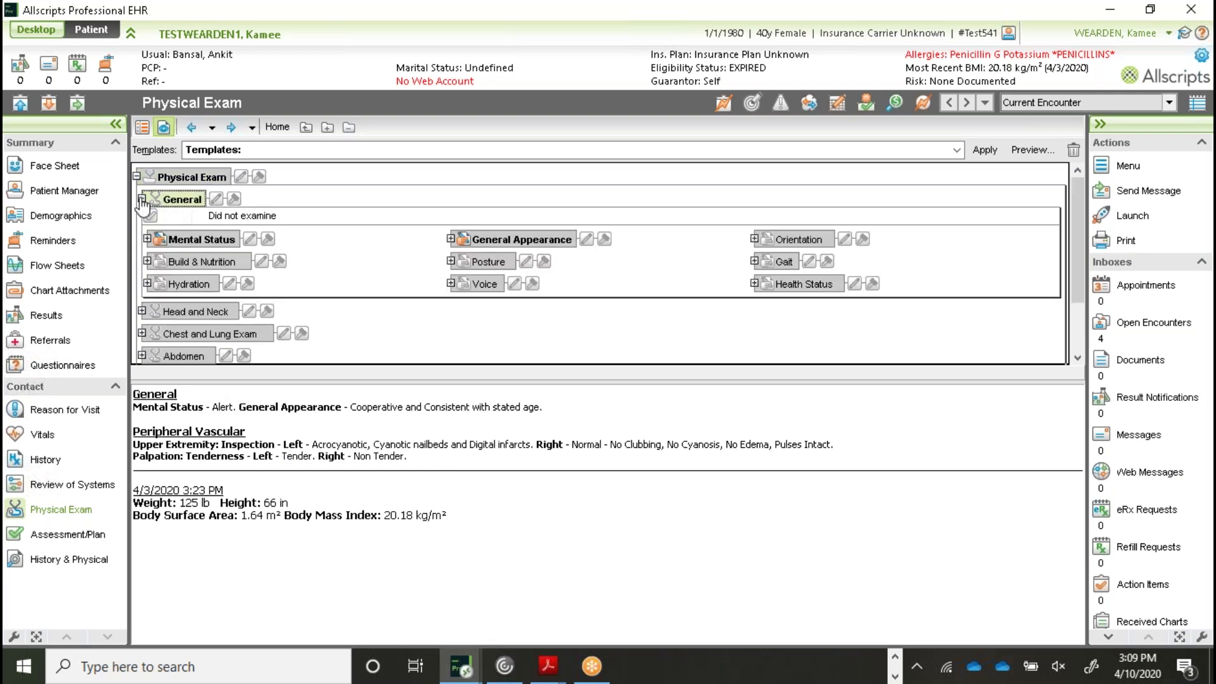
pyautogui.click(141, 199)
pyautogui.click(179, 227)
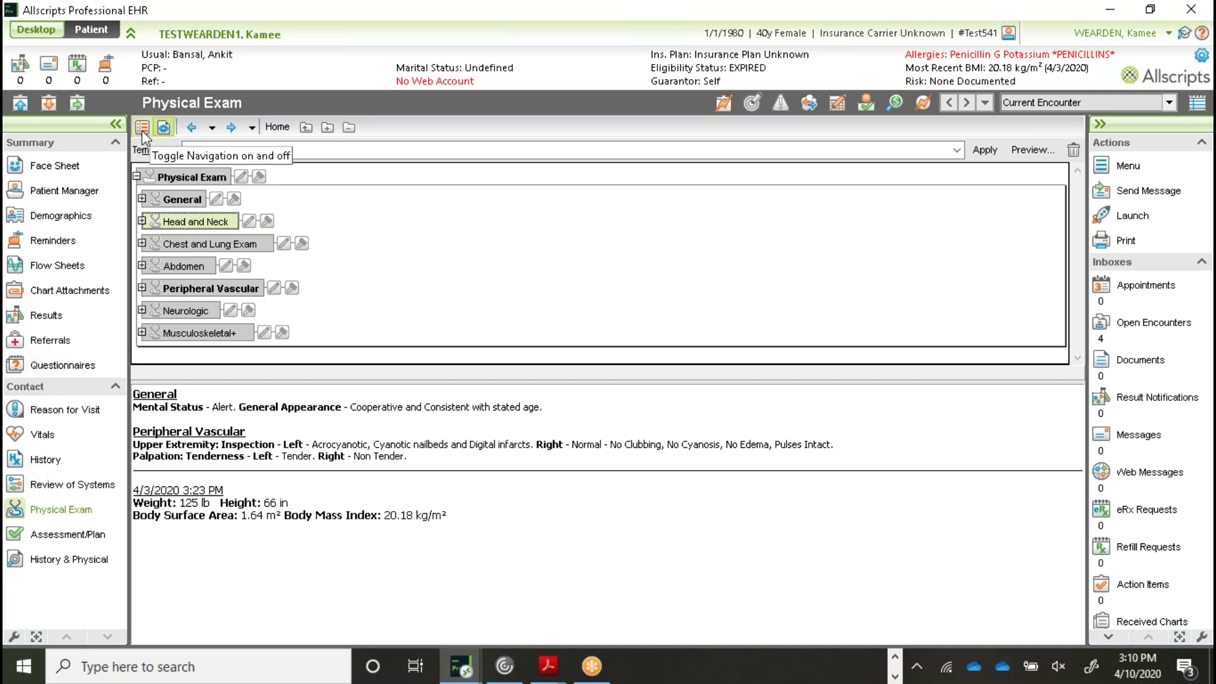
# Reveal the Physical Exam navigation tree and select Musculoskeletal+ to list its exam items
pyautogui.click(143, 135)
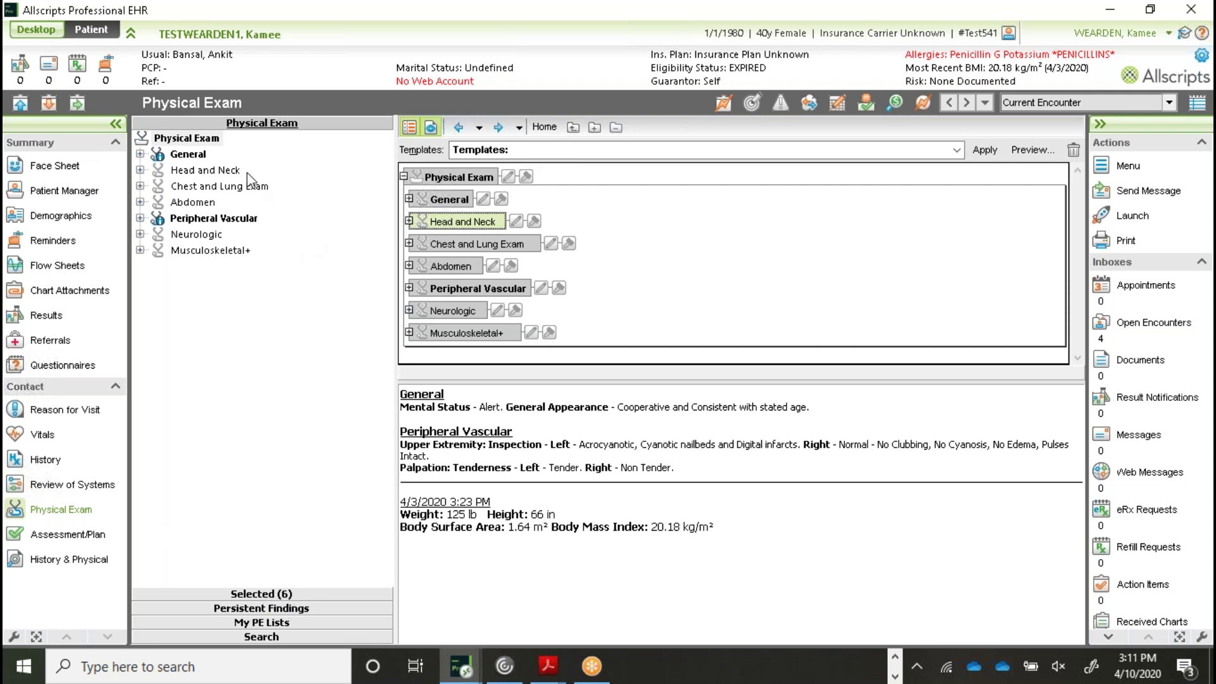
pyautogui.click(204, 253)
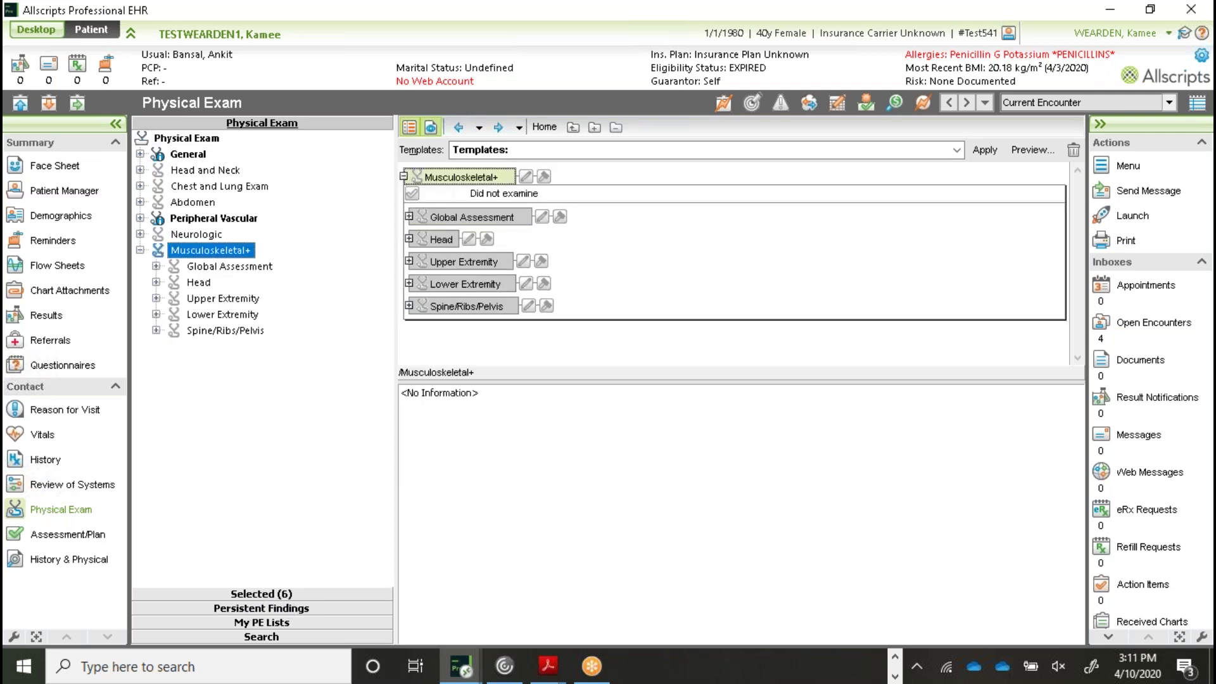
# Record normal right shoulder findings: dominant extremity, no tenderness, no swelling, normal sensation
pyautogui.click(197, 299)
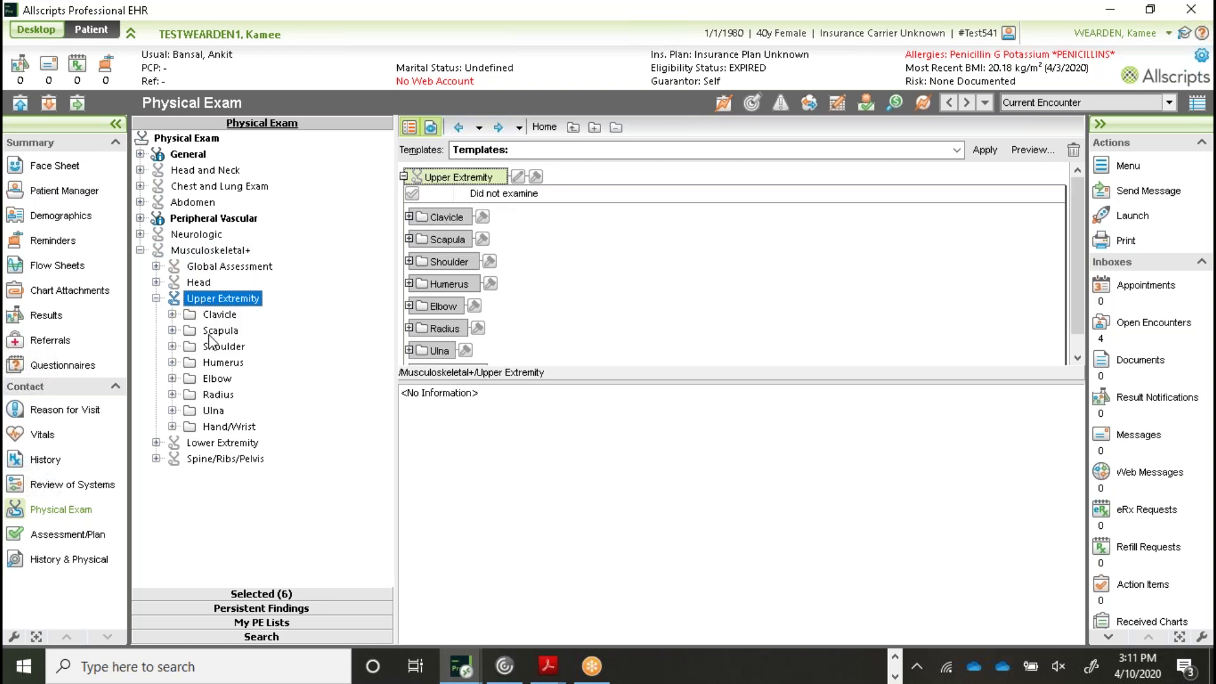
pyautogui.click(223, 348)
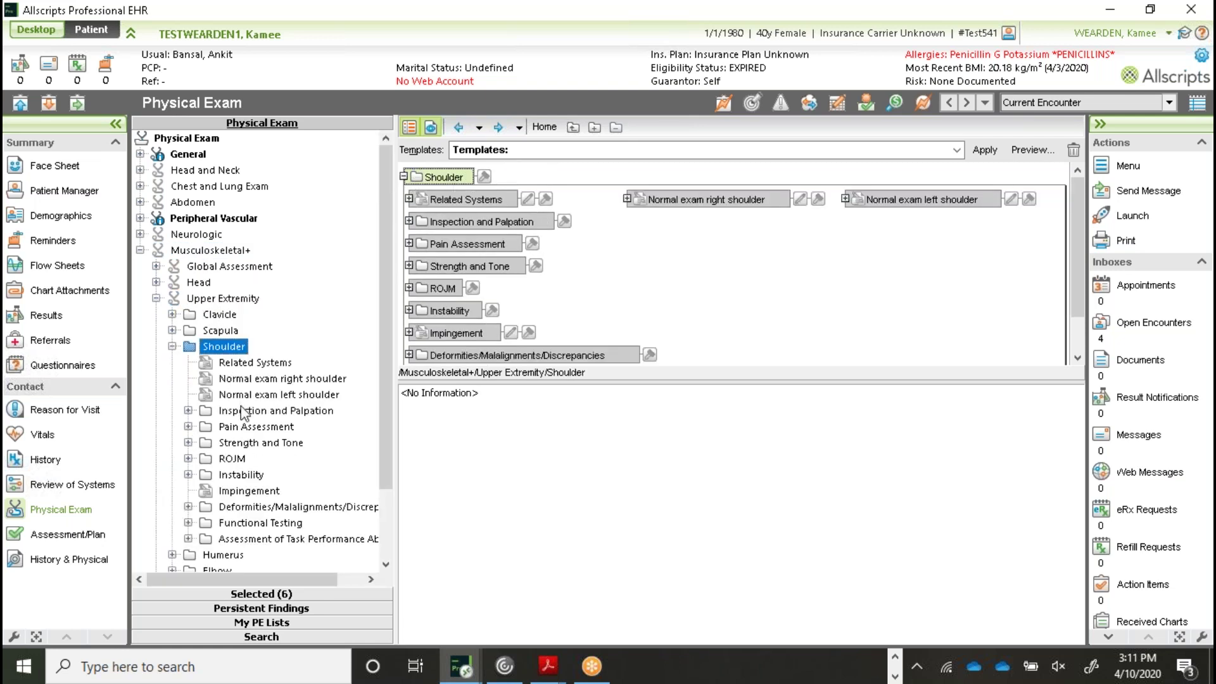
pyautogui.click(249, 379)
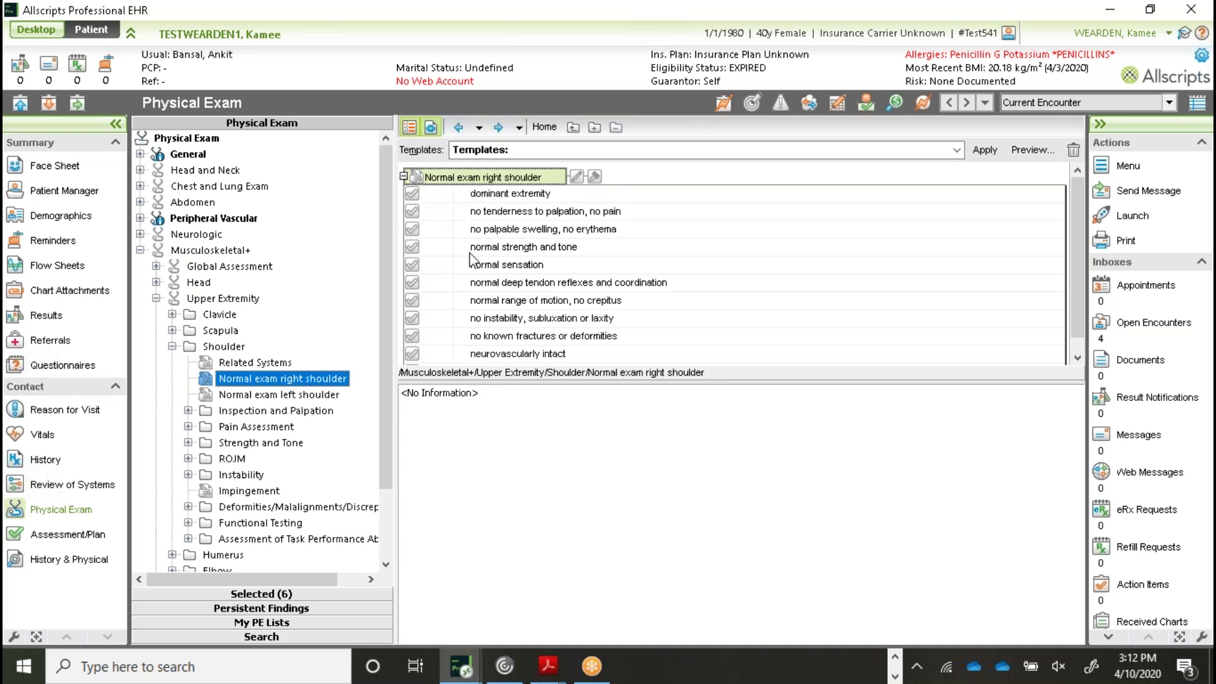
pyautogui.scroll(-1, 472, 262)
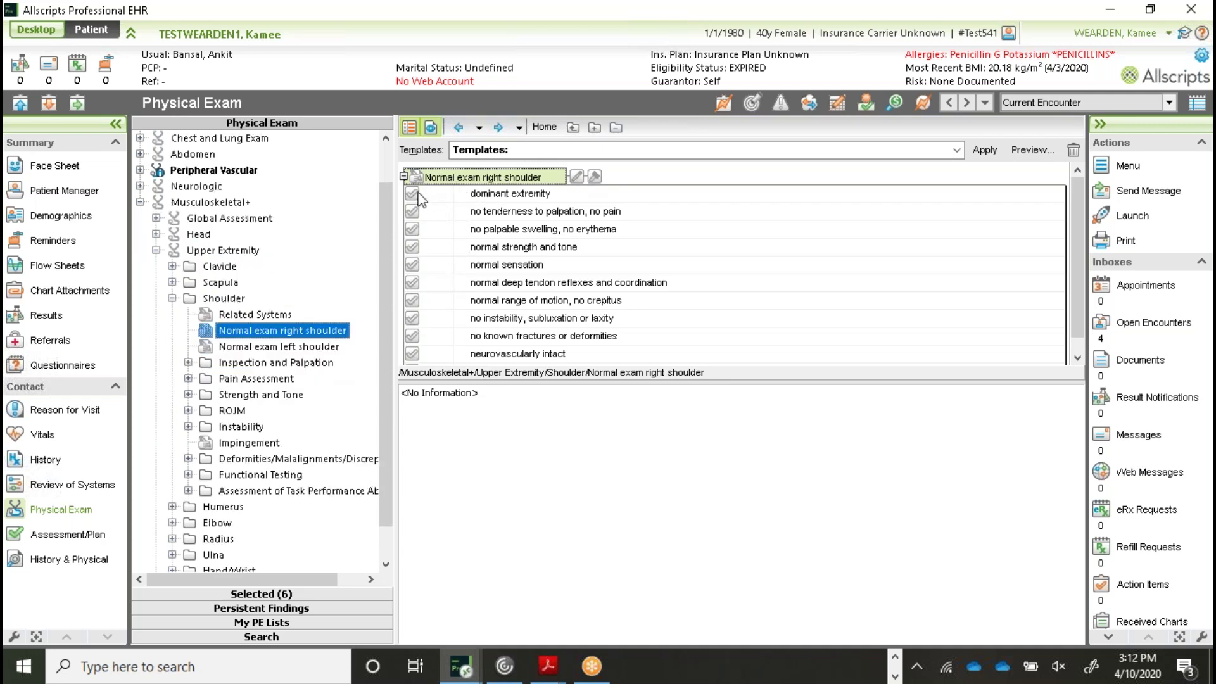
pyautogui.click(412, 193)
pyautogui.click(412, 210)
pyautogui.click(412, 228)
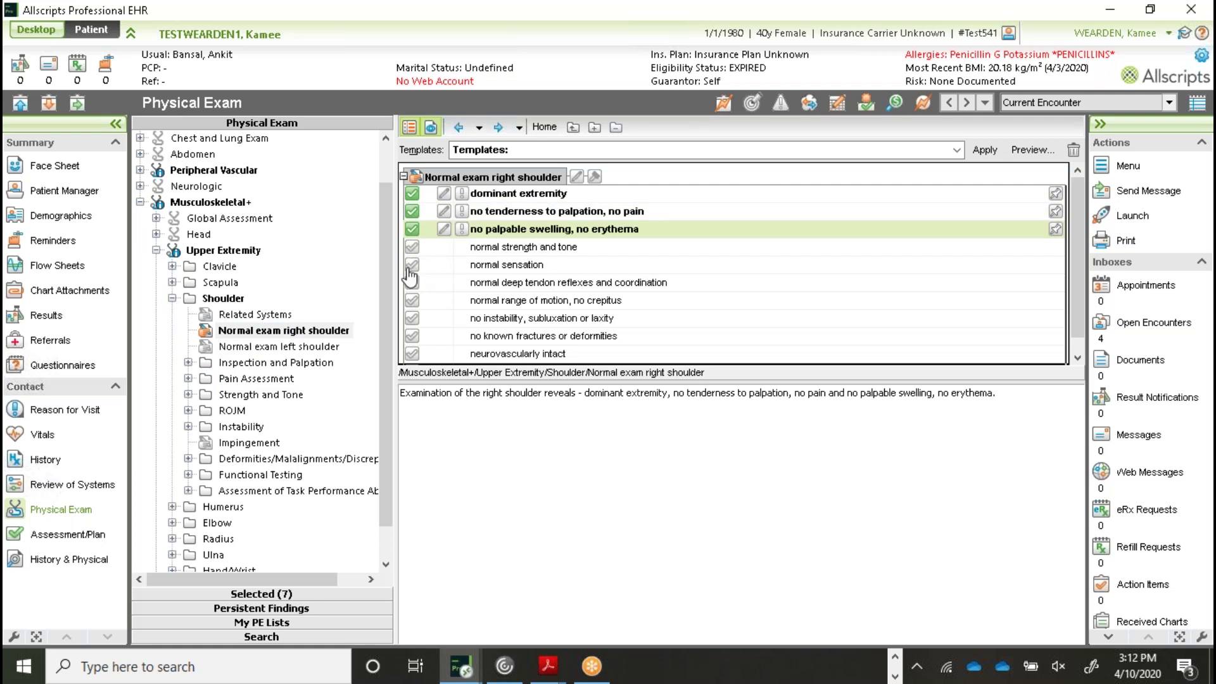
pyautogui.click(411, 264)
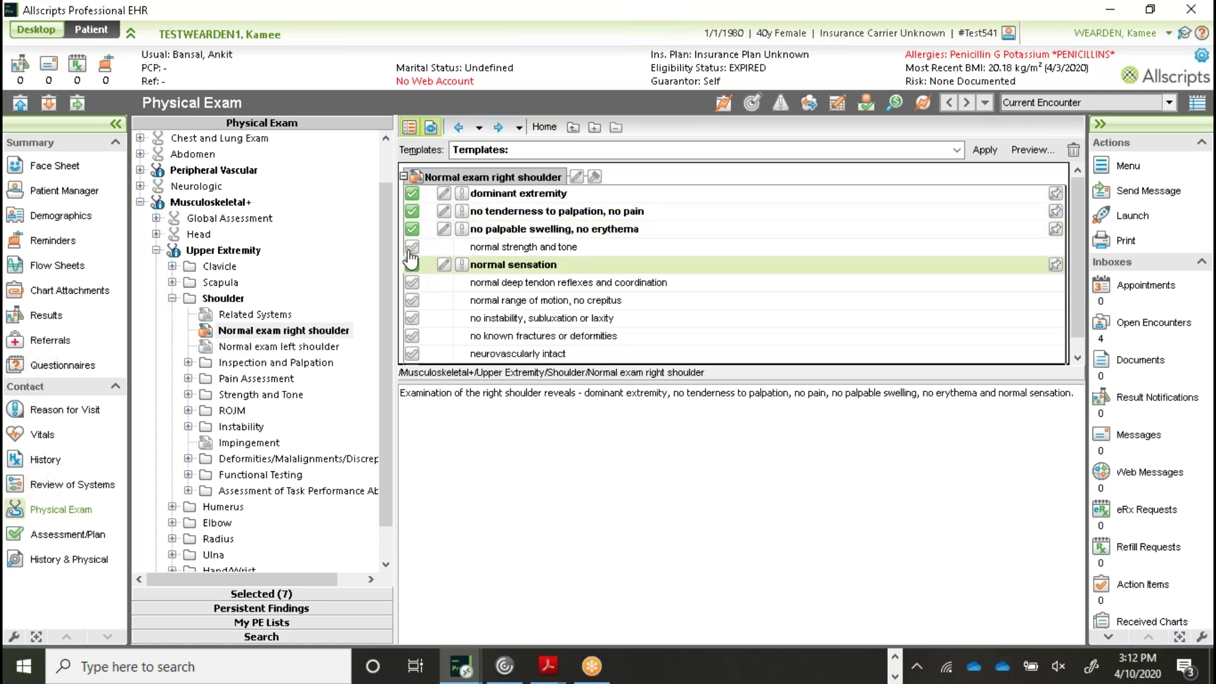
# Set the right shoulder pain scale to 5
pyautogui.click(188, 379)
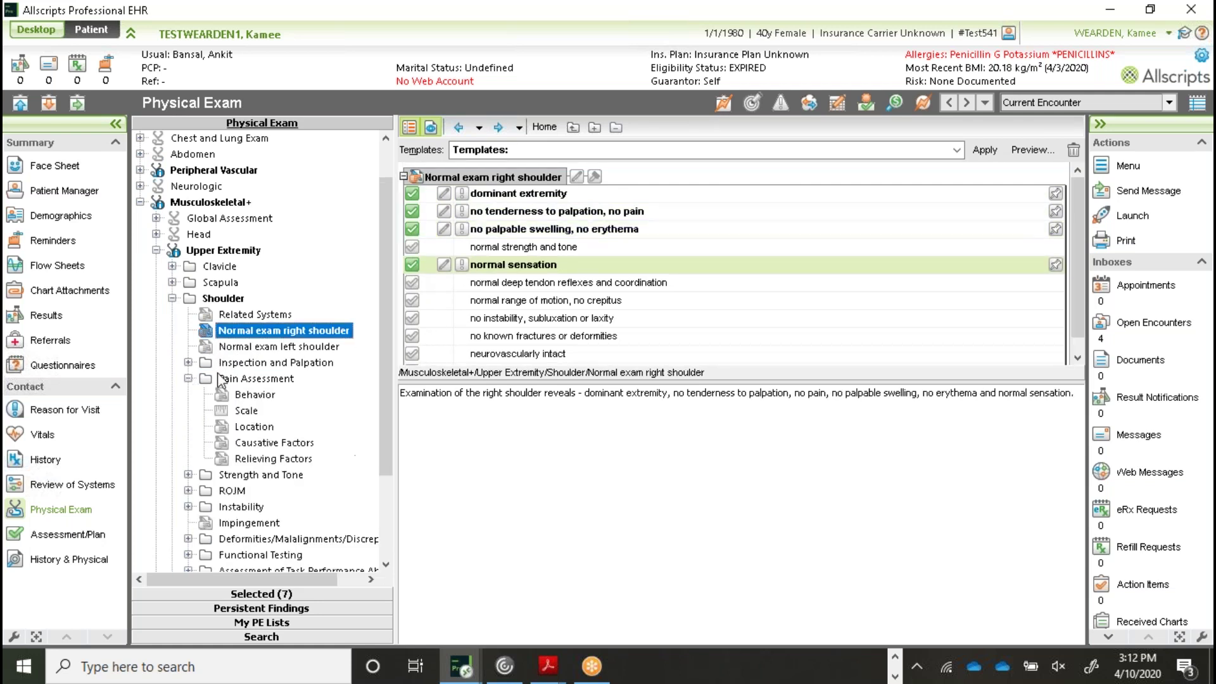
pyautogui.click(247, 412)
pyautogui.click(482, 231)
pyautogui.write('5')
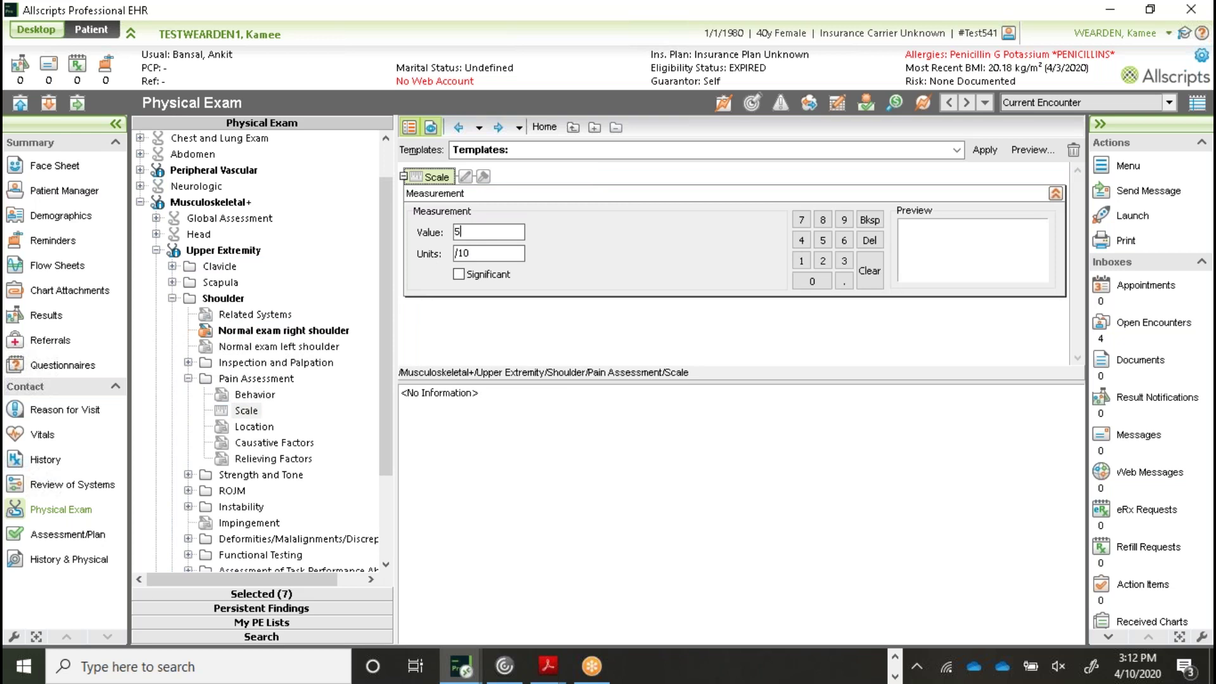
# Record a right acromioclavicular painful arc starting at 55°
pyautogui.click(232, 490)
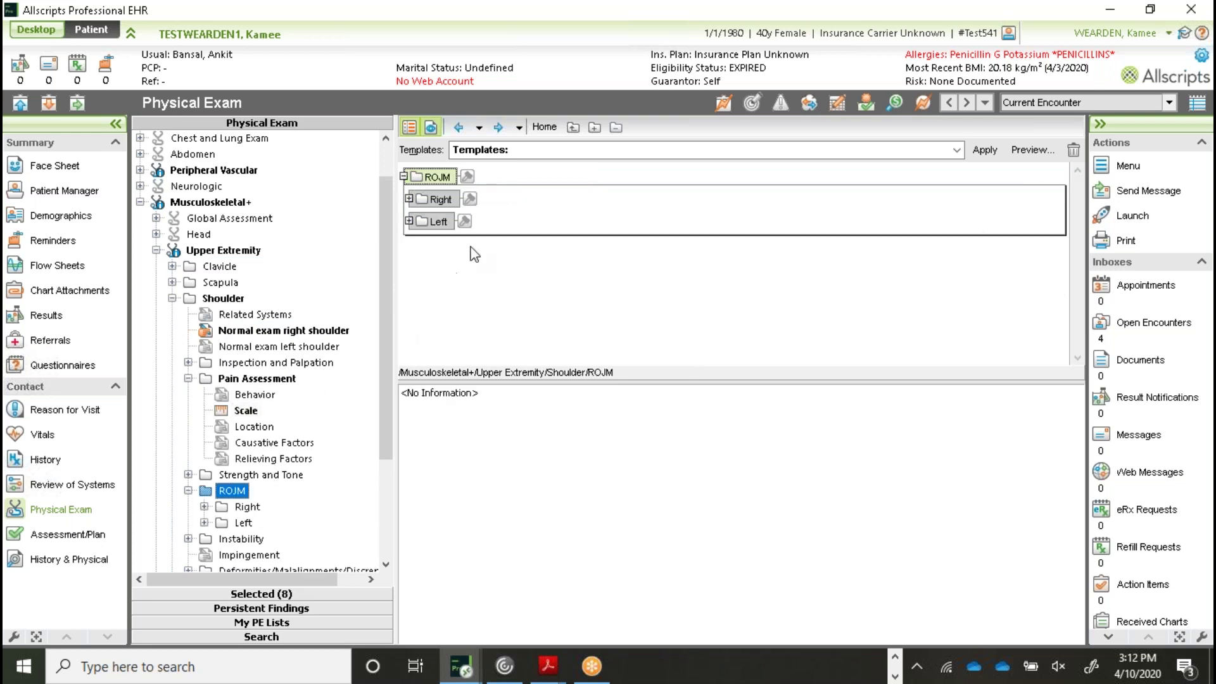
pyautogui.click(408, 199)
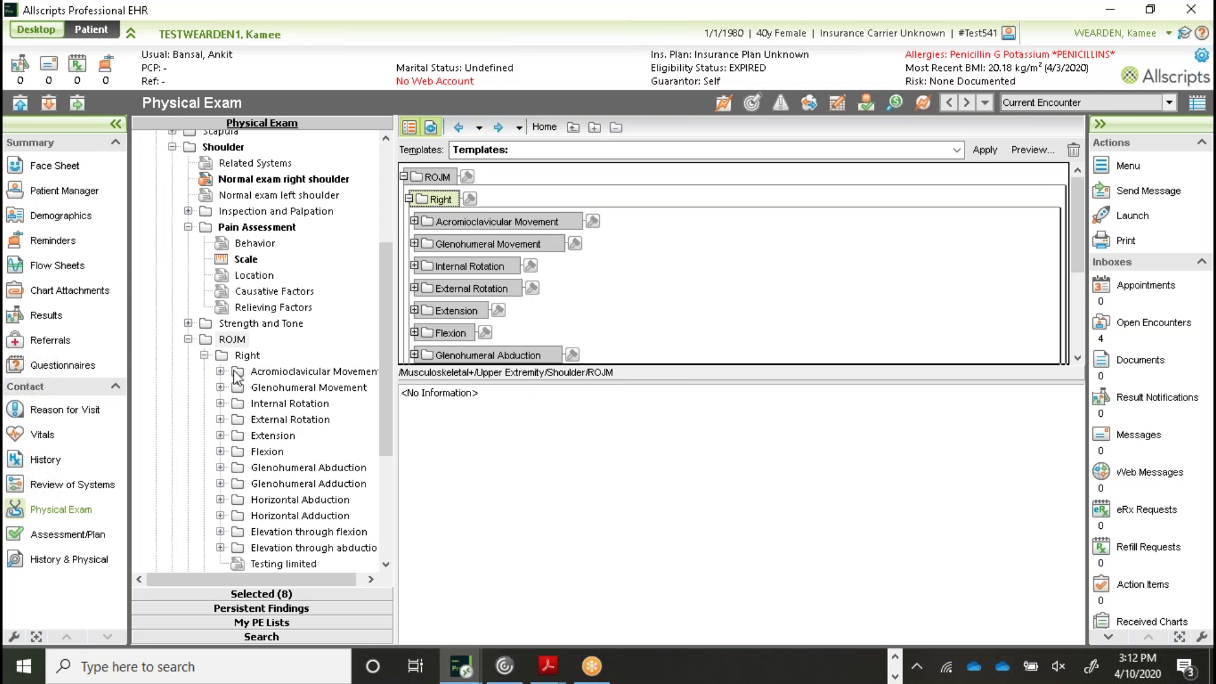
pyautogui.scroll(-2, 247, 430)
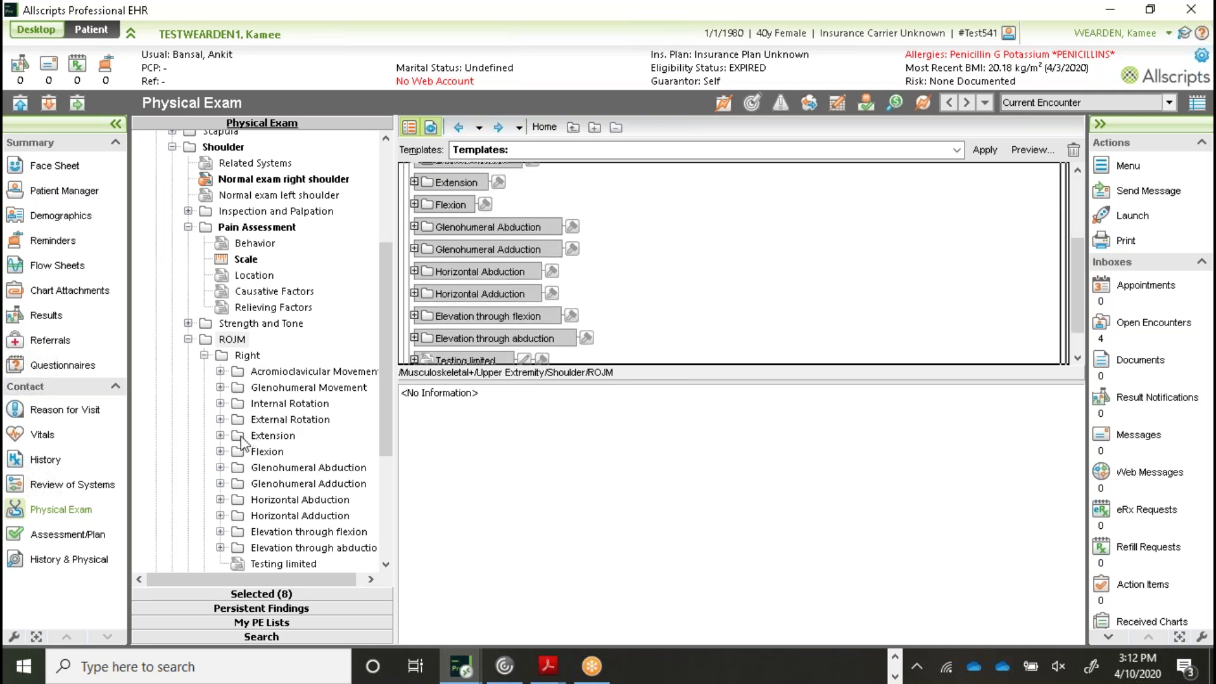
pyautogui.click(221, 372)
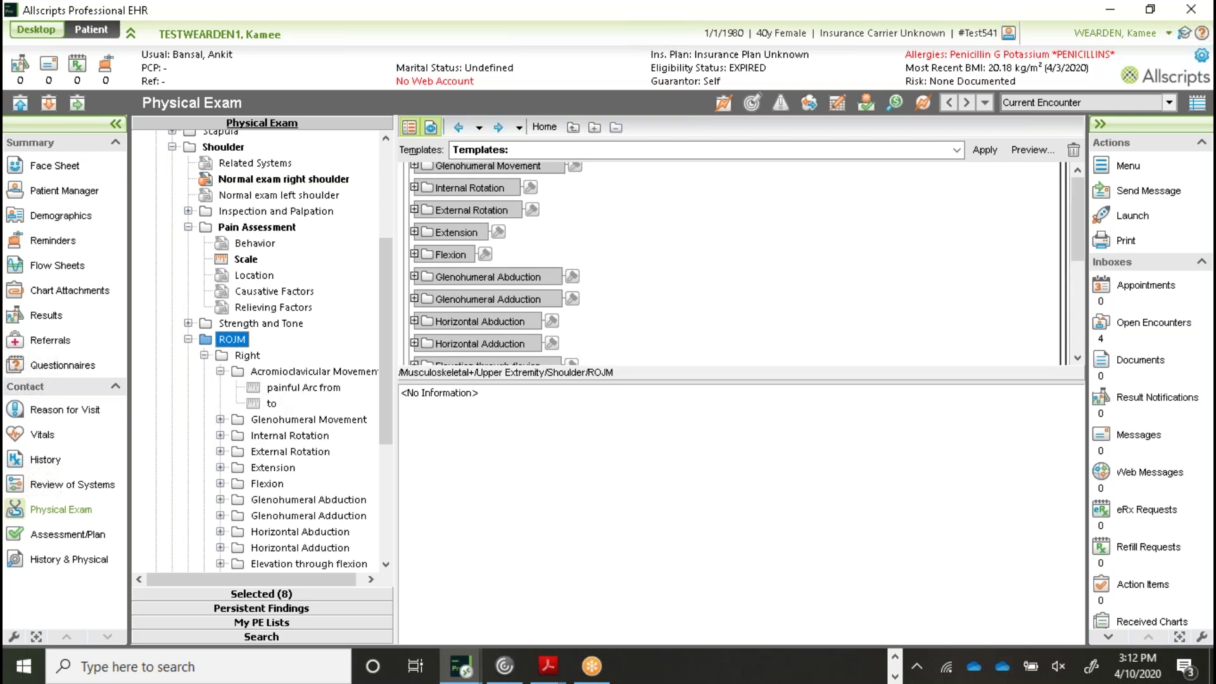
pyautogui.click(272, 391)
pyautogui.click(822, 240)
pyautogui.click(822, 240)
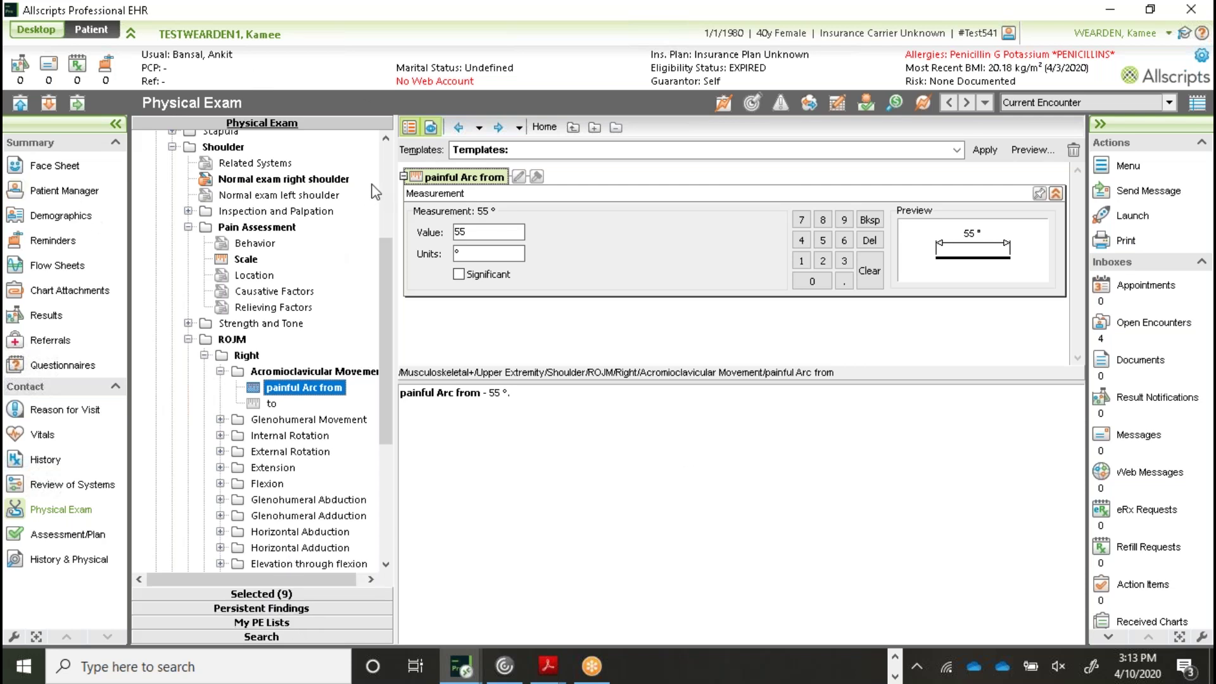
# Hide the exam tree and jump back to the Physical Exam home view
pyautogui.click(407, 127)
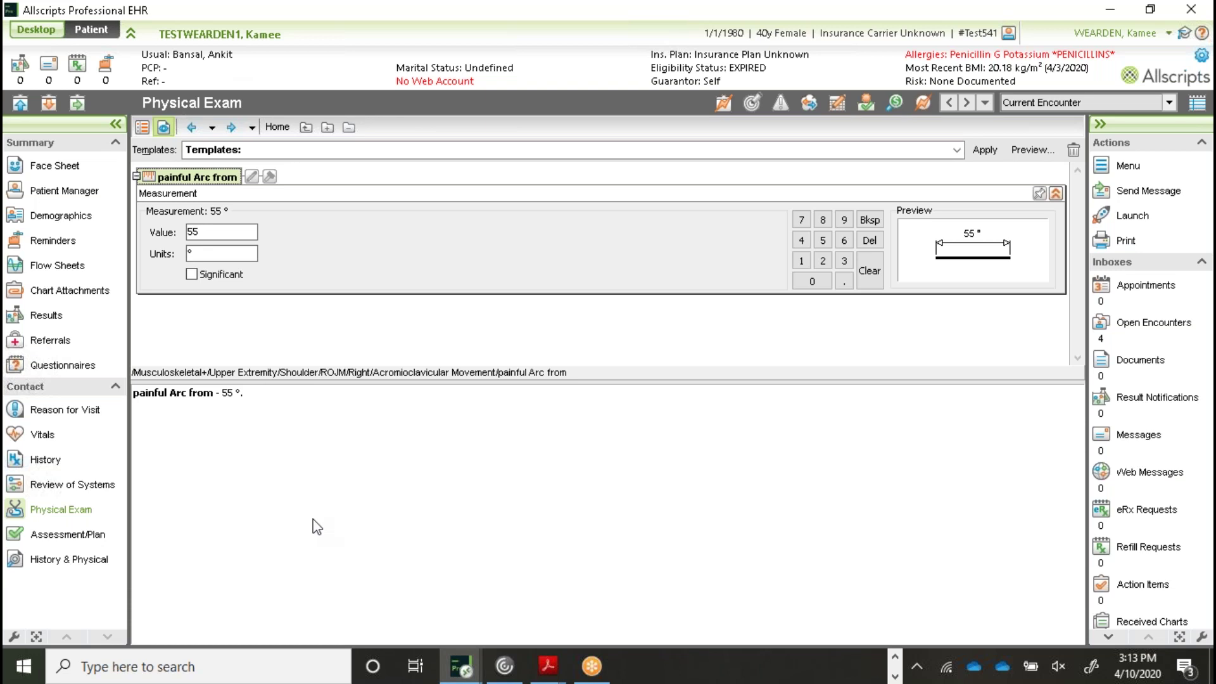
pyautogui.click(272, 128)
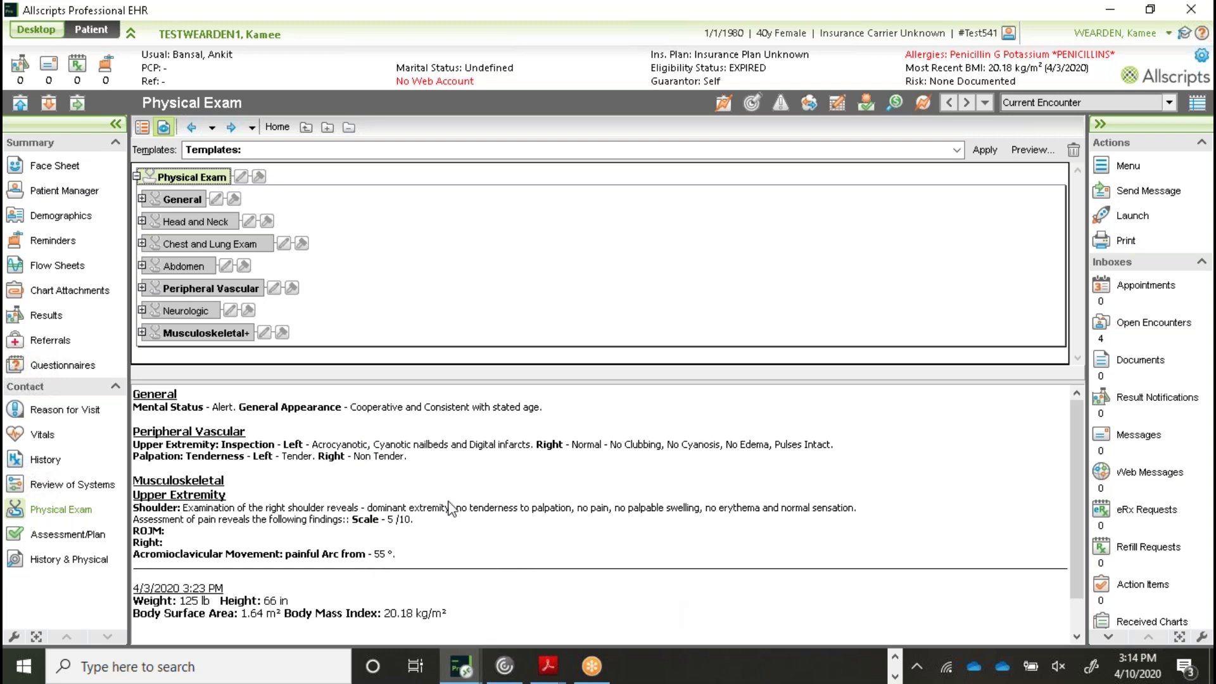
# Search diagnoses for 'CARPAL TUNNEL' and add CARPAL TUNNEL SYNDROME (G56.00) to current plans
pyautogui.click(64, 539)
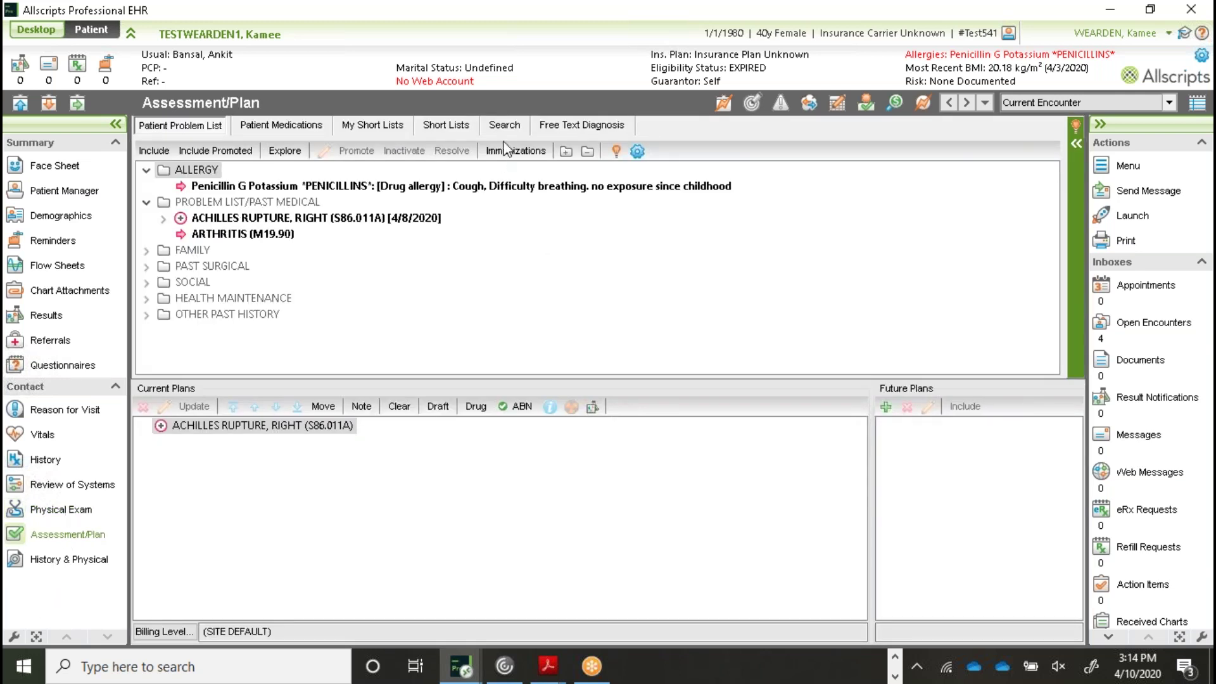
pyautogui.click(515, 128)
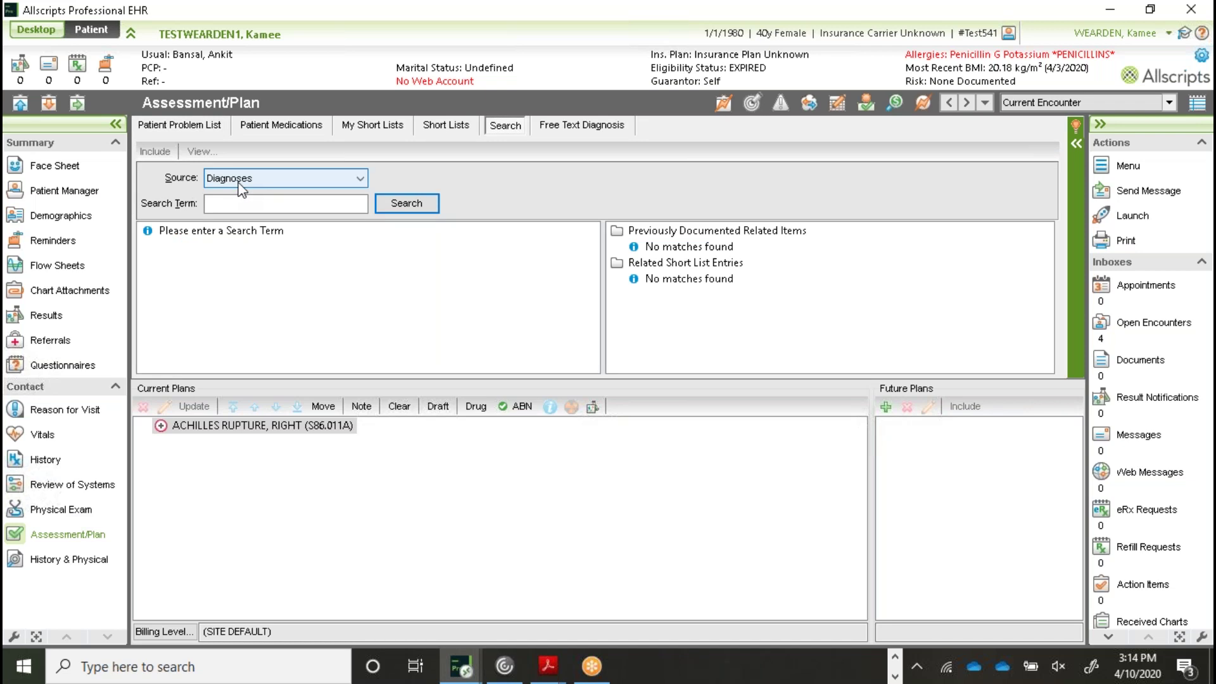
pyautogui.click(240, 204)
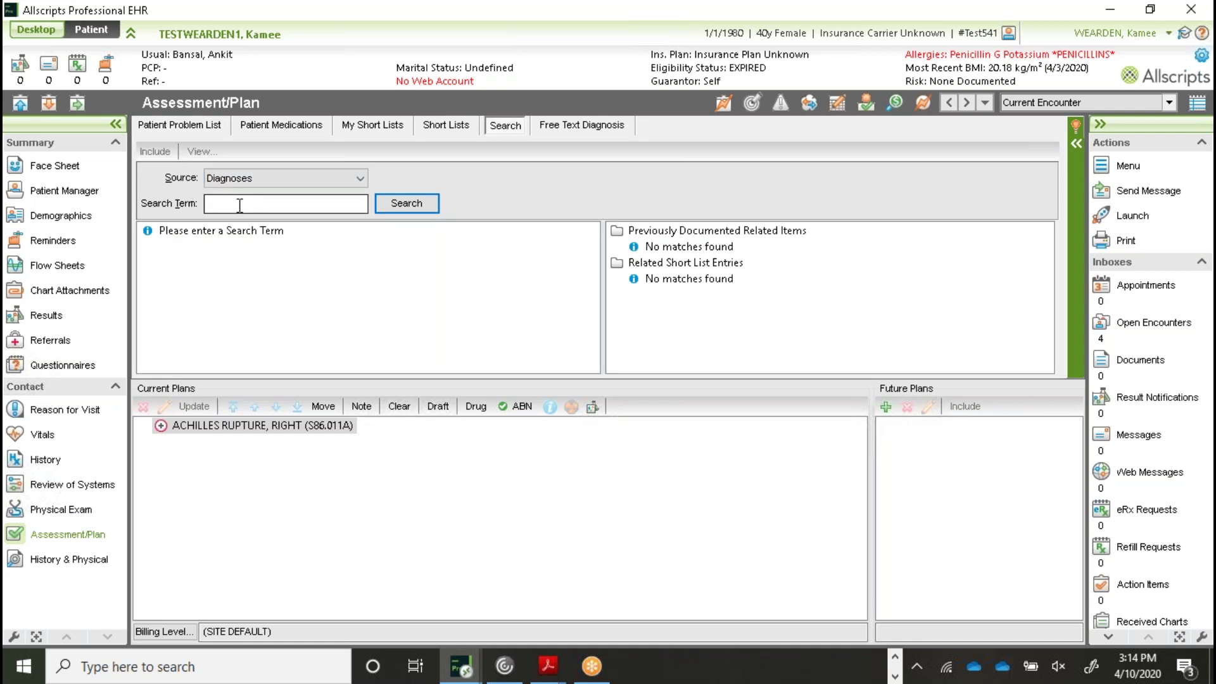
pyautogui.write('CAPR')
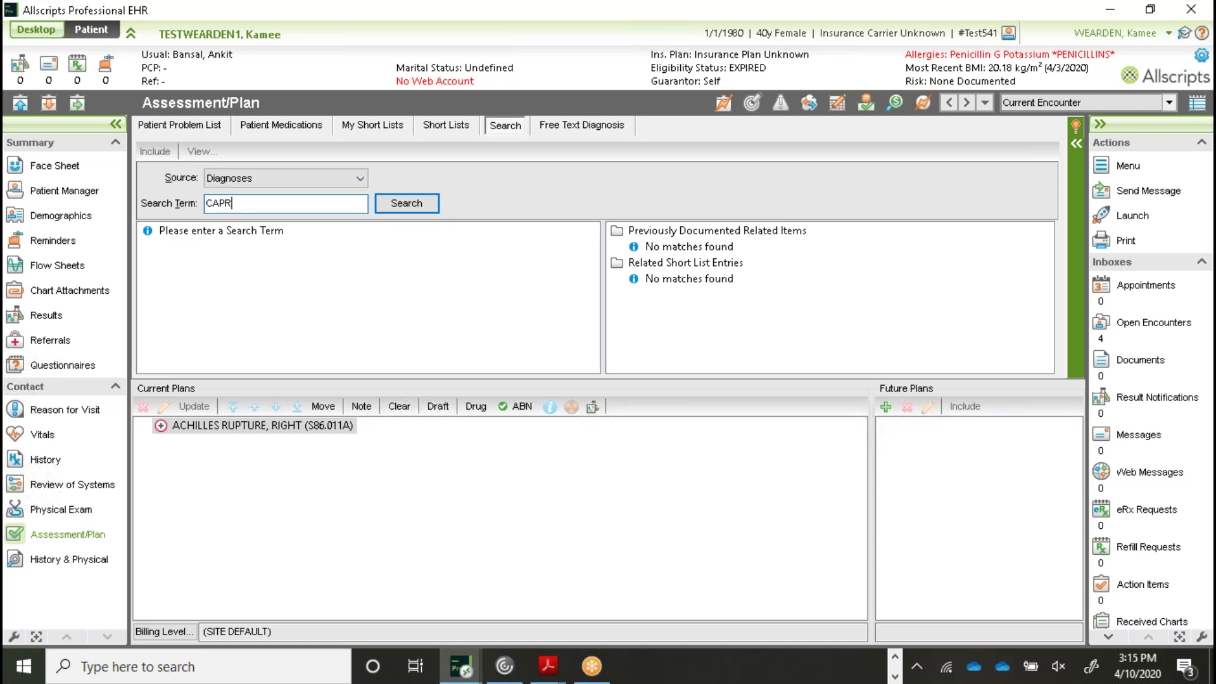
pyautogui.press('BackSpace')
pyautogui.press('BackSpace')
pyautogui.write('RPAL TUNNEL')
pyautogui.click(397, 203)
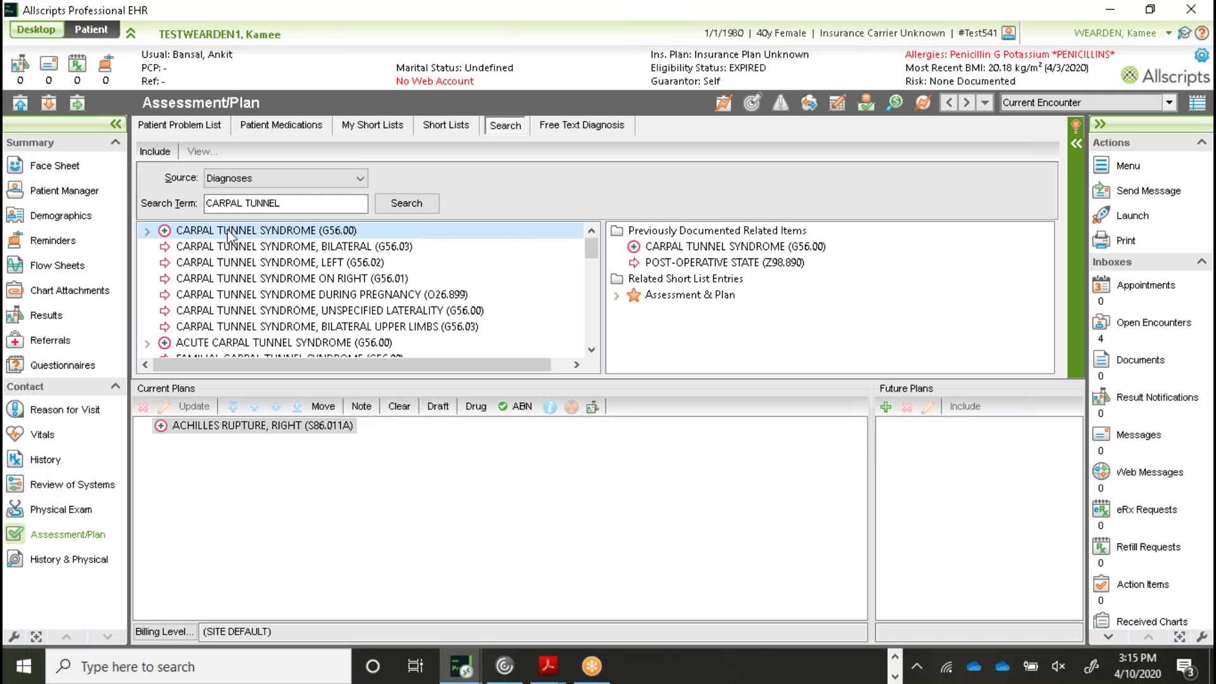
pyautogui.click(164, 231)
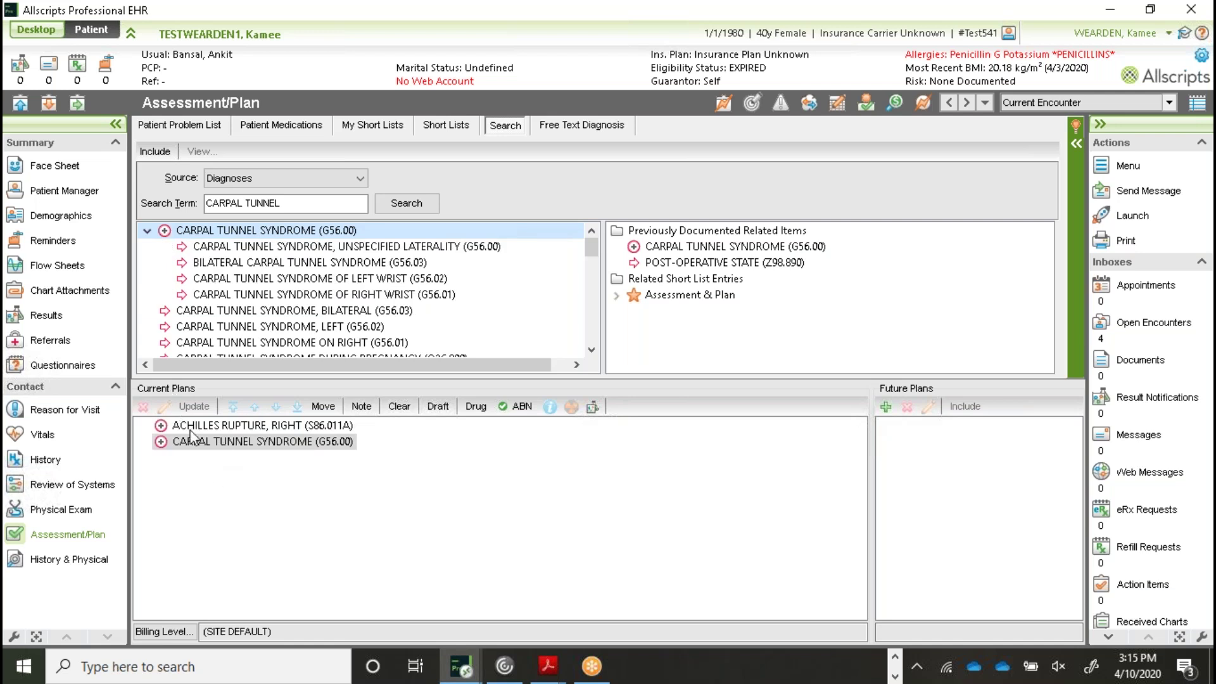
# Set the carpal tunnel plan's laterality to right, changing its code to G56.01
pyautogui.doubleClick(283, 443)
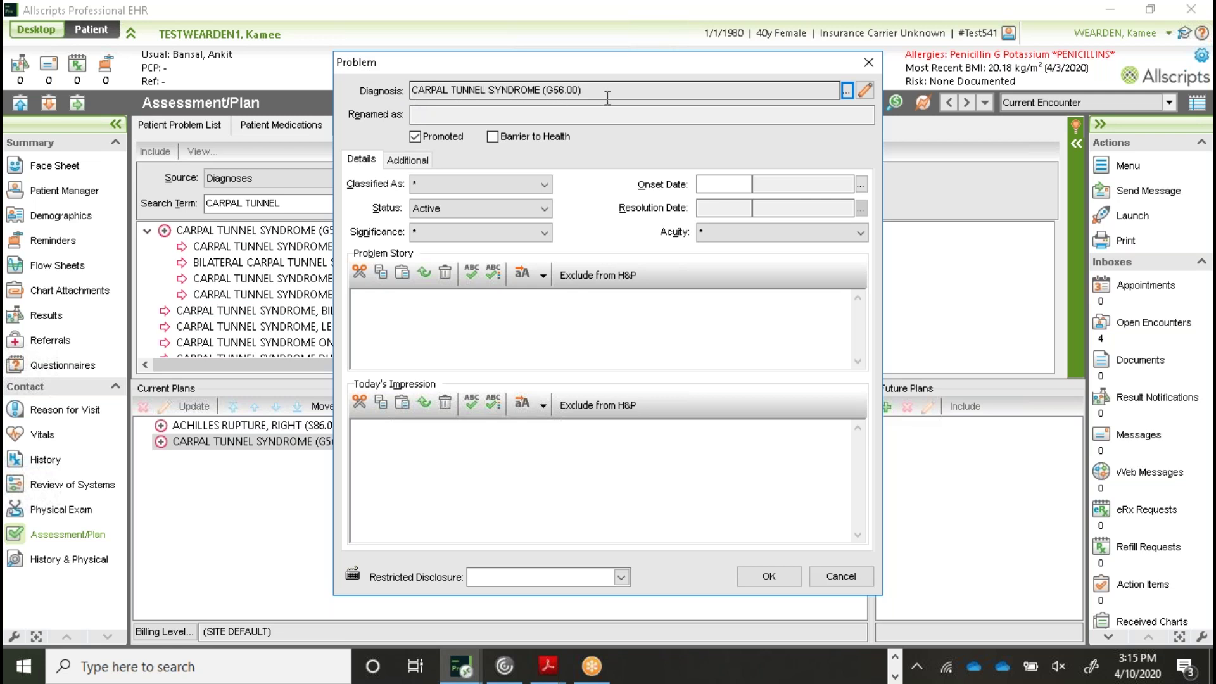
pyautogui.click(864, 92)
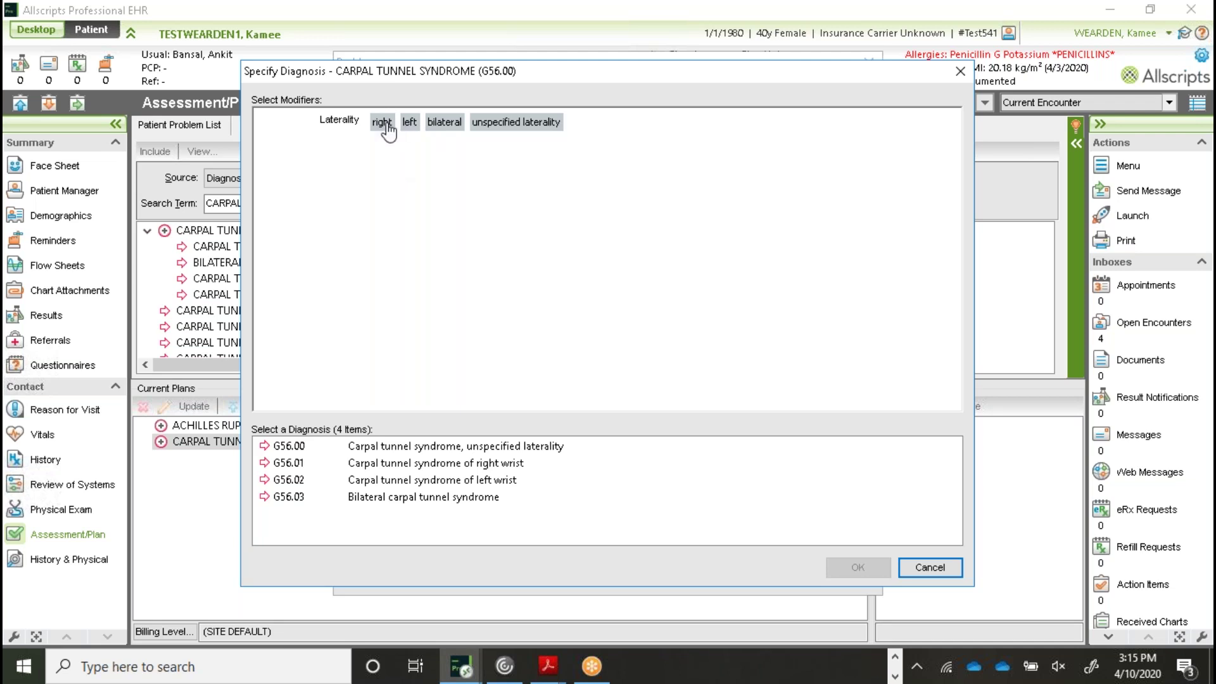
pyautogui.click(382, 122)
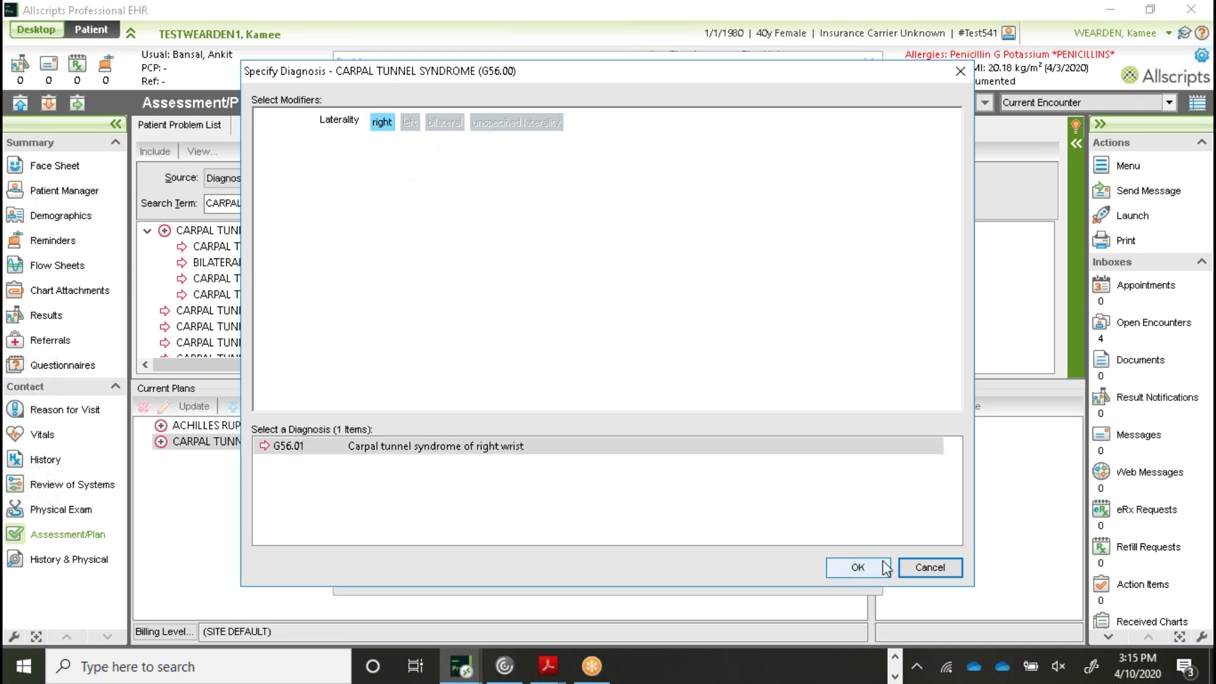
pyautogui.click(856, 567)
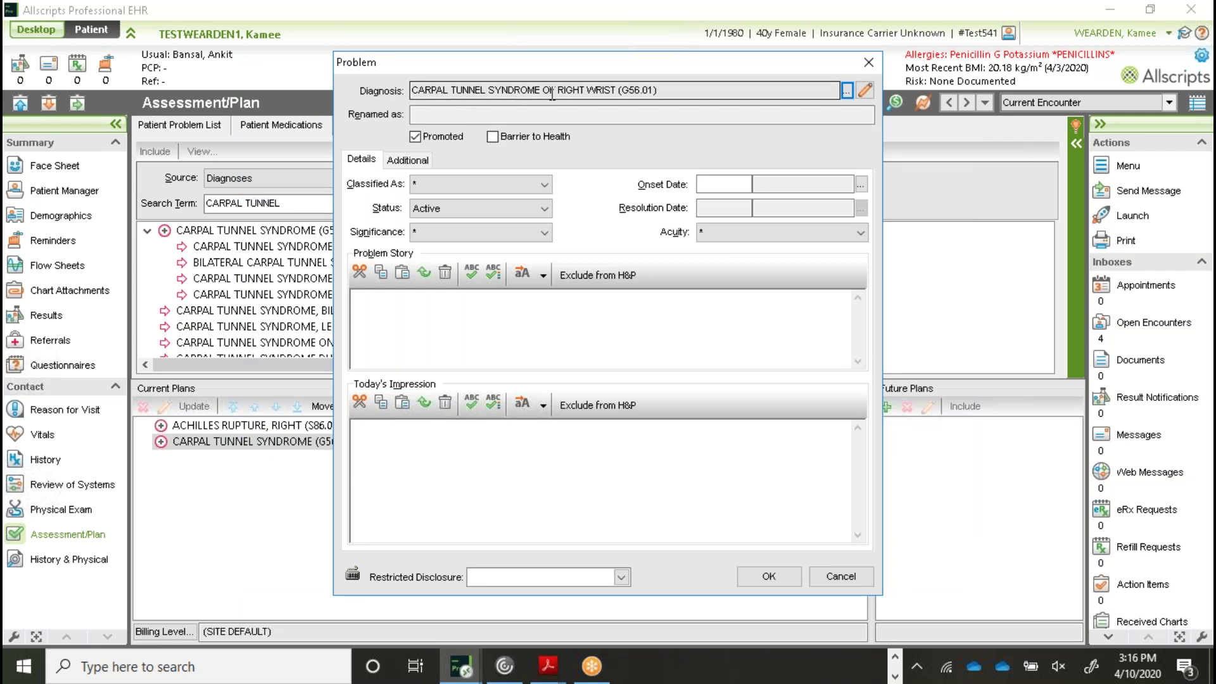
pyautogui.click(763, 575)
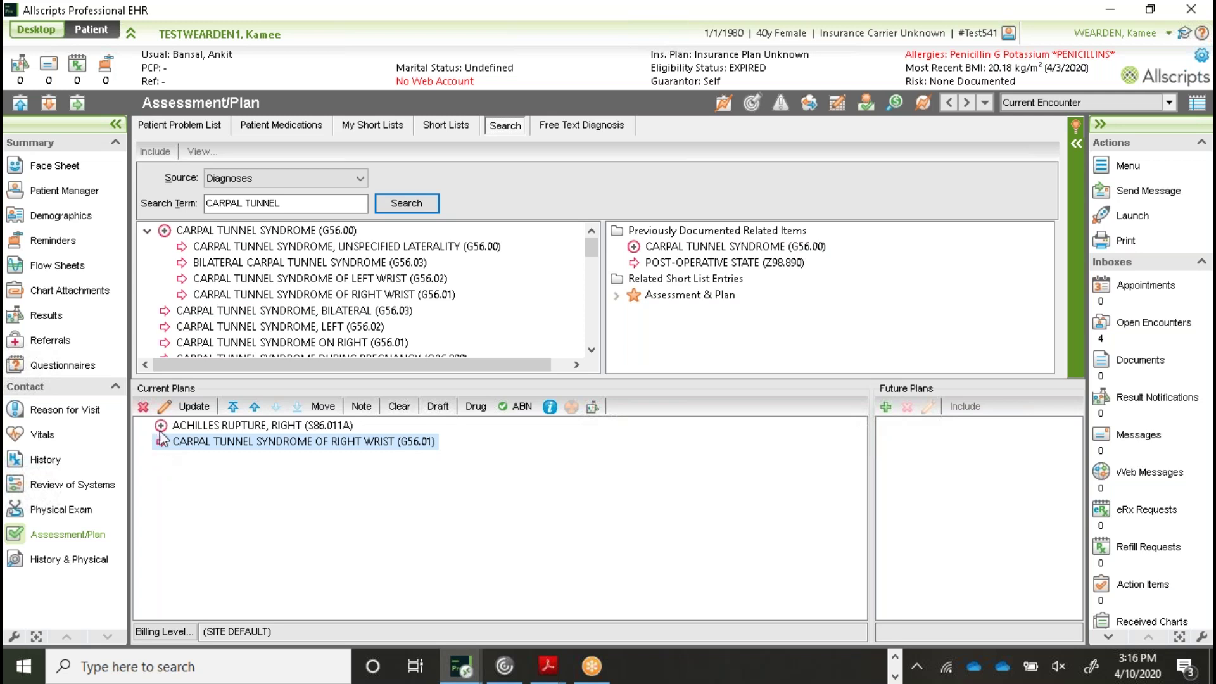
pyautogui.click(162, 426)
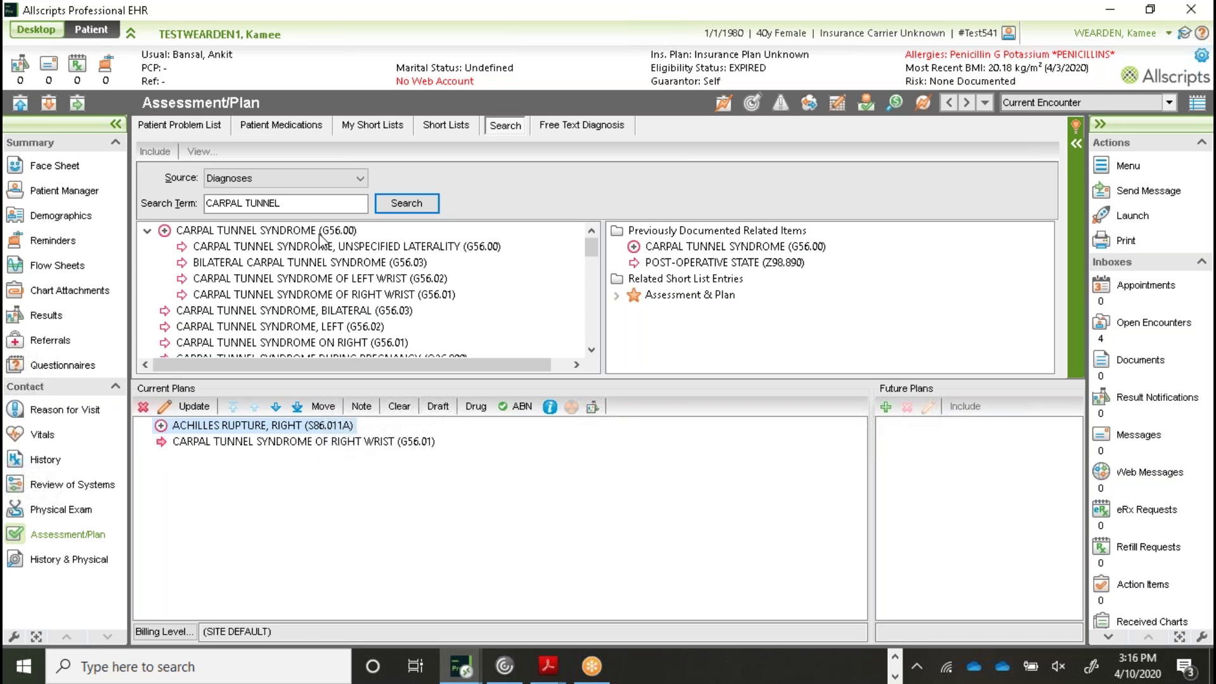
pyautogui.click(147, 231)
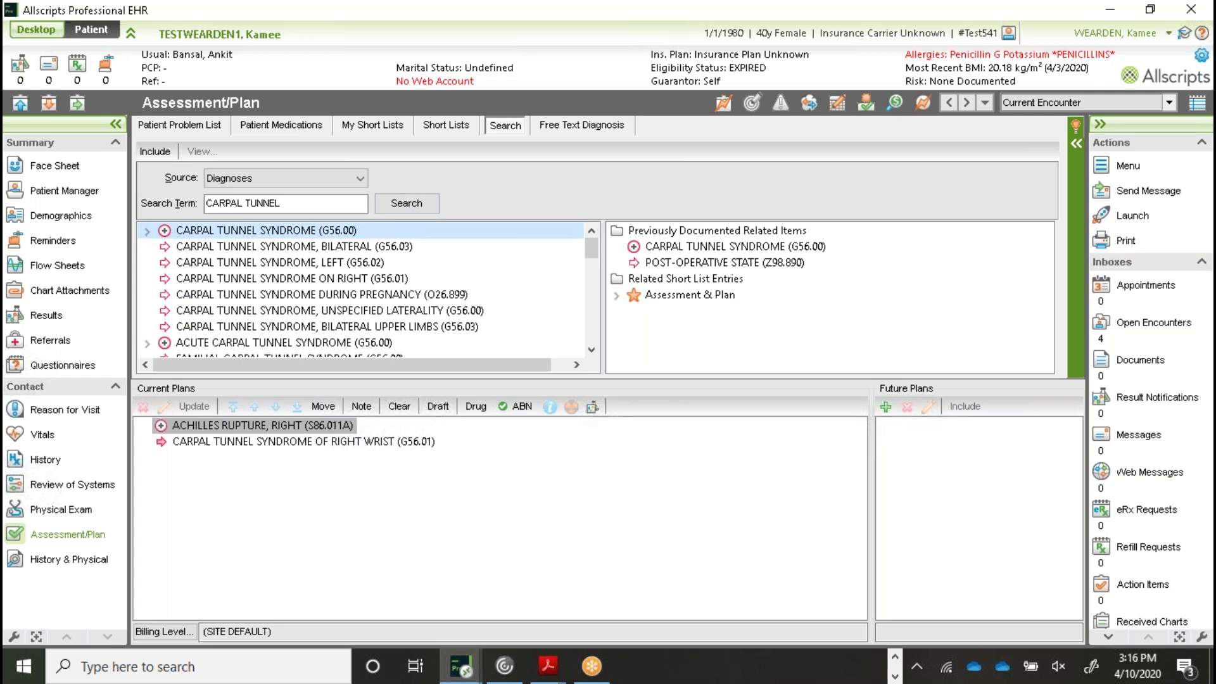
pyautogui.click(236, 207)
pyautogui.click(146, 232)
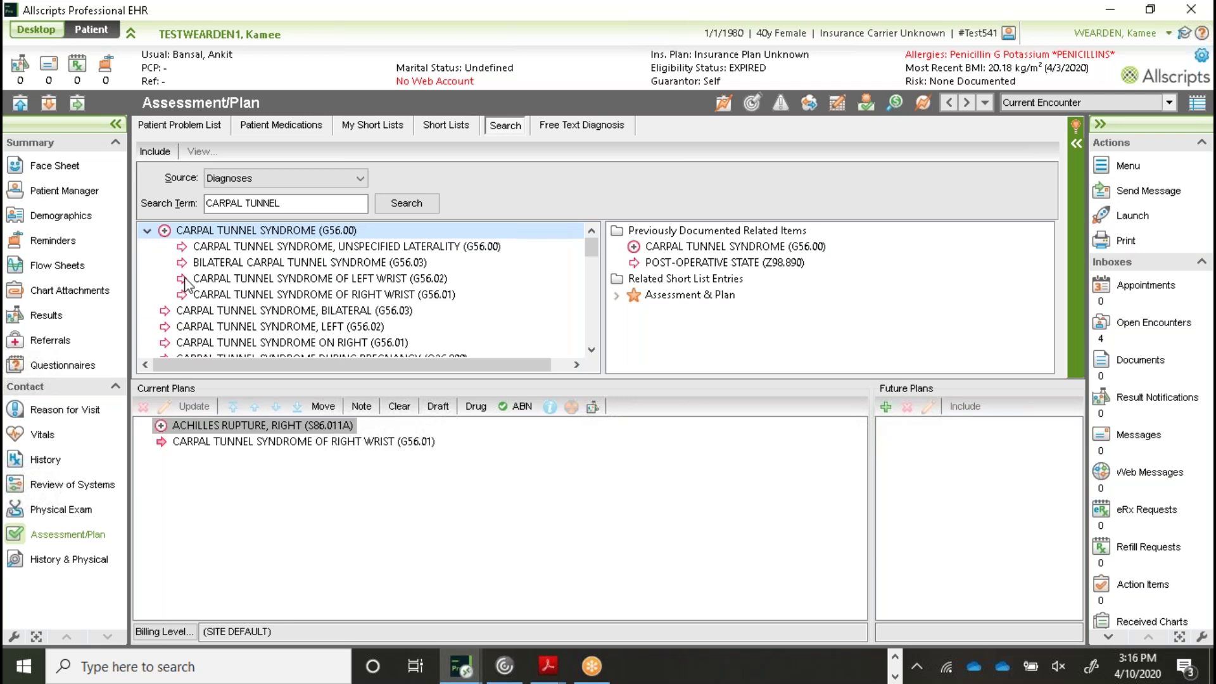
pyautogui.doubleClick(352, 279)
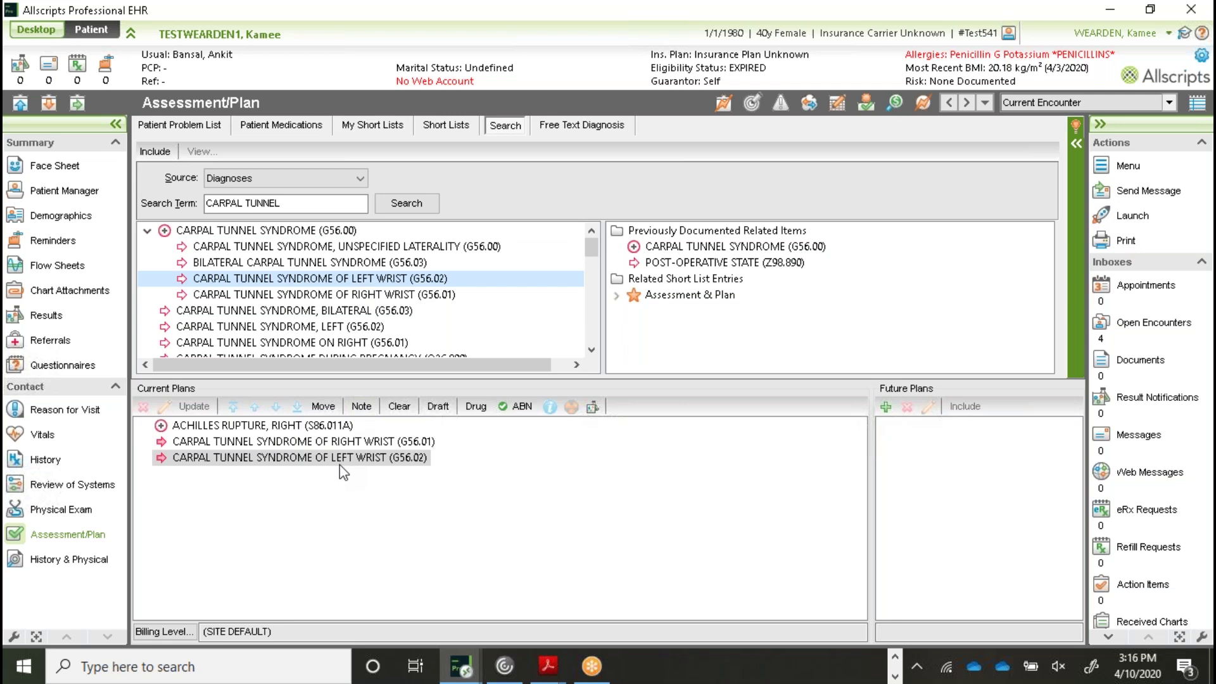
pyautogui.click(343, 457)
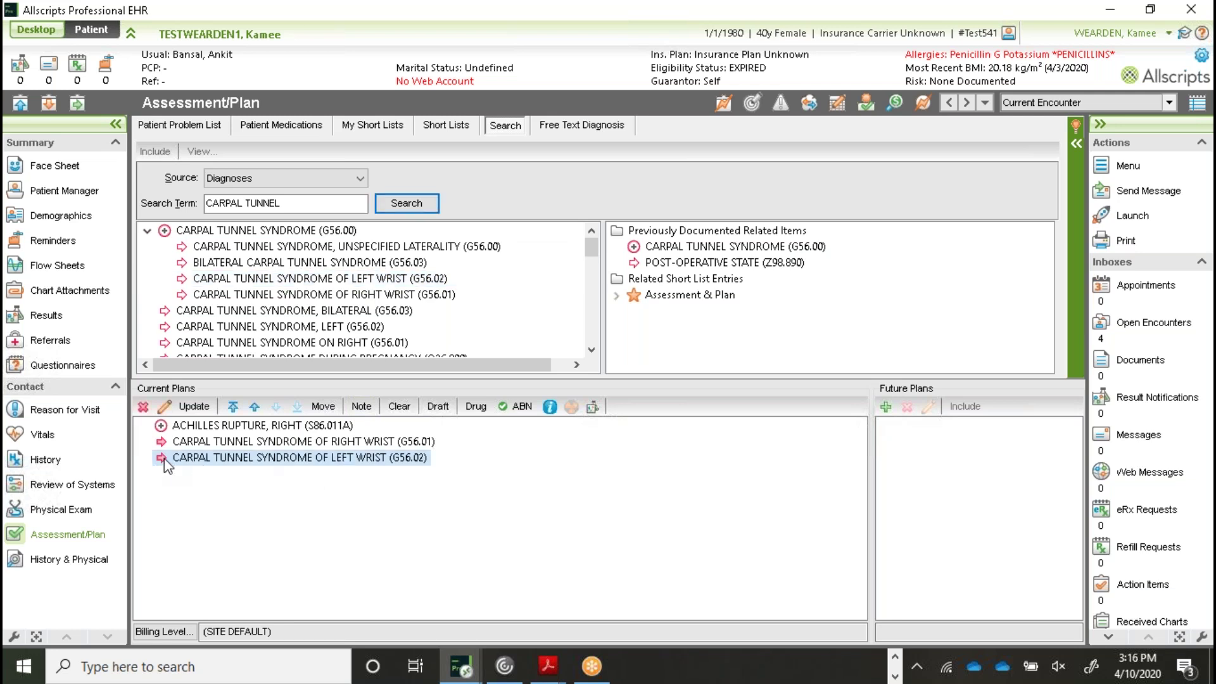
pyautogui.click(143, 408)
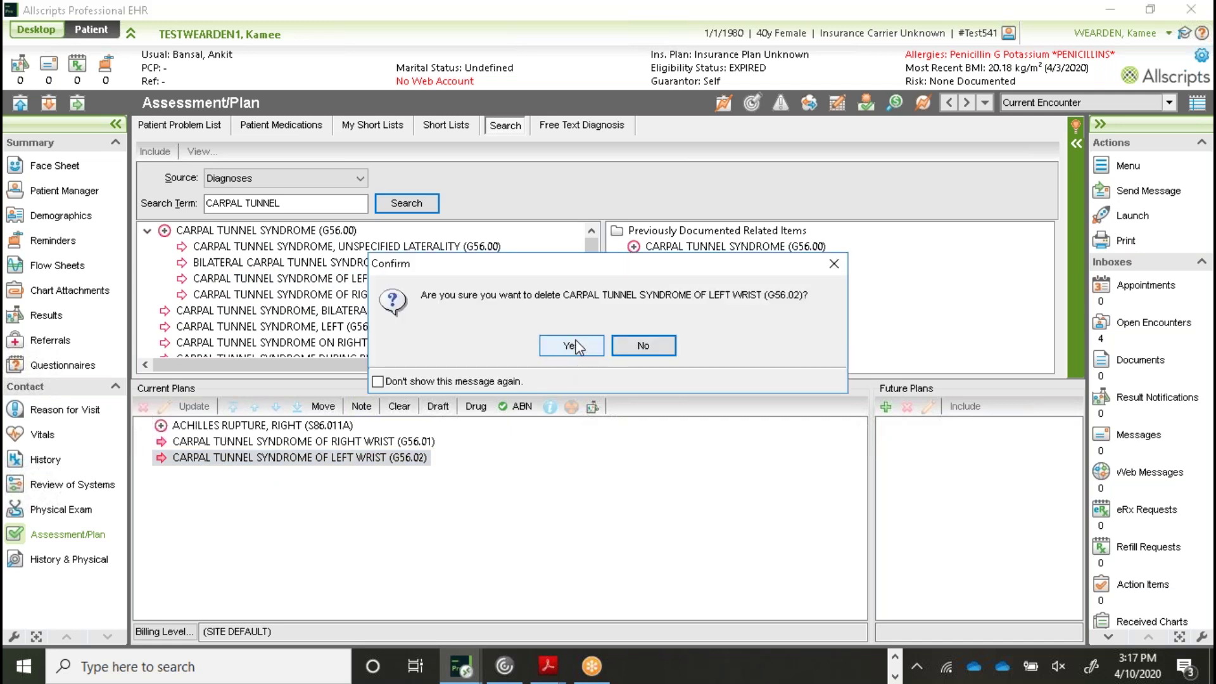
pyautogui.click(571, 346)
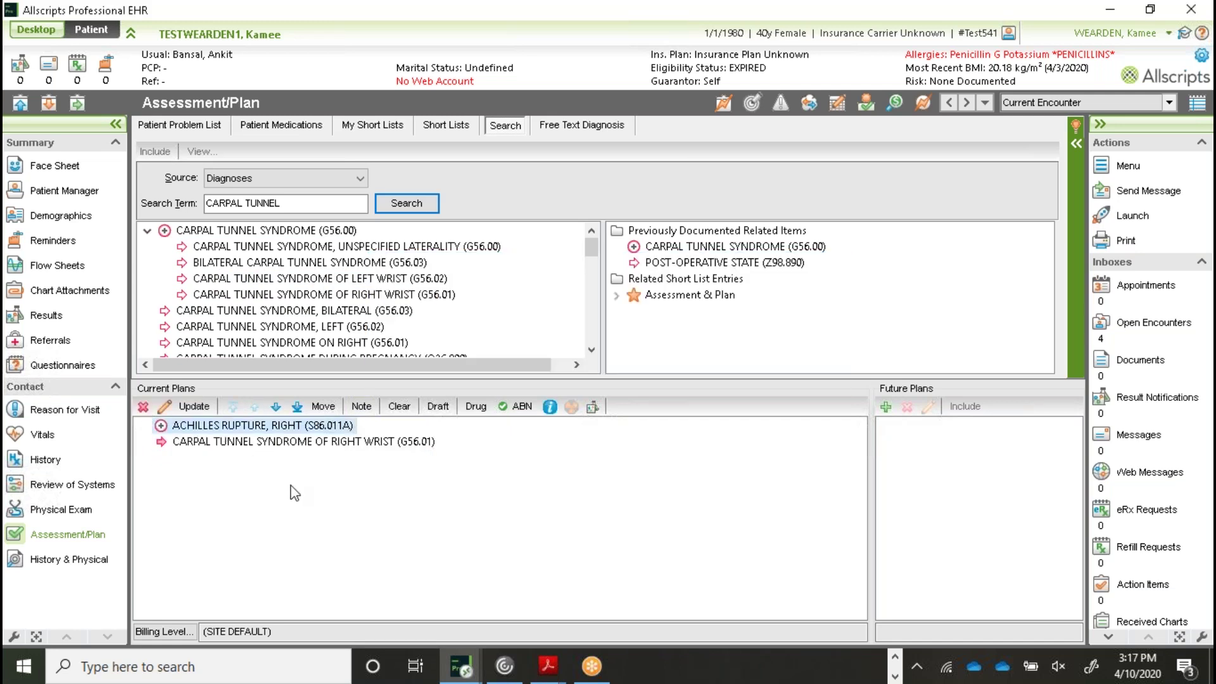
pyautogui.click(147, 231)
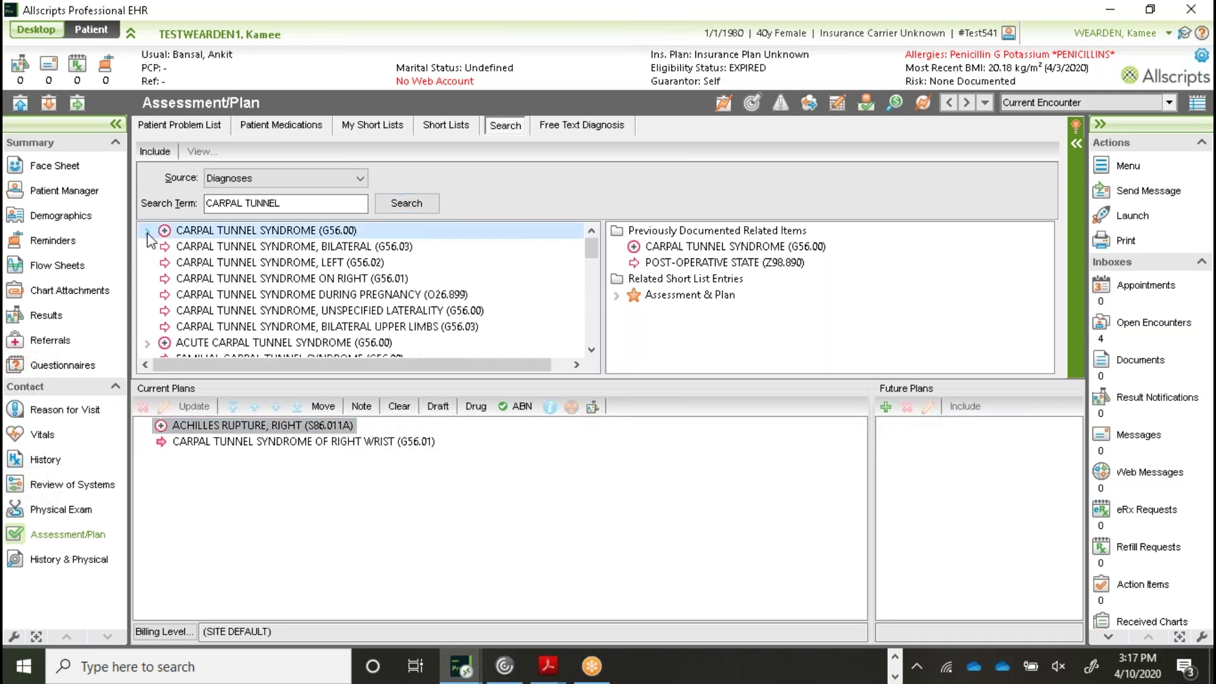
pyautogui.click(147, 231)
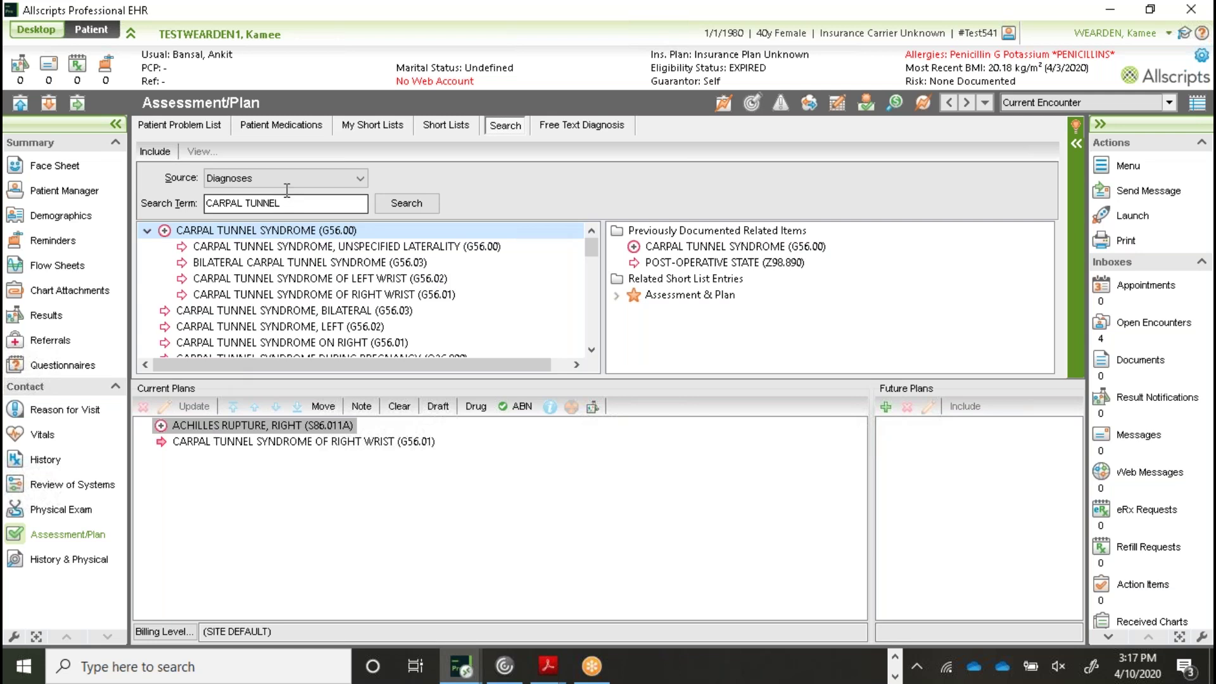
# Search diagnoses for 'ACHILLES RUPTURE' and expand the ACHILLES RUPTURE (S86.019A) node
pyautogui.click(266, 203)
pyautogui.write('ACH')
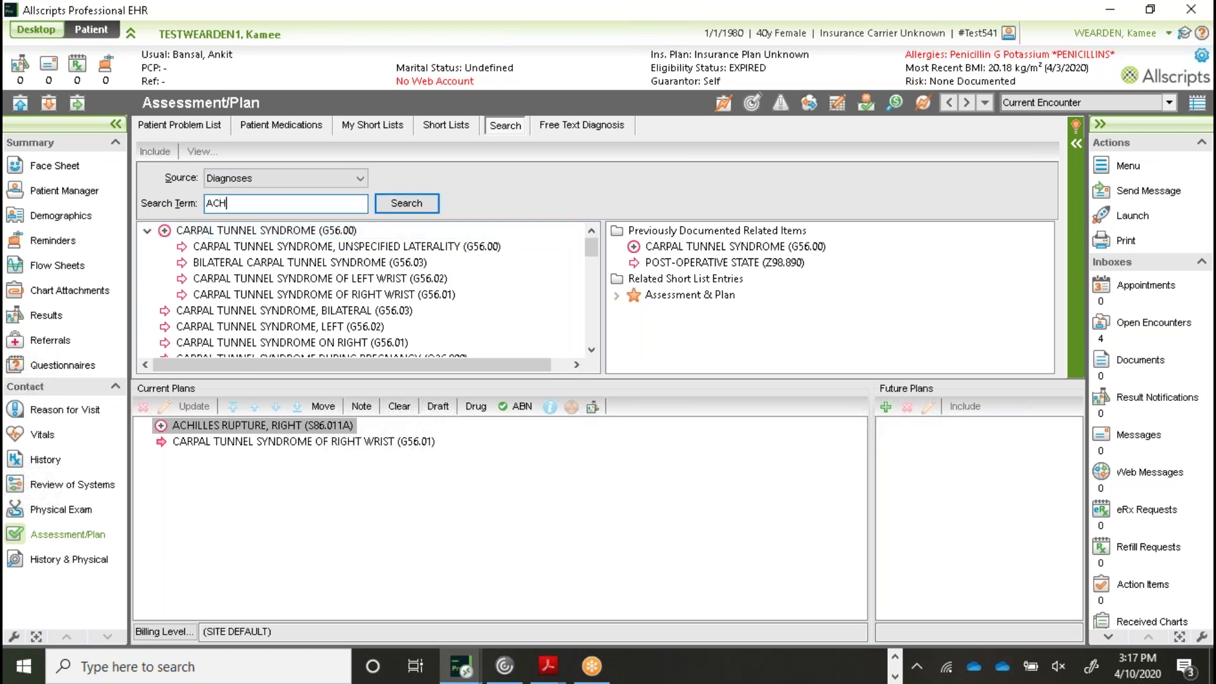
pyautogui.write('ILLES RUPTURE')
pyautogui.press('Return')
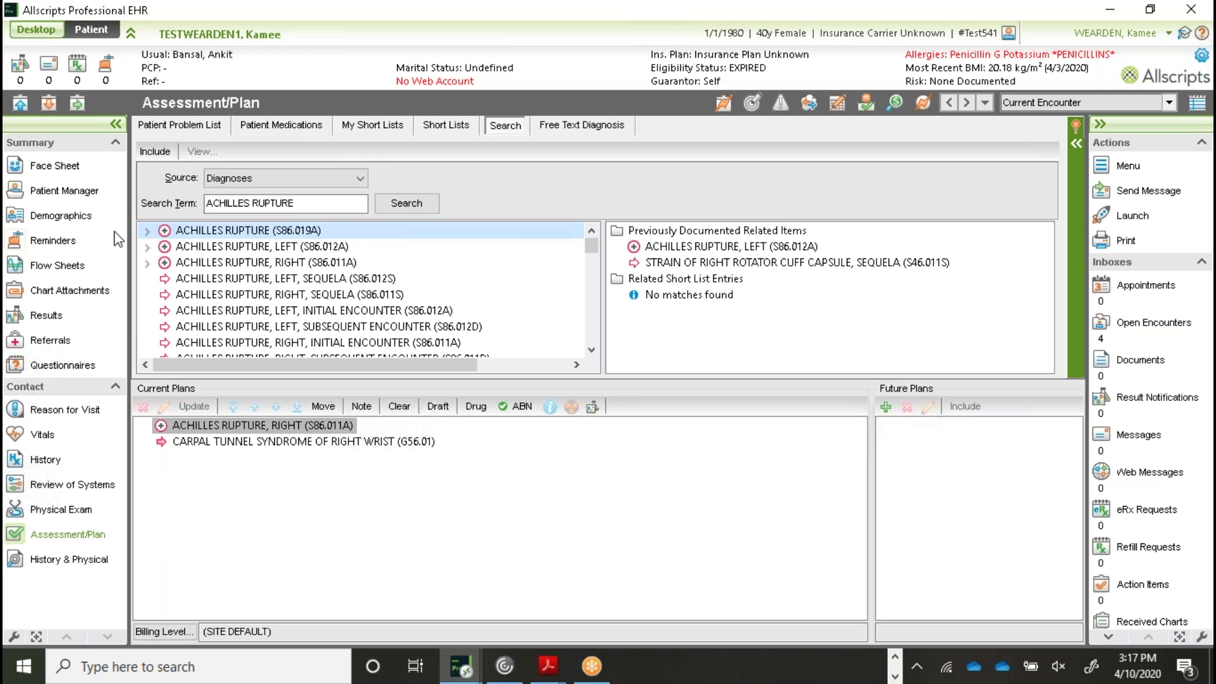
pyautogui.click(147, 232)
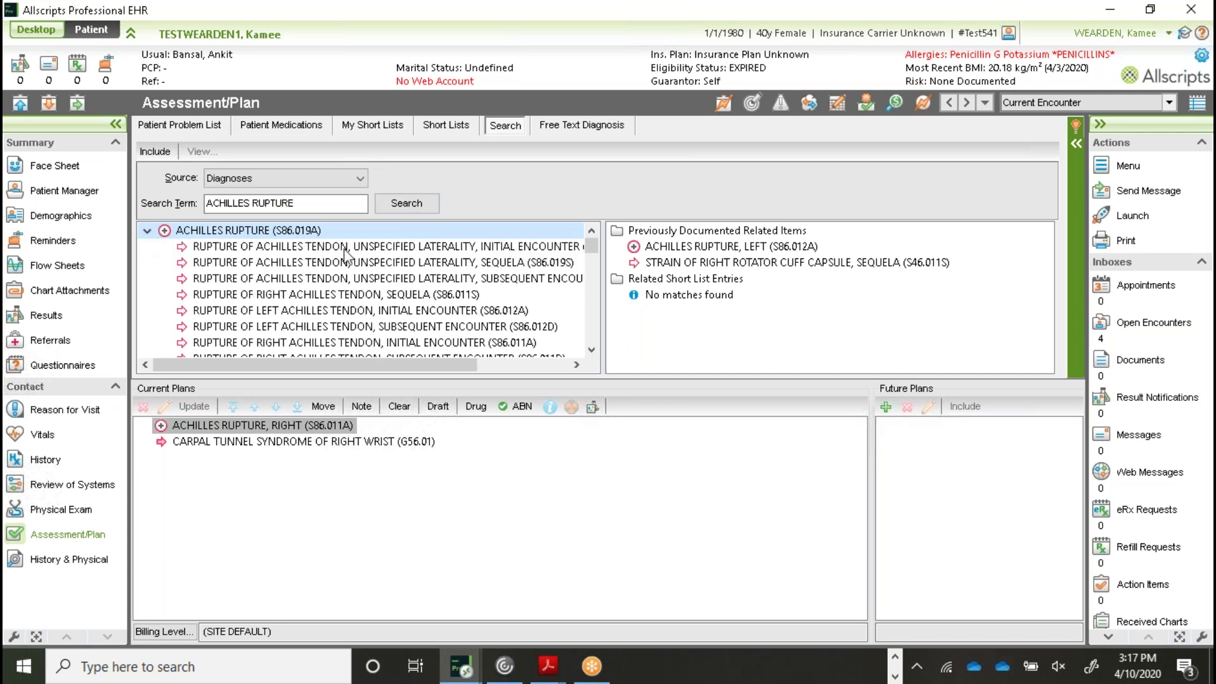
# Scroll through the S86.019A child codes listed by laterality and encounter
pyautogui.scroll(-1, 429, 283)
pyautogui.scroll(1, 429, 283)
pyautogui.click(592, 350)
pyautogui.click(592, 350)
pyautogui.click(592, 349)
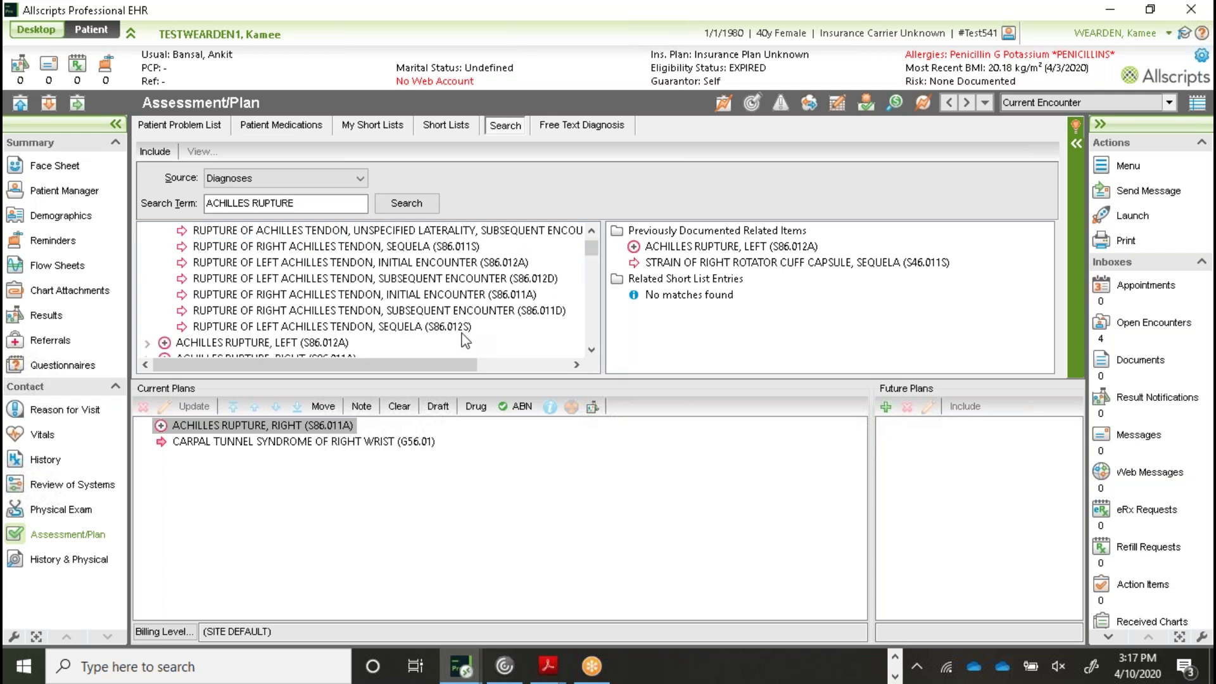
pyautogui.click(592, 230)
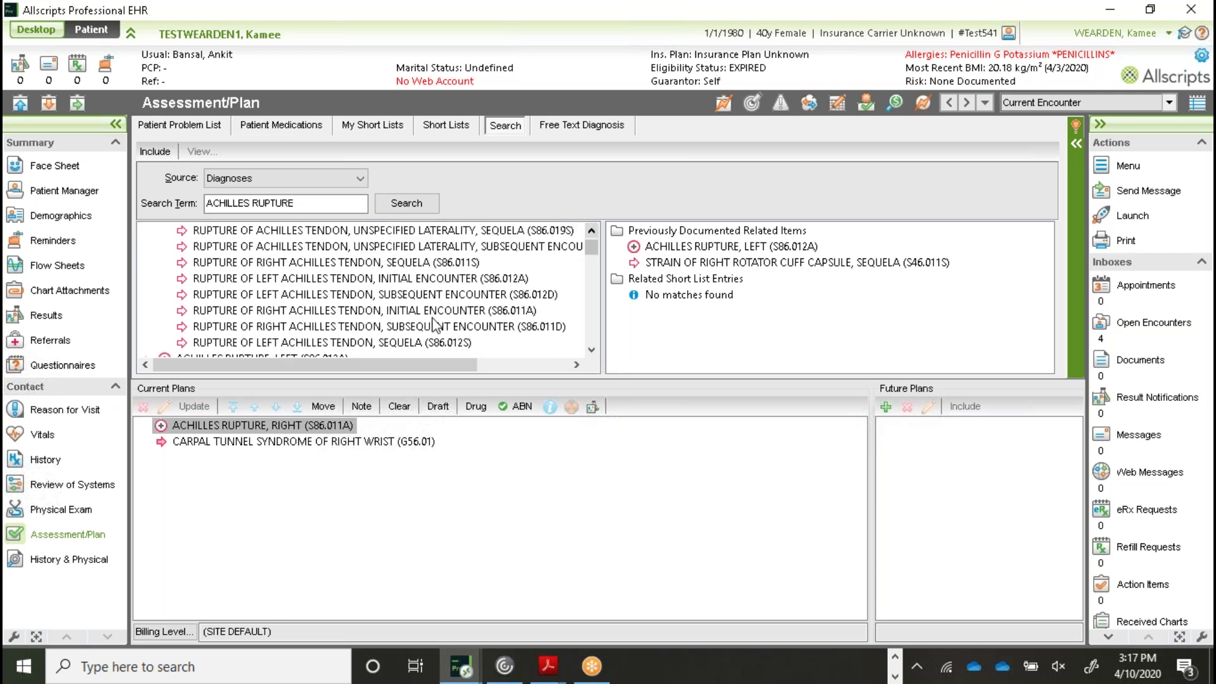
pyautogui.click(591, 231)
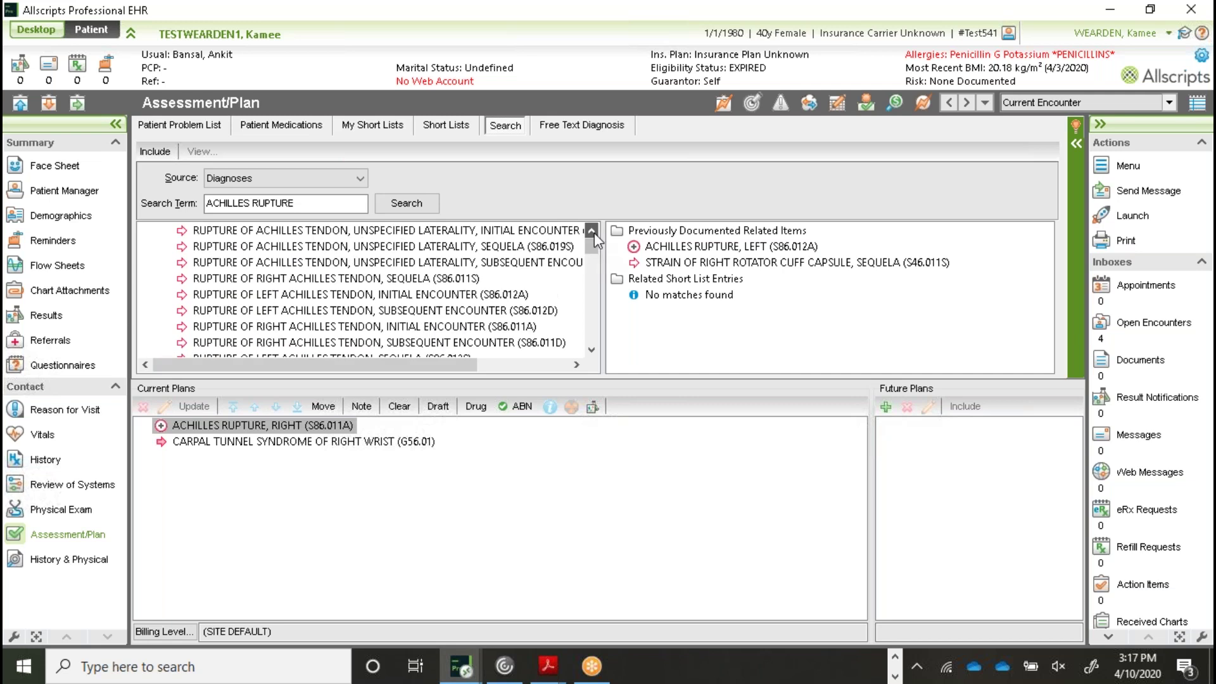
pyautogui.click(591, 231)
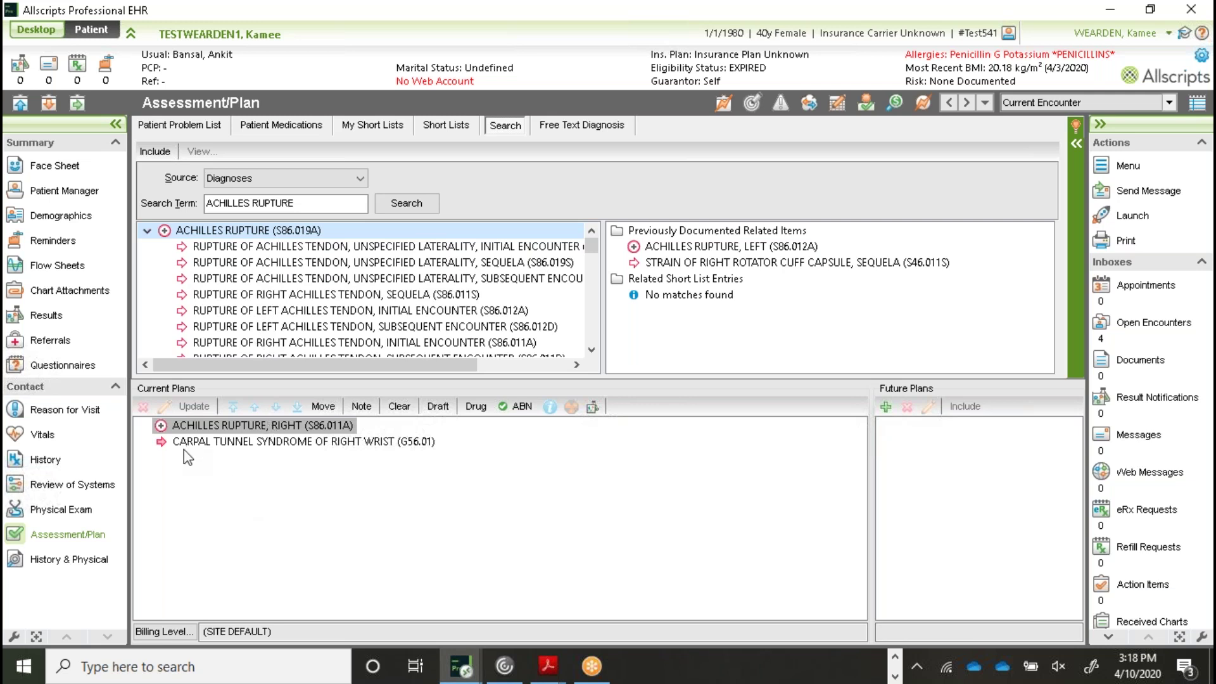
# Specify the Achilles plan as initial encounter, making it S86.011A right tendon rupture
pyautogui.doubleClick(217, 425)
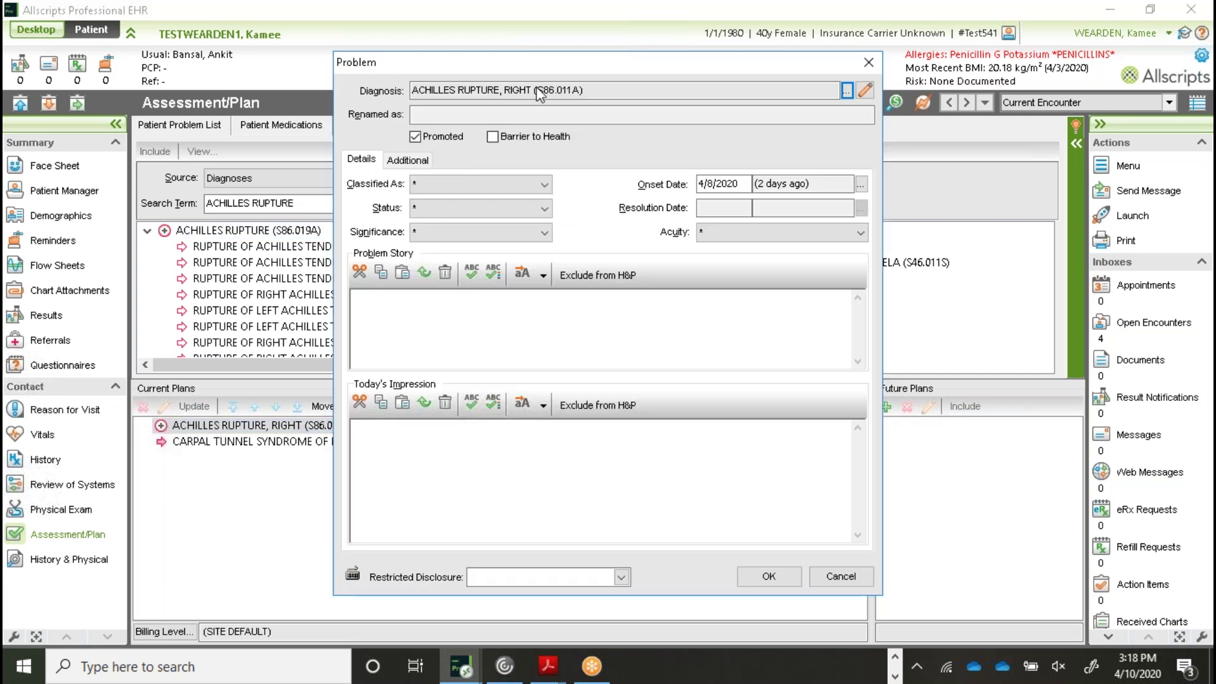
pyautogui.click(864, 91)
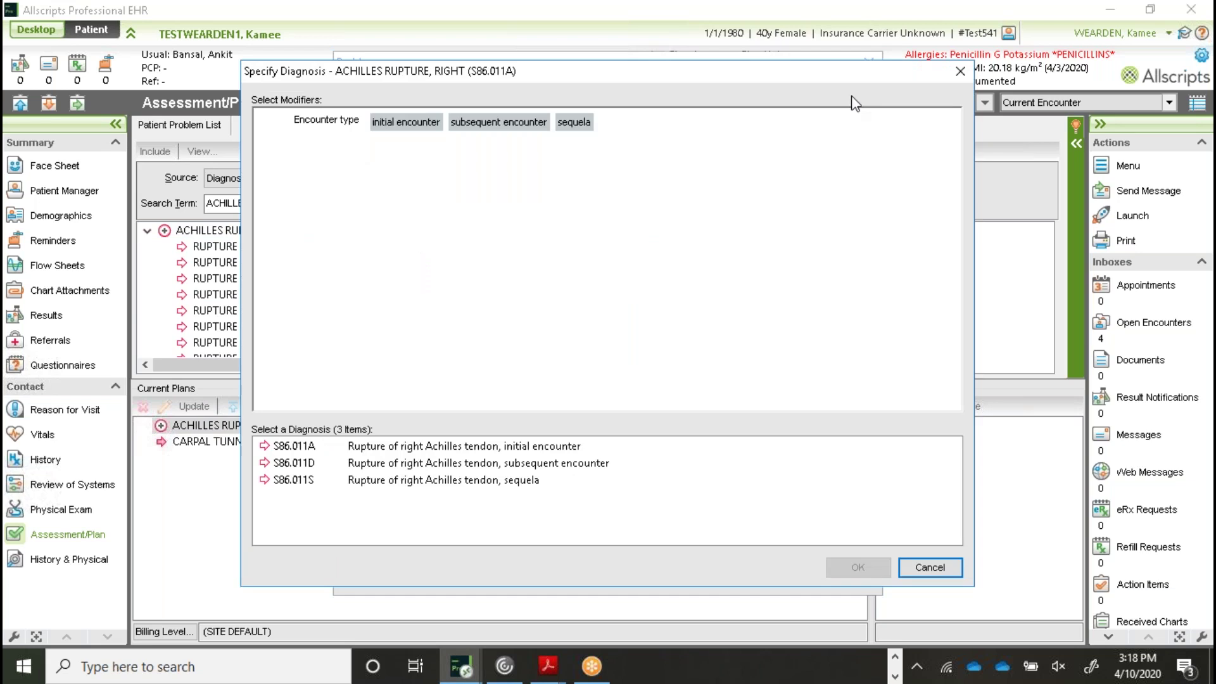
pyautogui.click(410, 125)
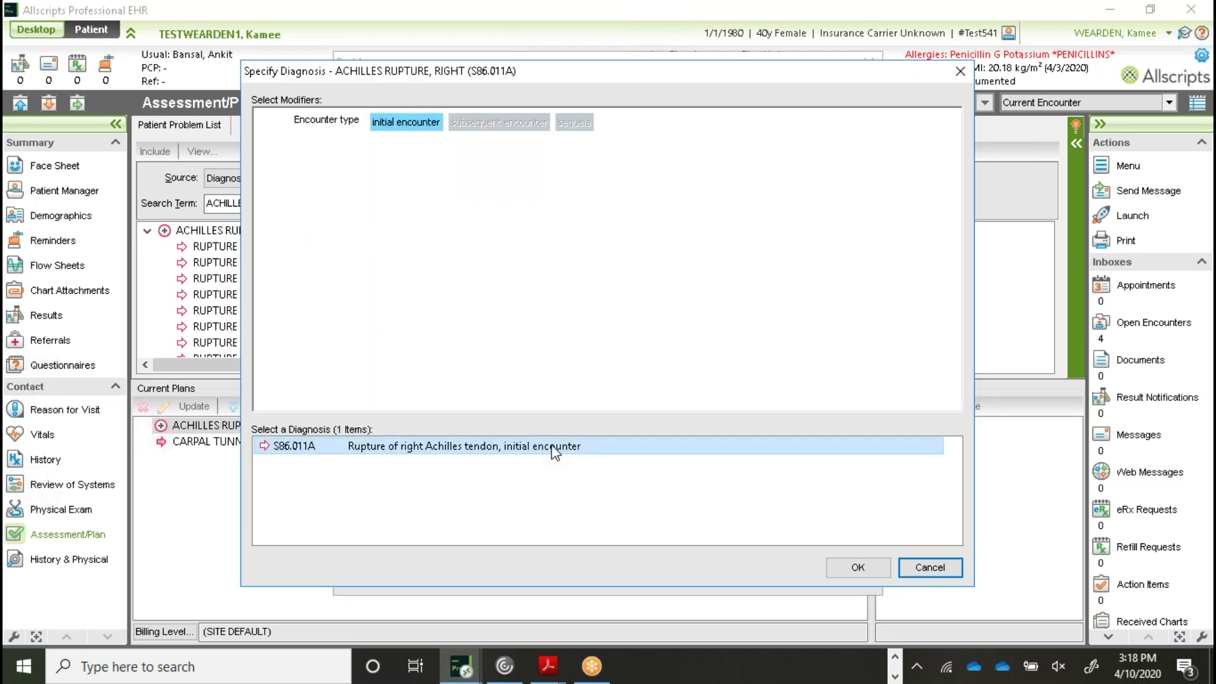
pyautogui.click(872, 565)
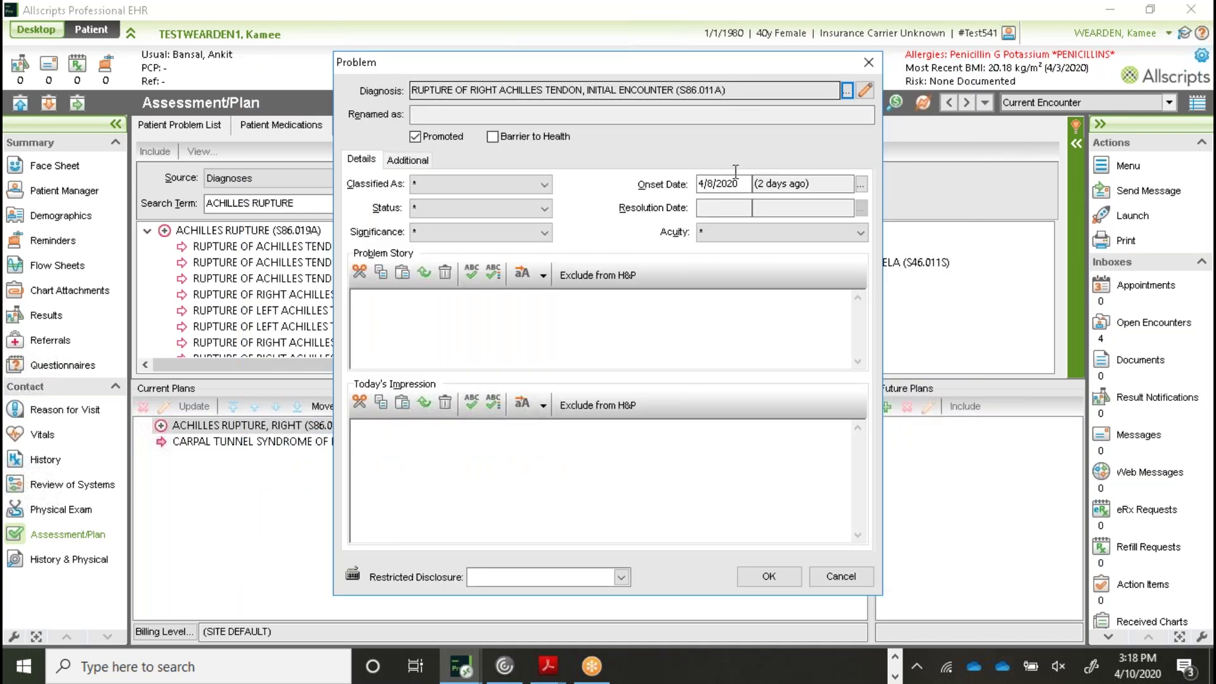
pyautogui.click(785, 576)
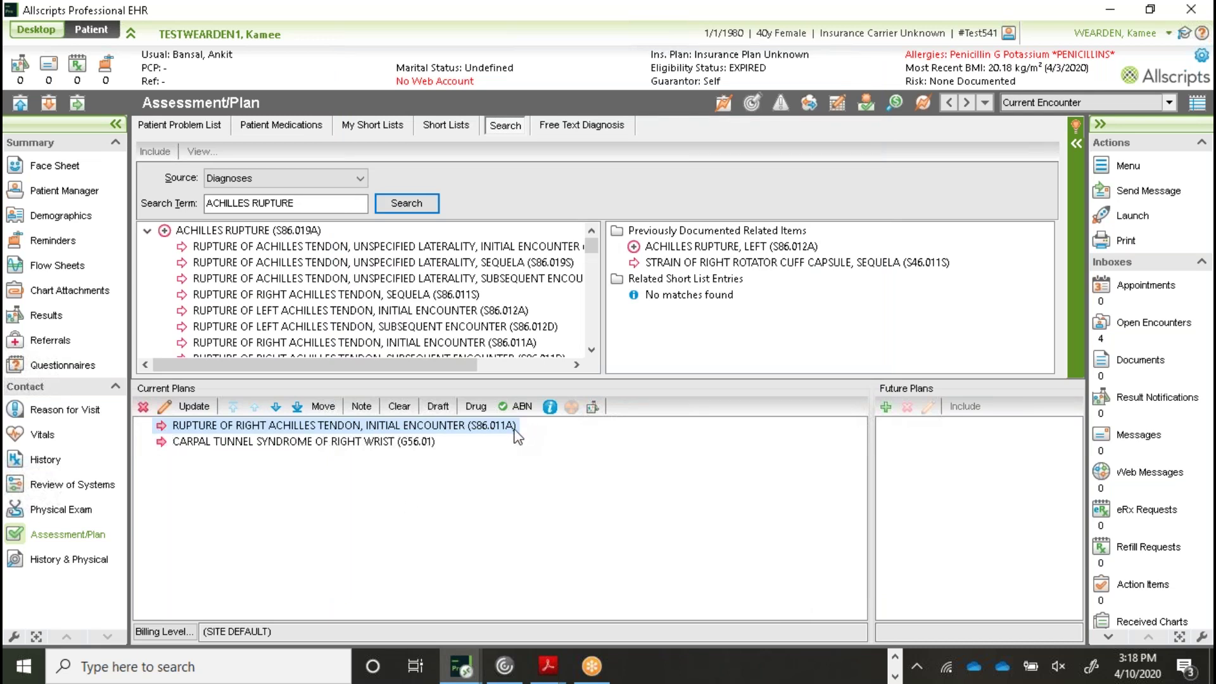
# Search diagnoses for 'RADIUS FRACTURE' and add RADIUS FRACTURE (S52.90XA) to current plans
pyautogui.moveTo(307, 203); pyautogui.dragTo(122, 194)
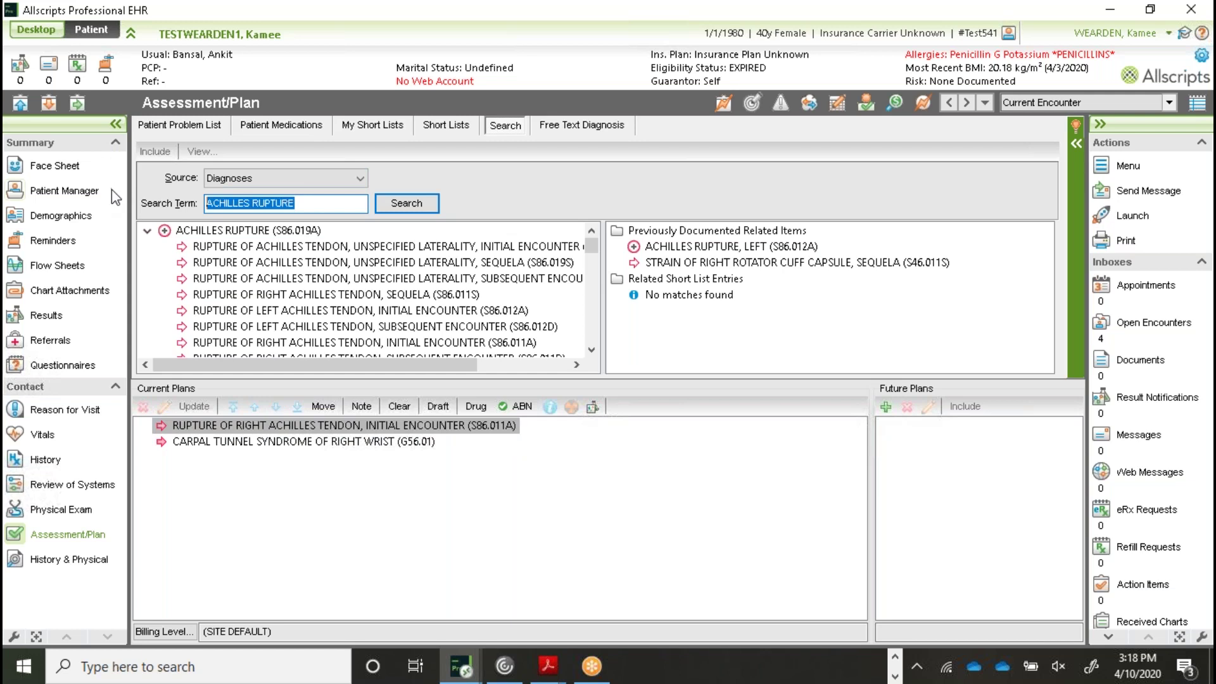
pyautogui.write('RA')
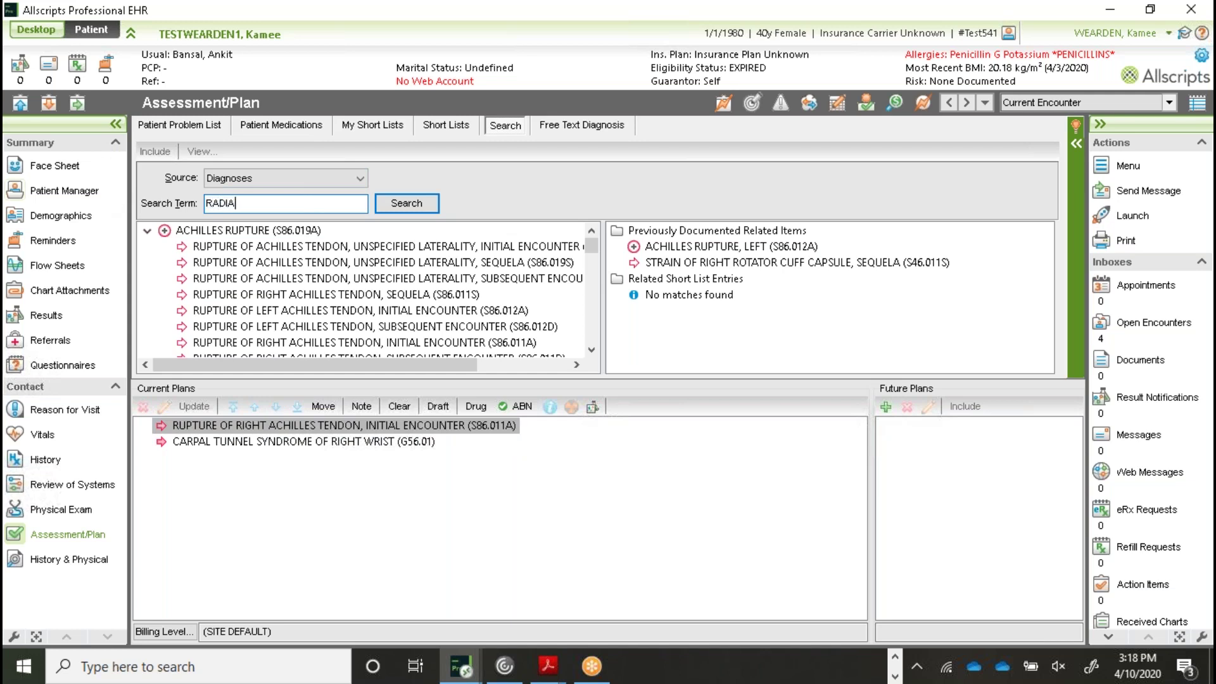
pyautogui.write('DIUS FRACTURE')
pyautogui.click(405, 204)
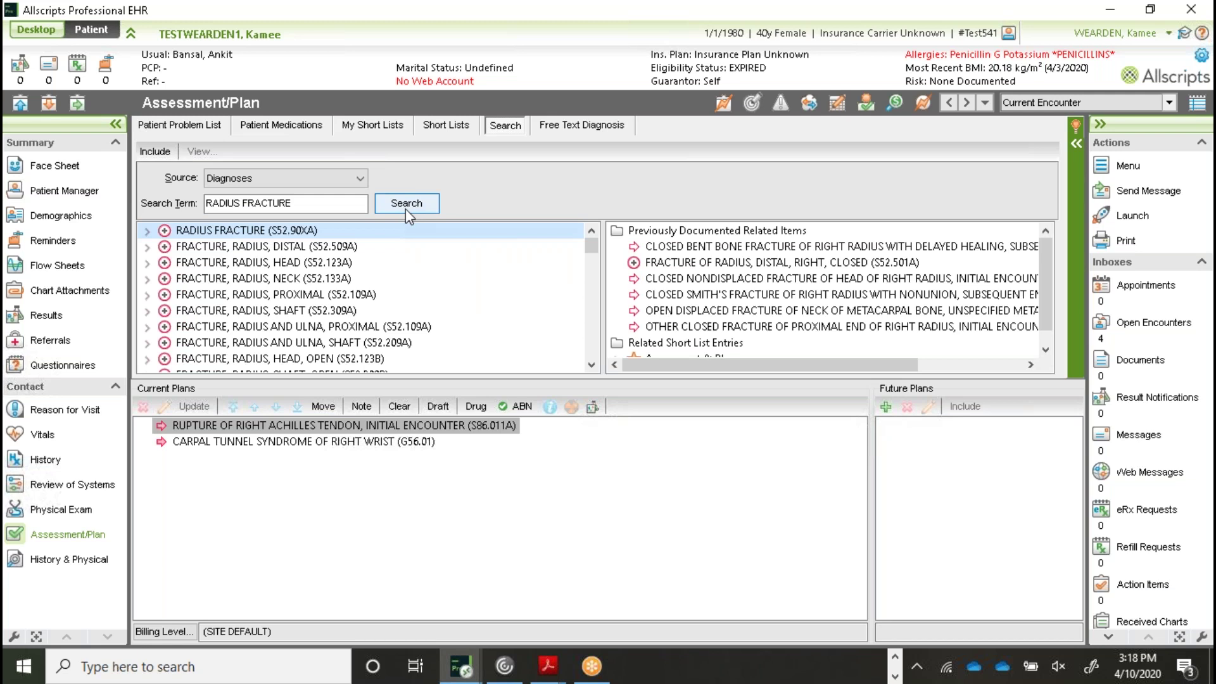
pyautogui.click(220, 203)
pyautogui.doubleClick(148, 232)
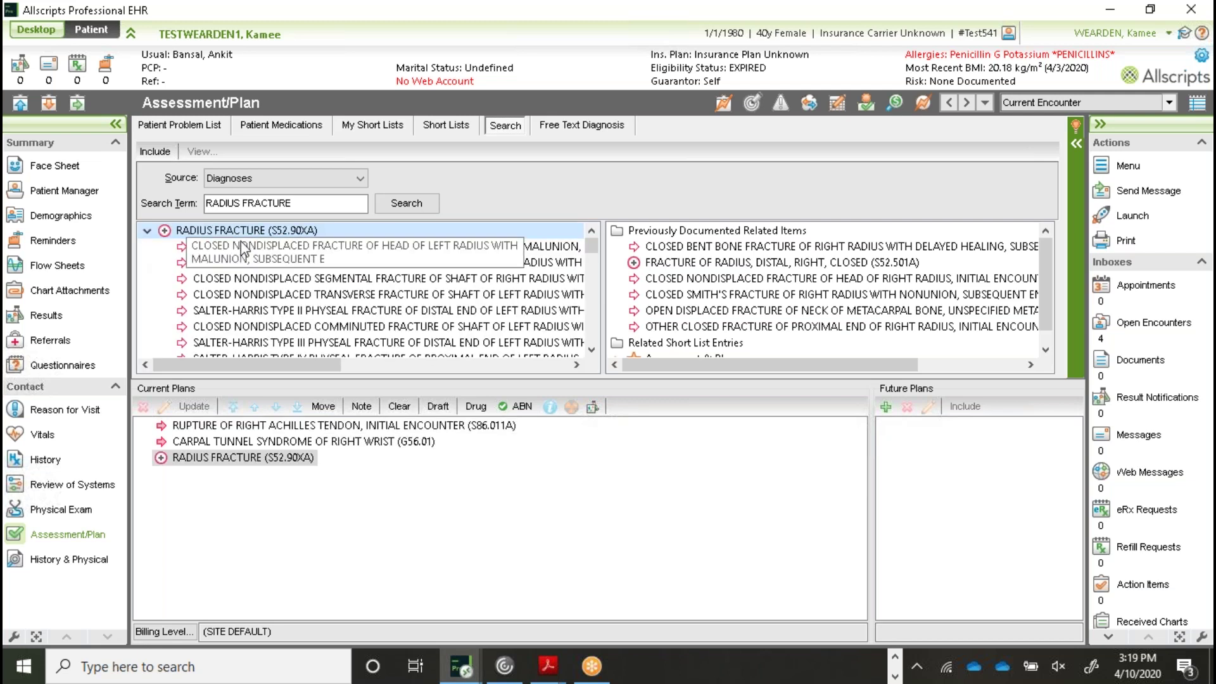
# Select the RADIUS FRACTURE plan and open its problem details
pyautogui.click(592, 349)
pyautogui.click(592, 350)
pyautogui.click(592, 349)
pyautogui.click(592, 349)
pyautogui.click(592, 350)
pyautogui.click(592, 349)
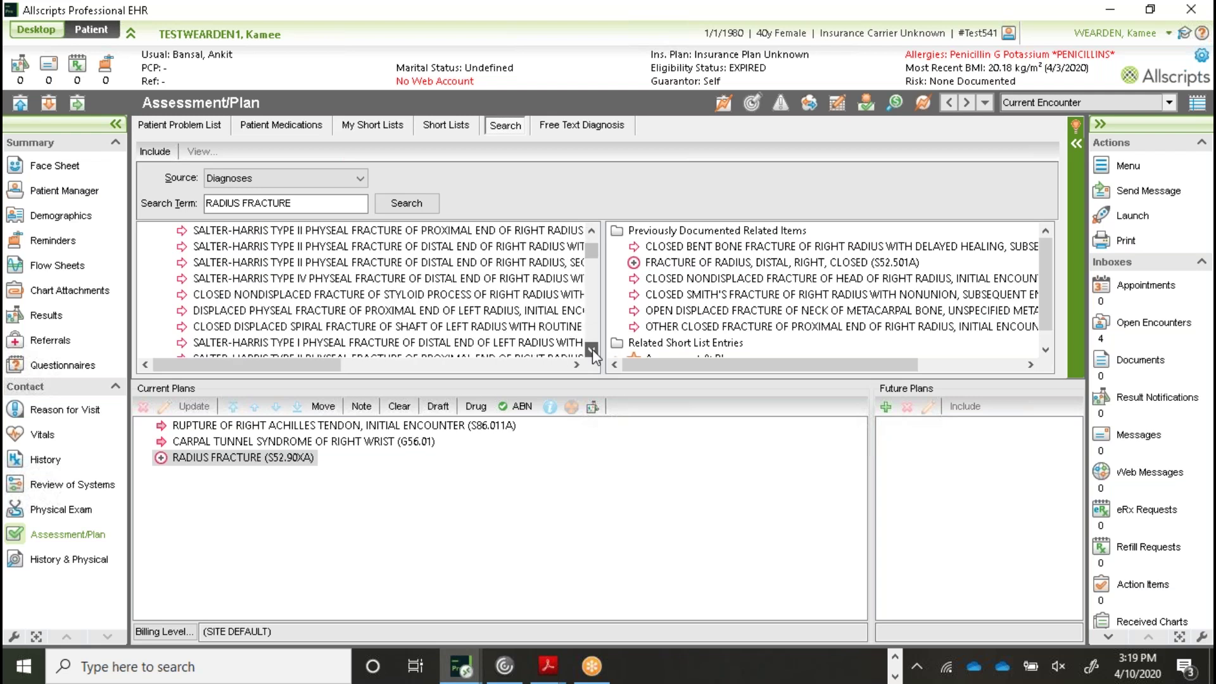
pyautogui.click(592, 350)
pyautogui.moveTo(592, 351); pyautogui.dragTo(593, 350)
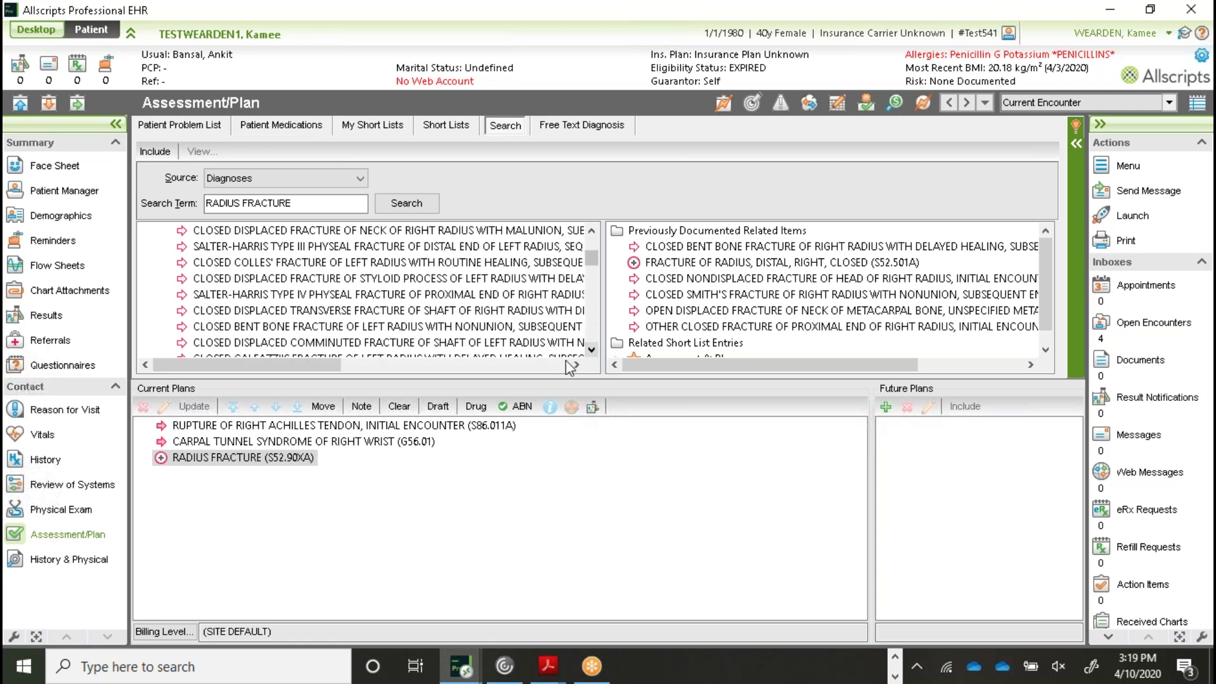
pyautogui.click(221, 459)
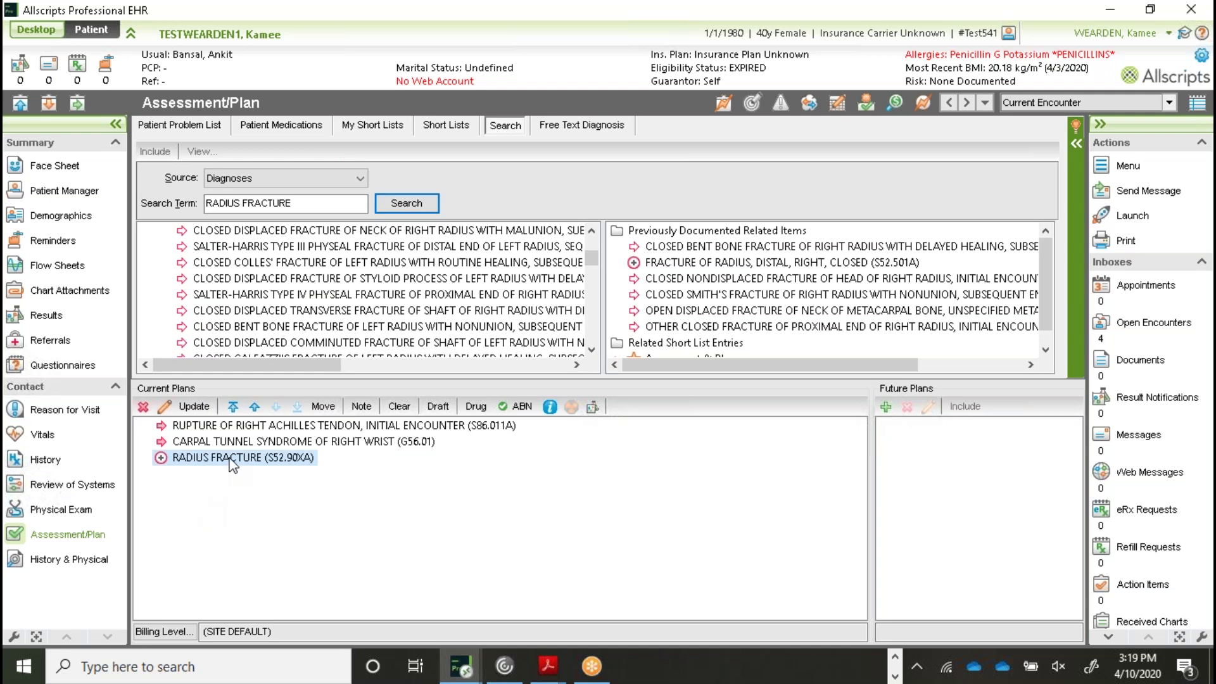
pyautogui.doubleClick(233, 465)
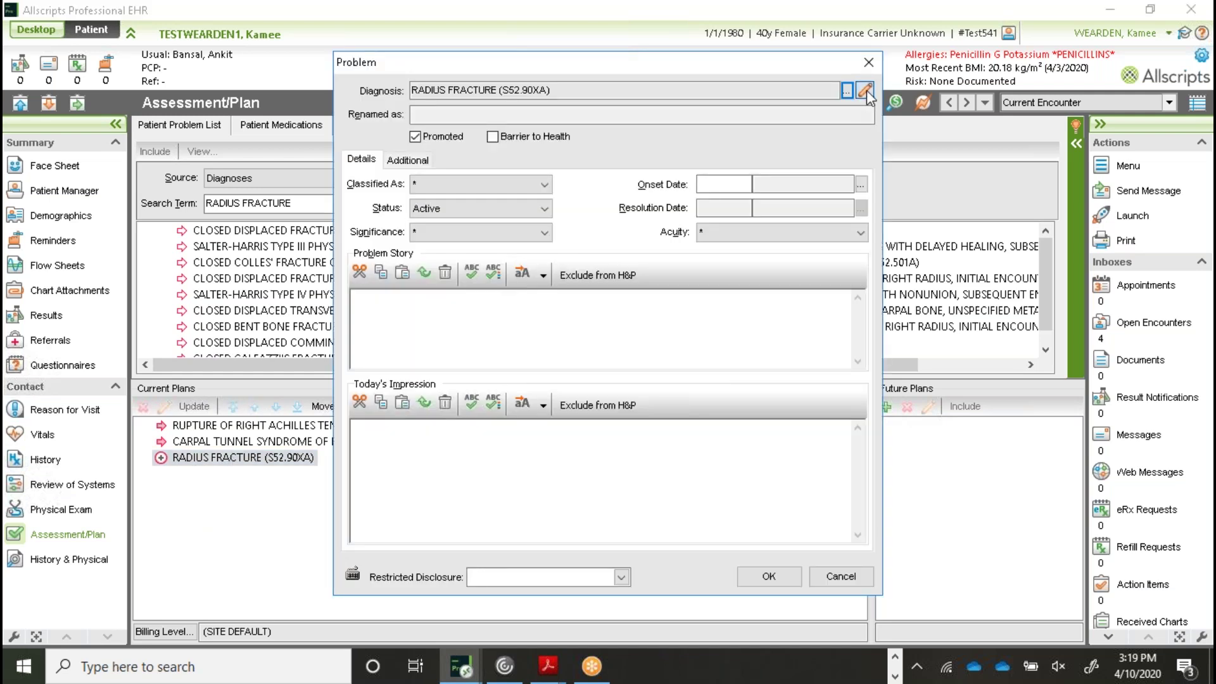
# Refine the radius fracture to S52.181A: initial encounter, proximal, closed, other fracture, right
pyautogui.click(865, 92)
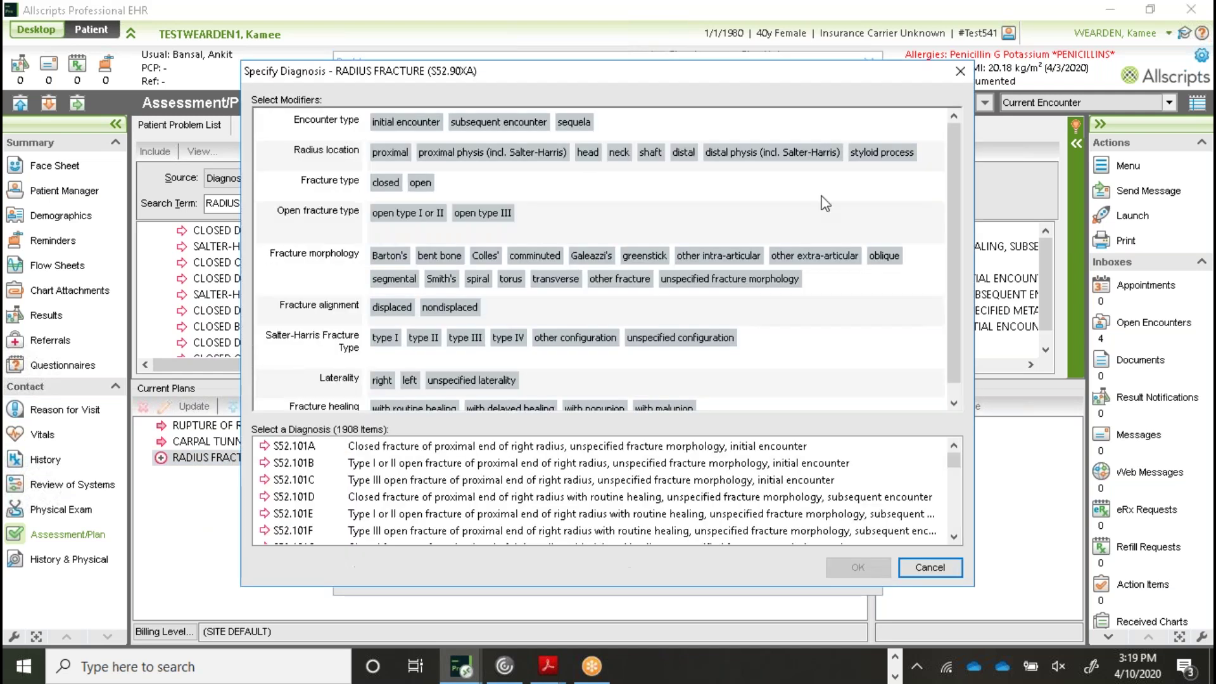
pyautogui.click(412, 123)
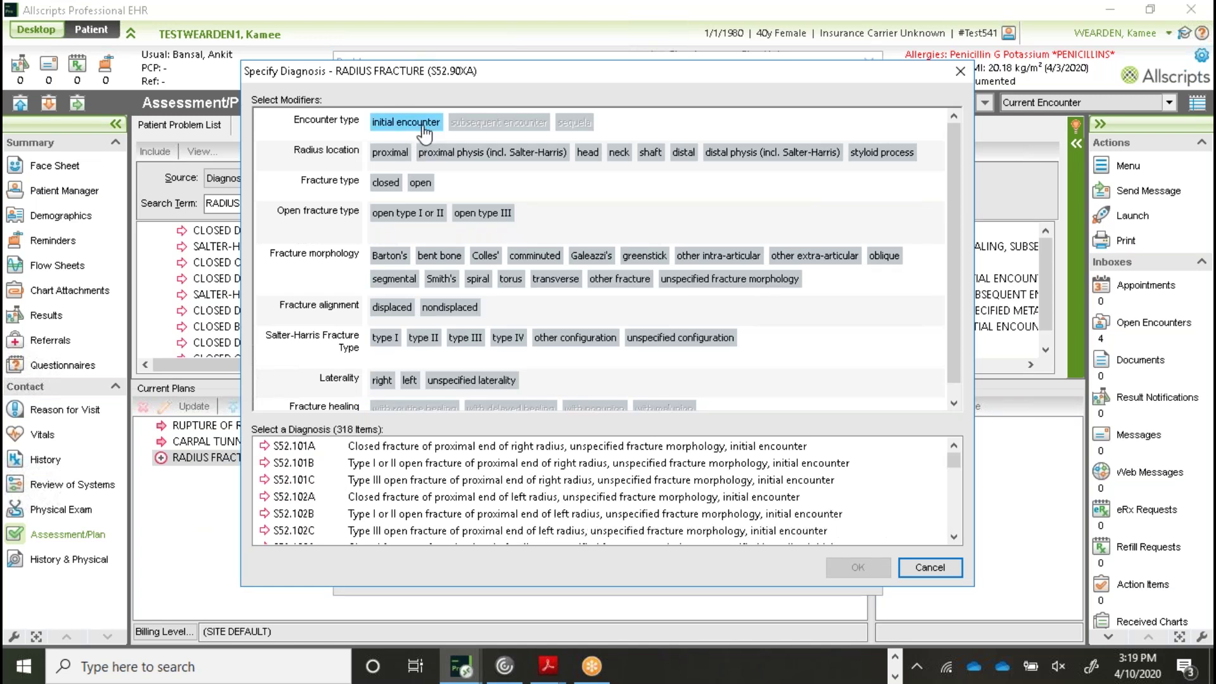
pyautogui.click(391, 155)
pyautogui.click(391, 186)
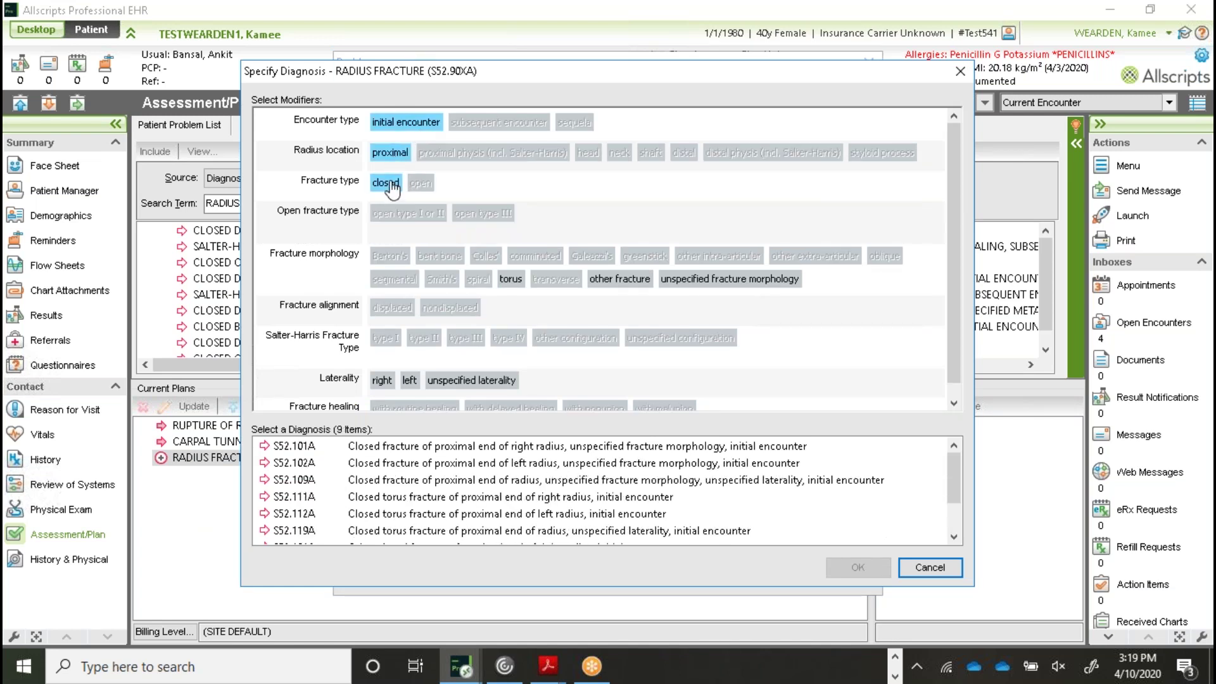
pyautogui.click(631, 280)
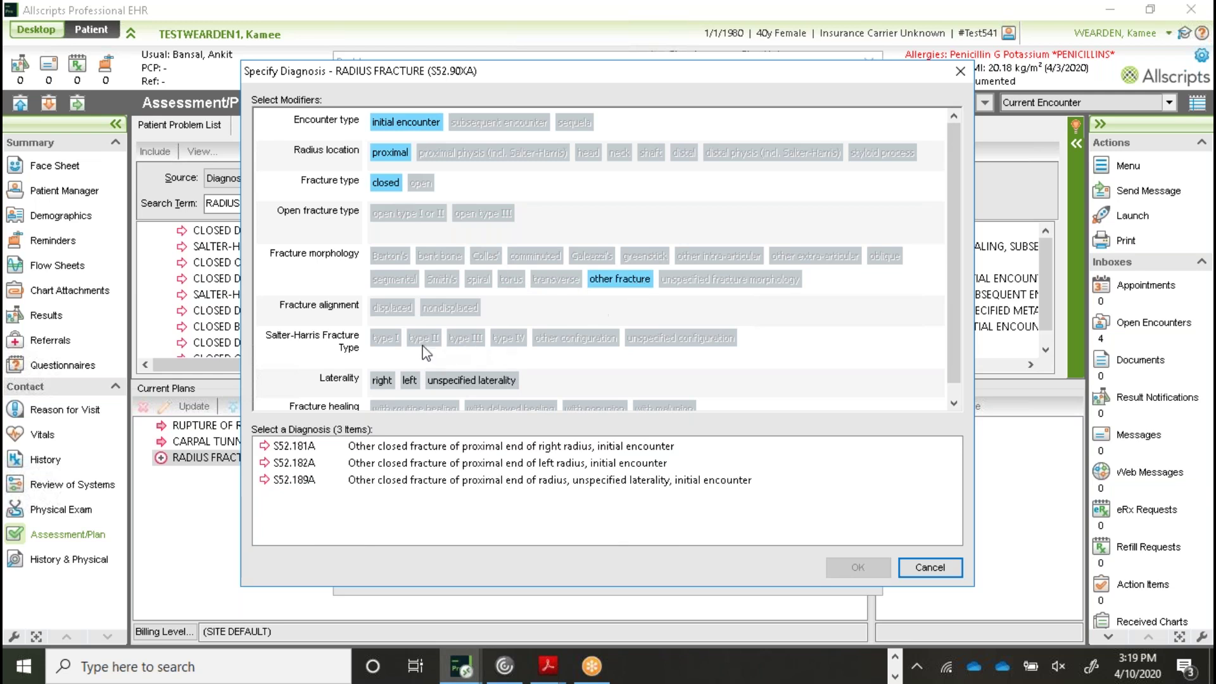
pyautogui.click(382, 381)
pyautogui.click(443, 448)
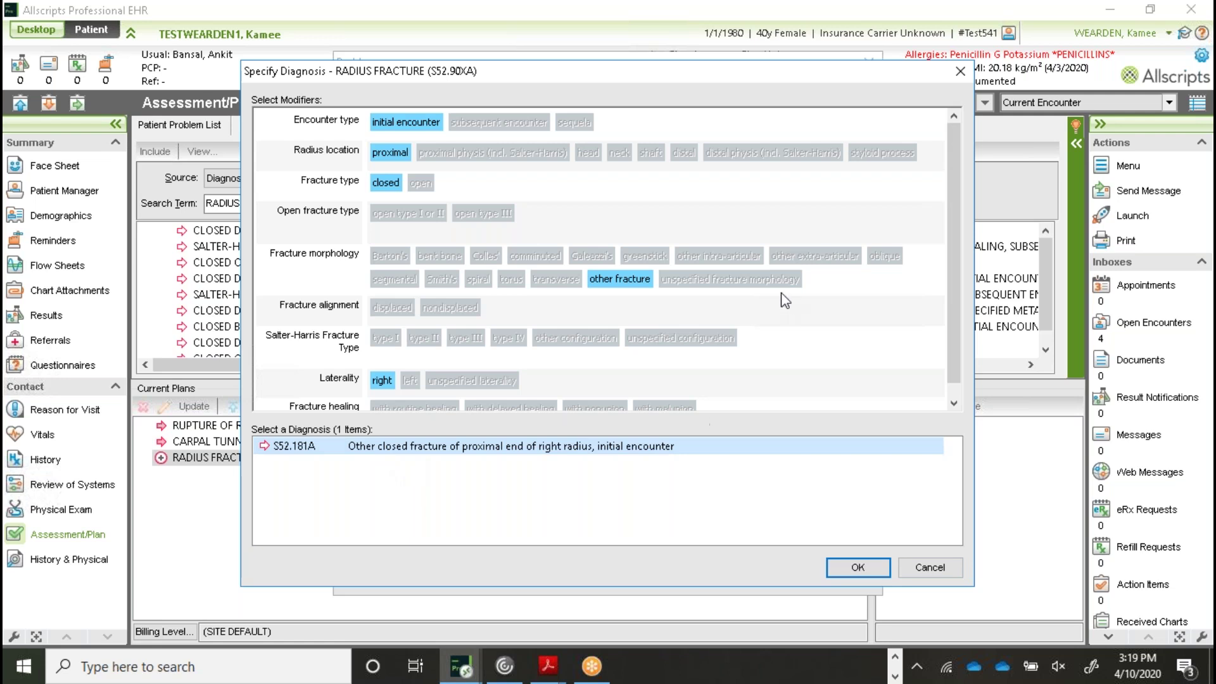
pyautogui.click(868, 568)
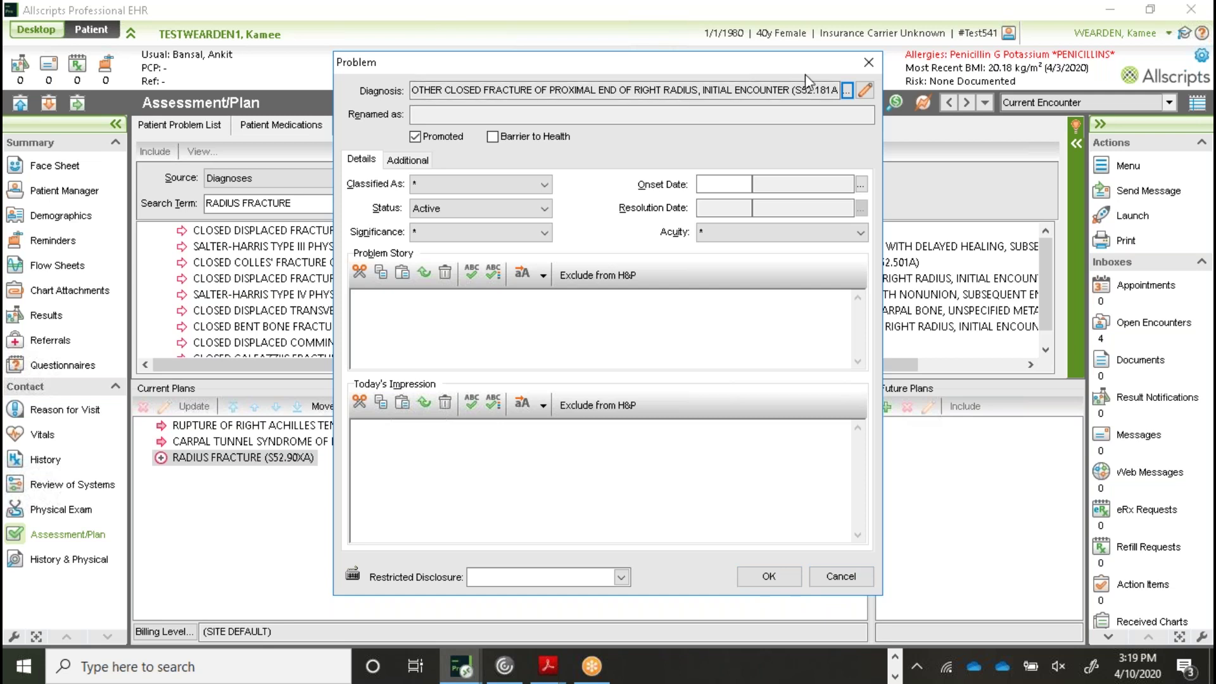
pyautogui.click(768, 576)
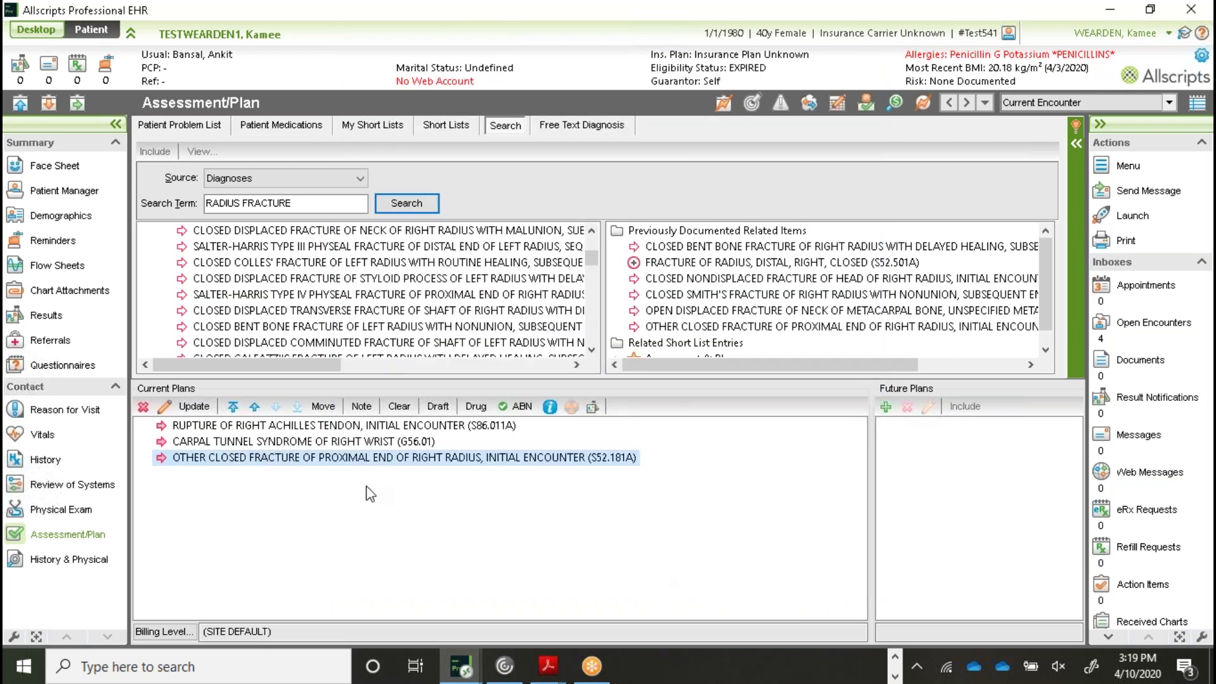
# Delete the radius fracture and right-wrist carpal tunnel plans, confirming each removal
pyautogui.click(143, 407)
pyautogui.click(564, 346)
pyautogui.click(291, 444)
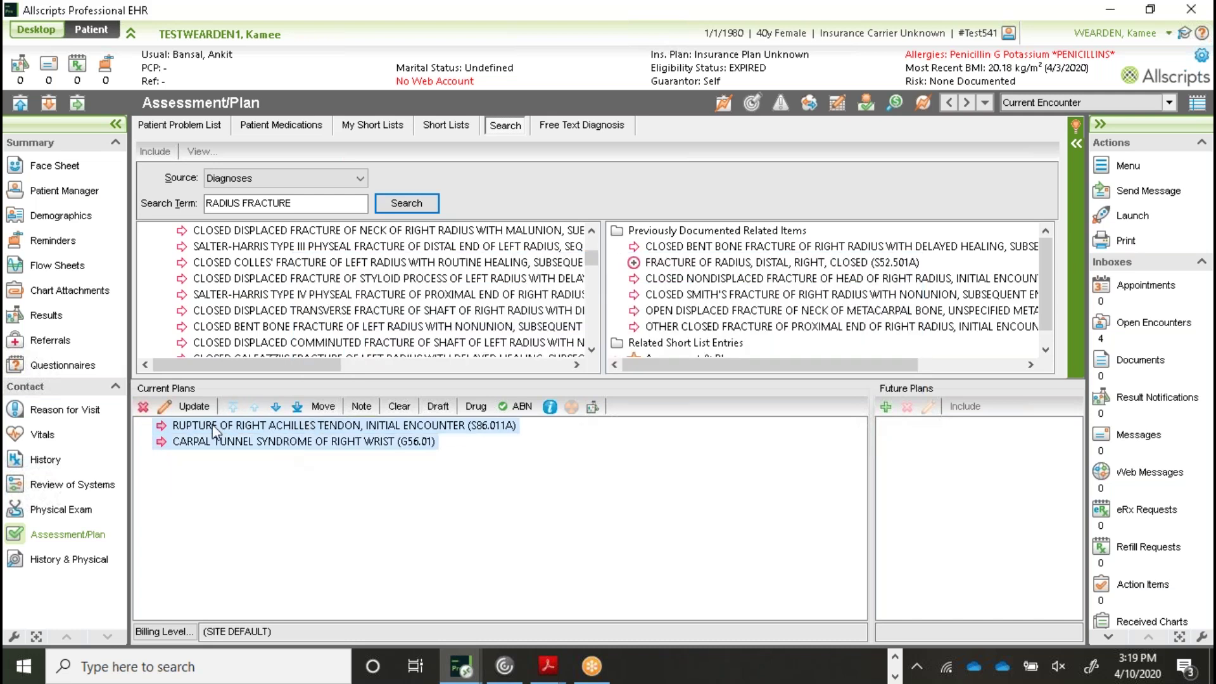
pyautogui.click(143, 407)
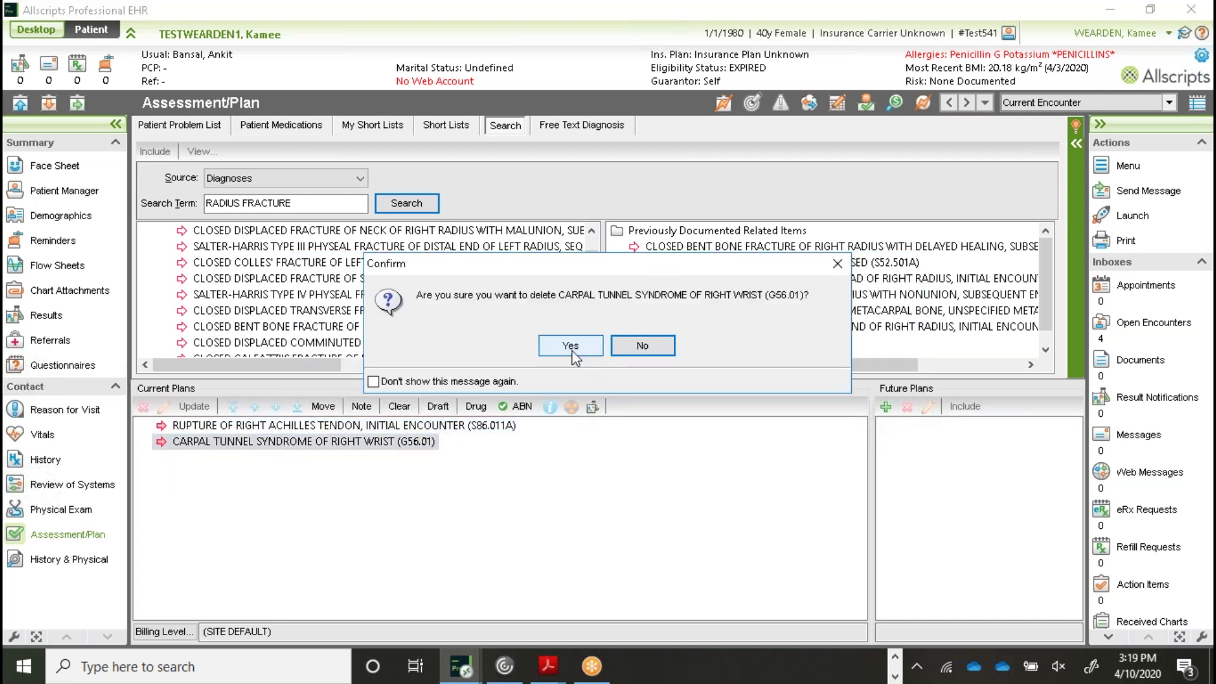
pyautogui.click(571, 347)
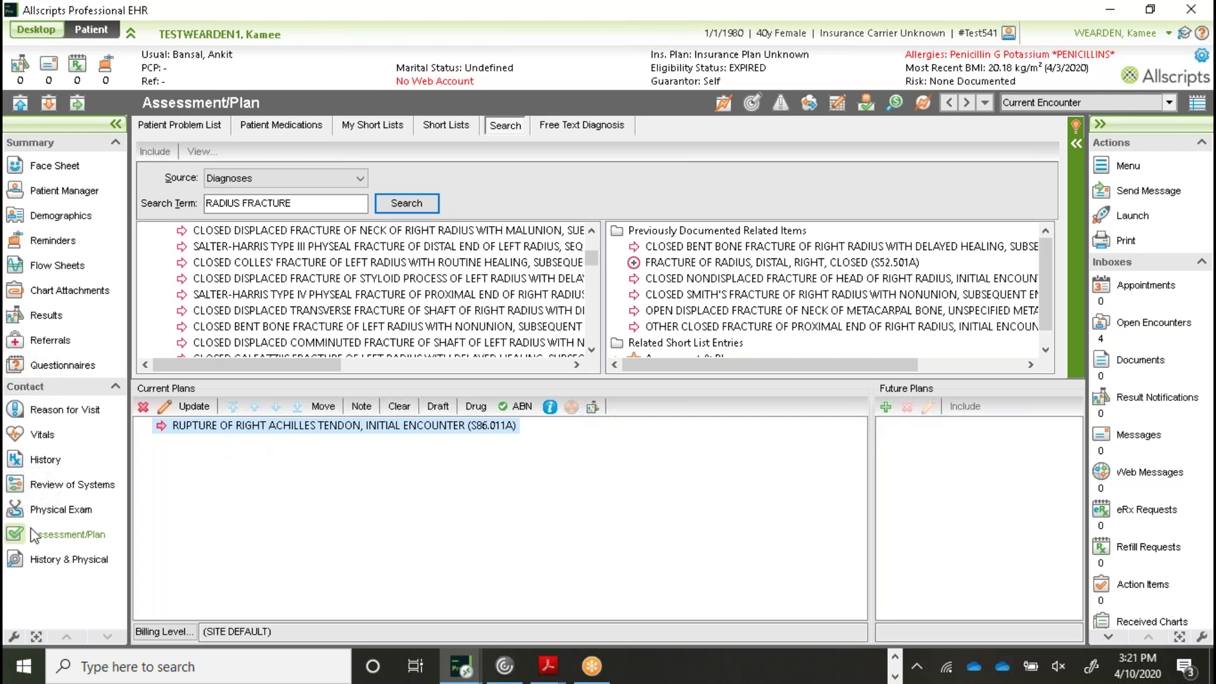
# In the History & Physical exam, record the left upper extremity inspection as Not Acrocyanotic
pyautogui.click(55, 560)
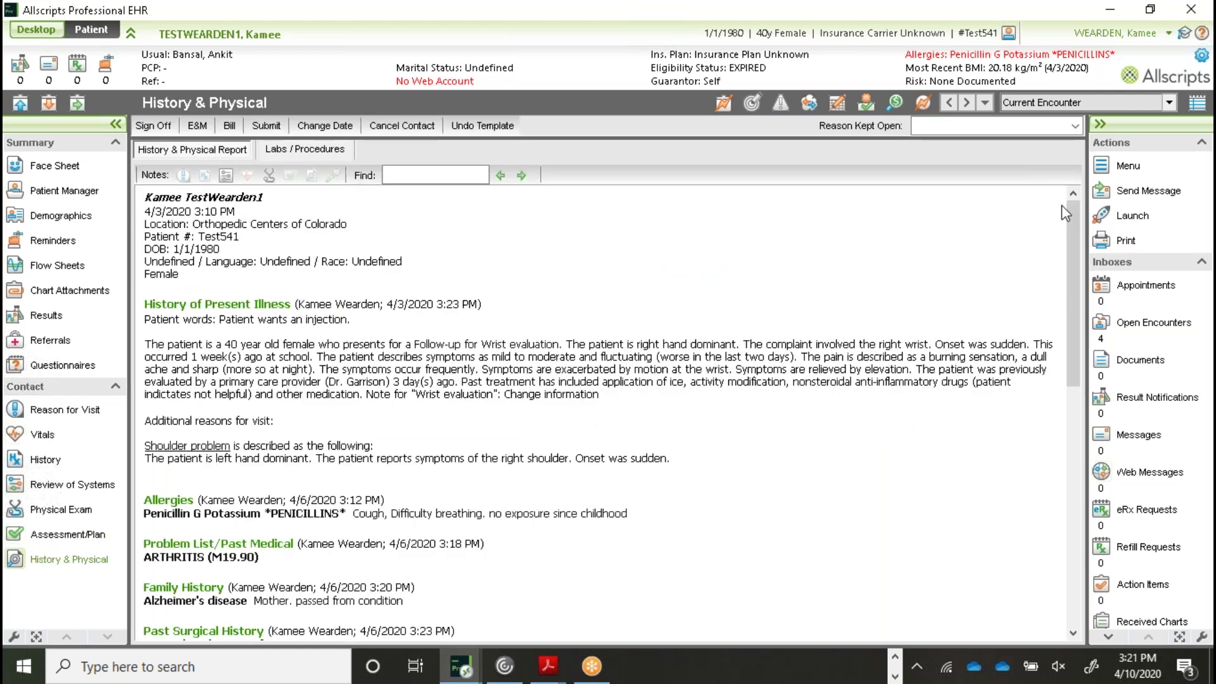
pyautogui.moveTo(1070, 268); pyautogui.dragTo(1066, 544)
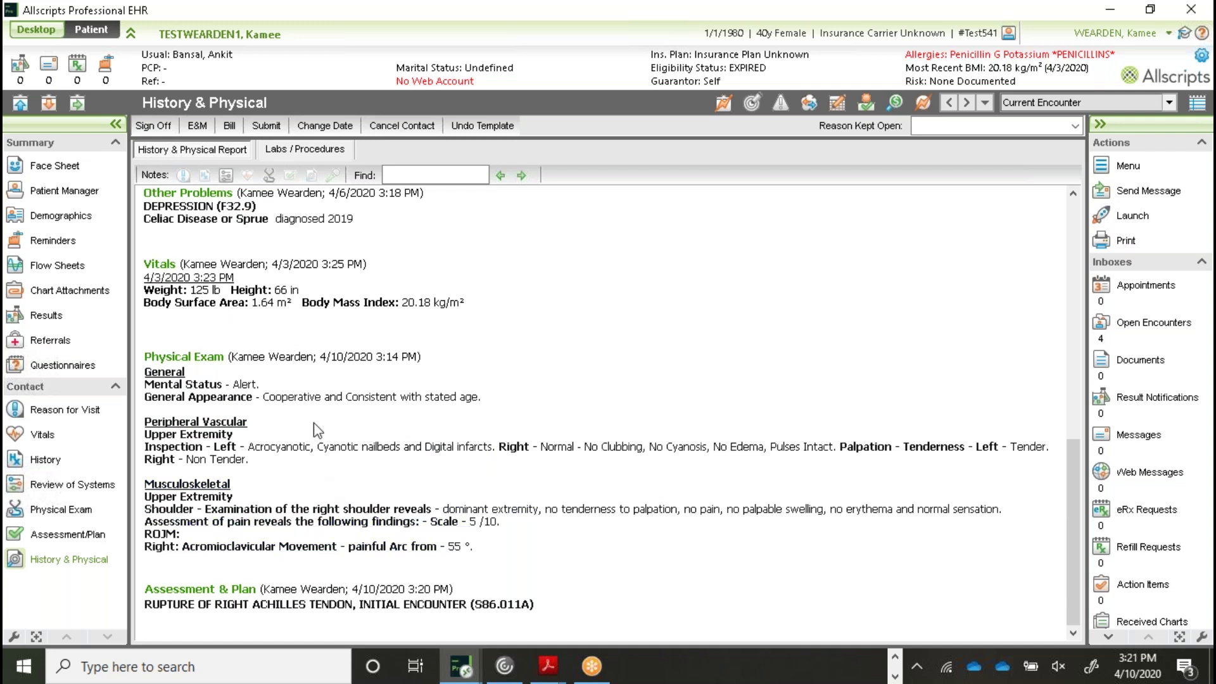
pyautogui.click(267, 448)
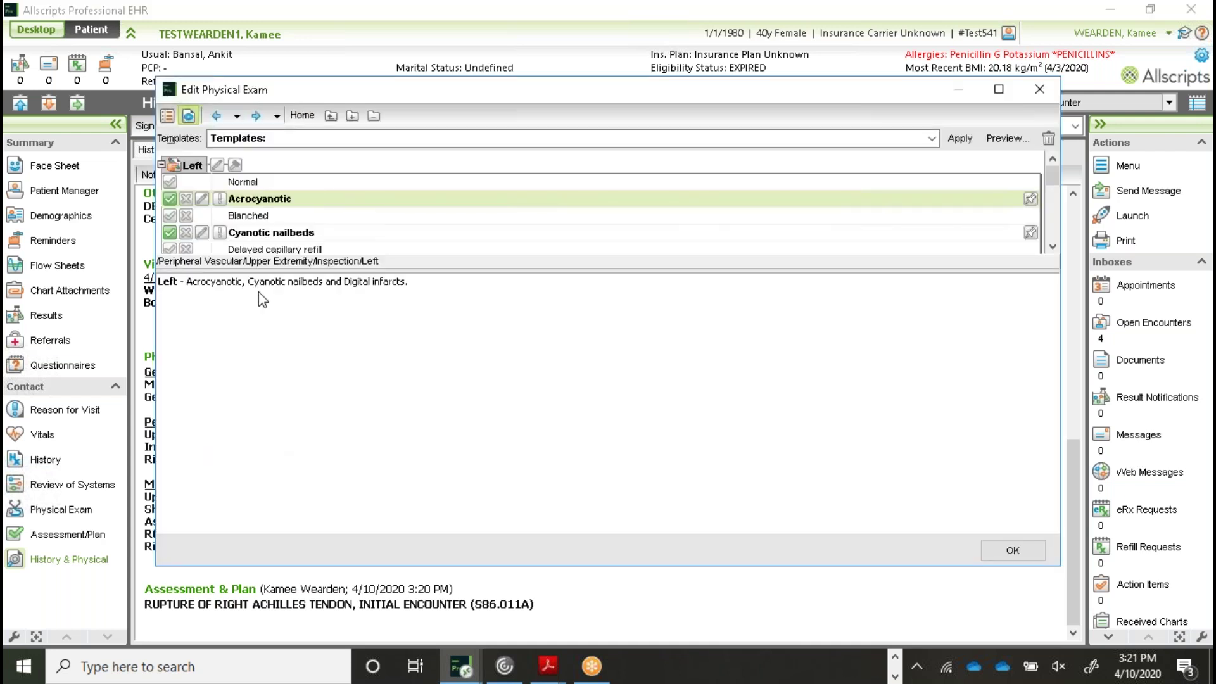
pyautogui.click(186, 199)
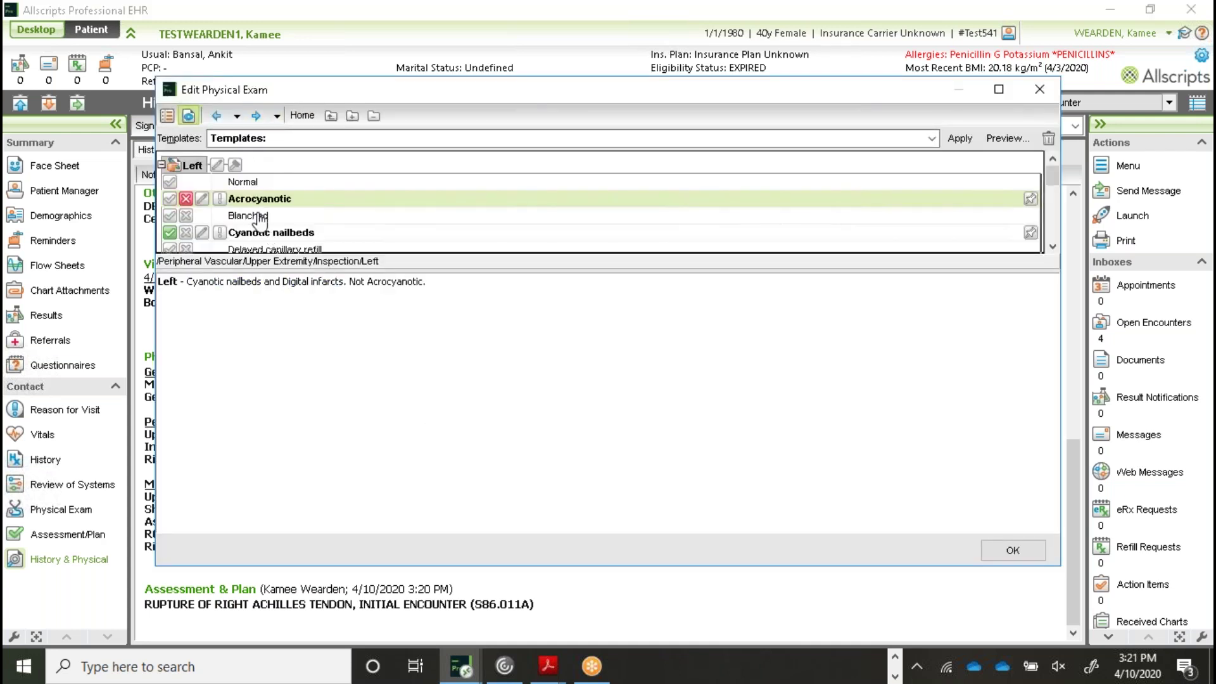
pyautogui.click(999, 552)
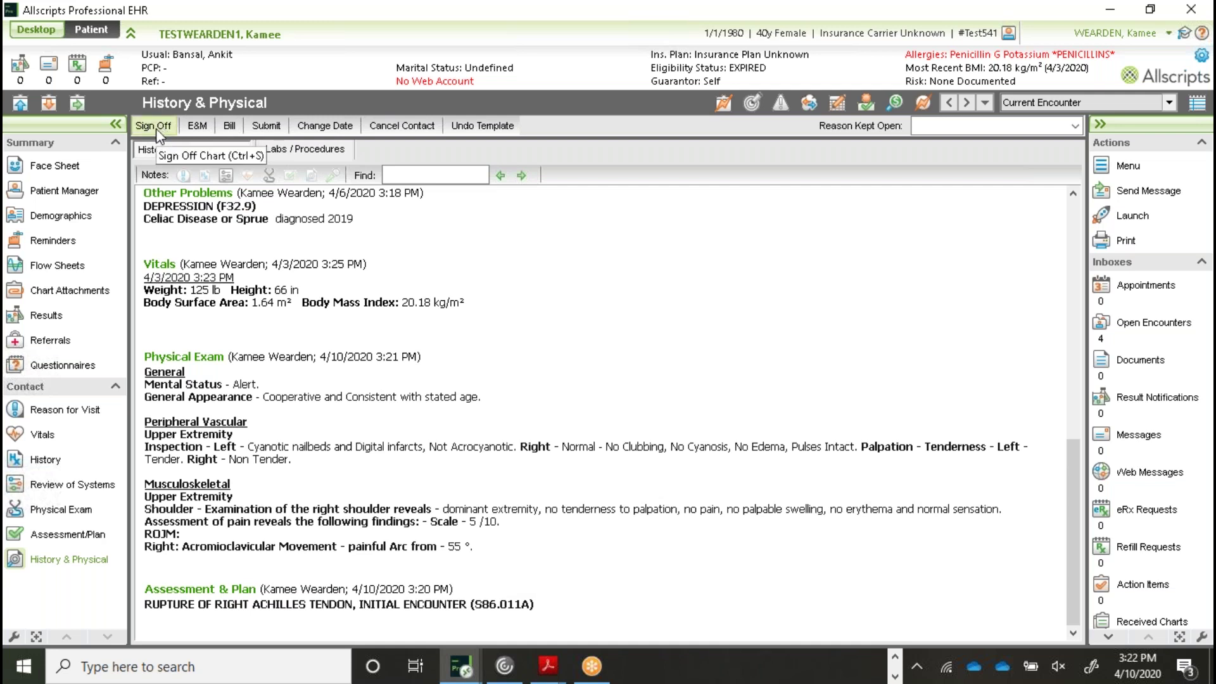
# Sign off the chart with billing level &ZERO (NO E&M CHARGE) and the Referral Thank You Letter unchecked
pyautogui.click(155, 126)
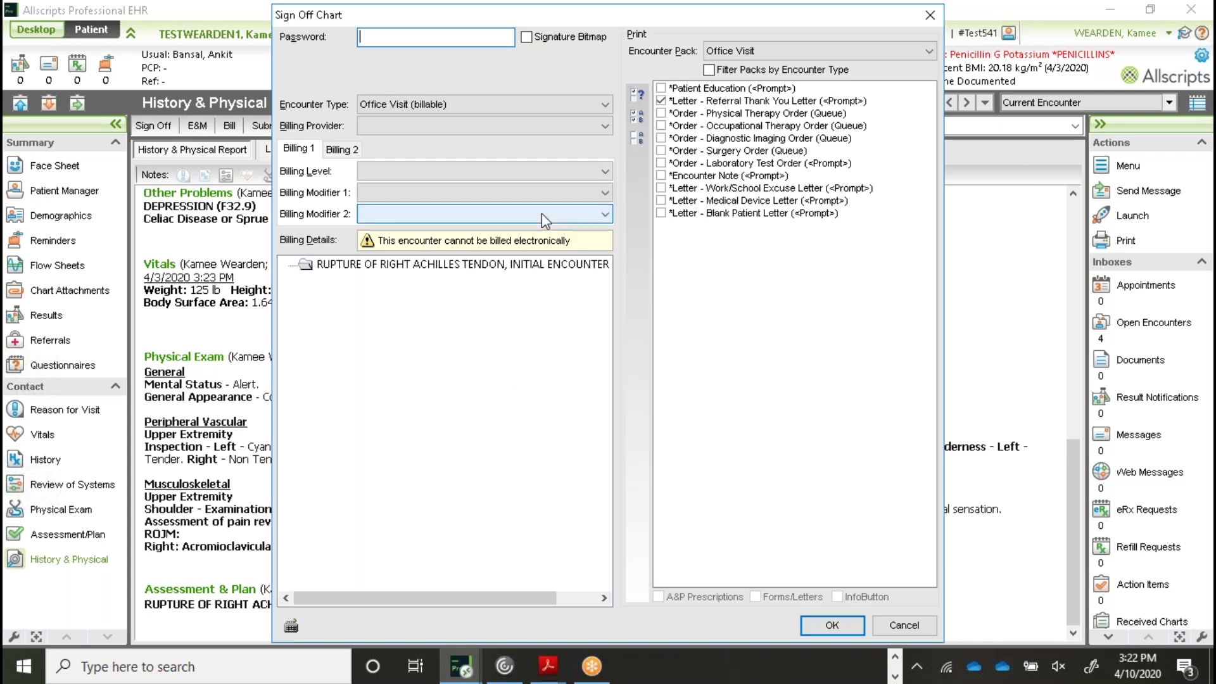
pyautogui.click(485, 172)
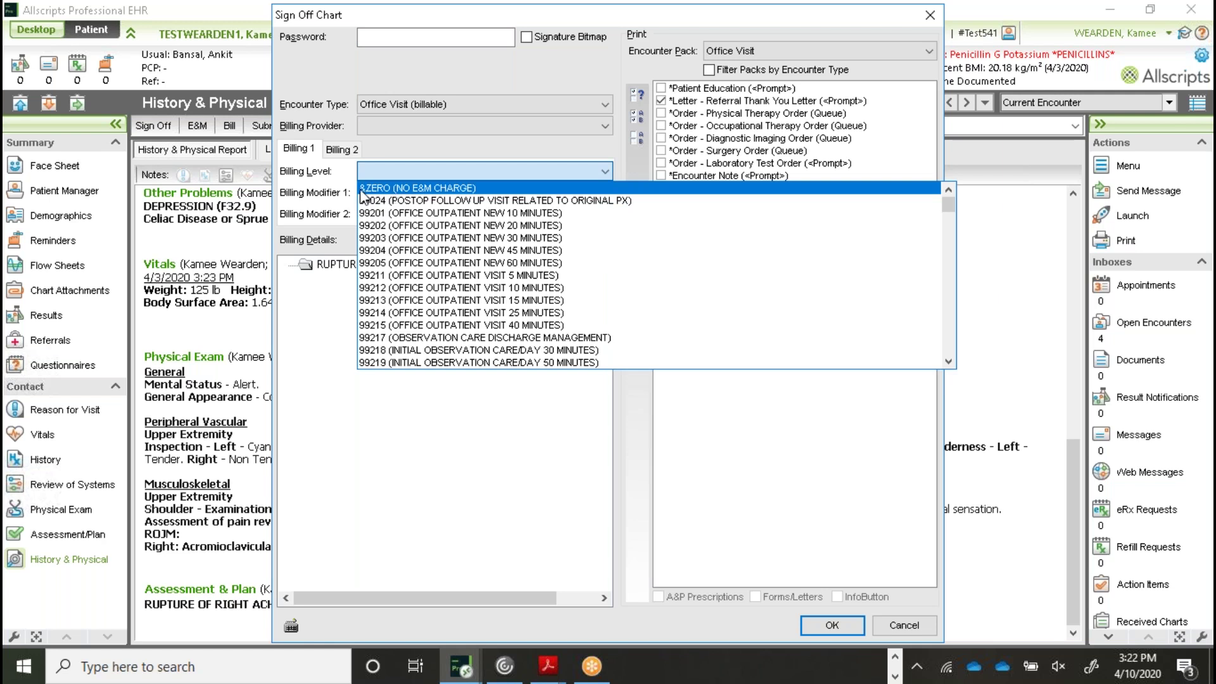
pyautogui.click(423, 191)
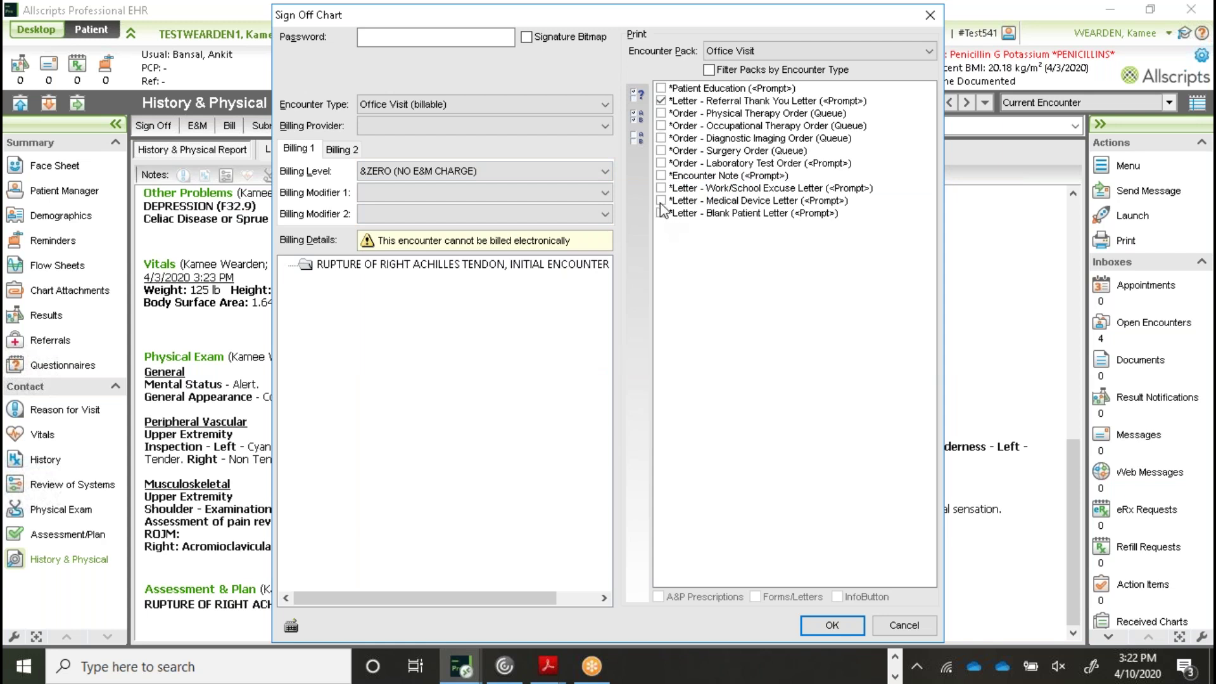
pyautogui.click(661, 101)
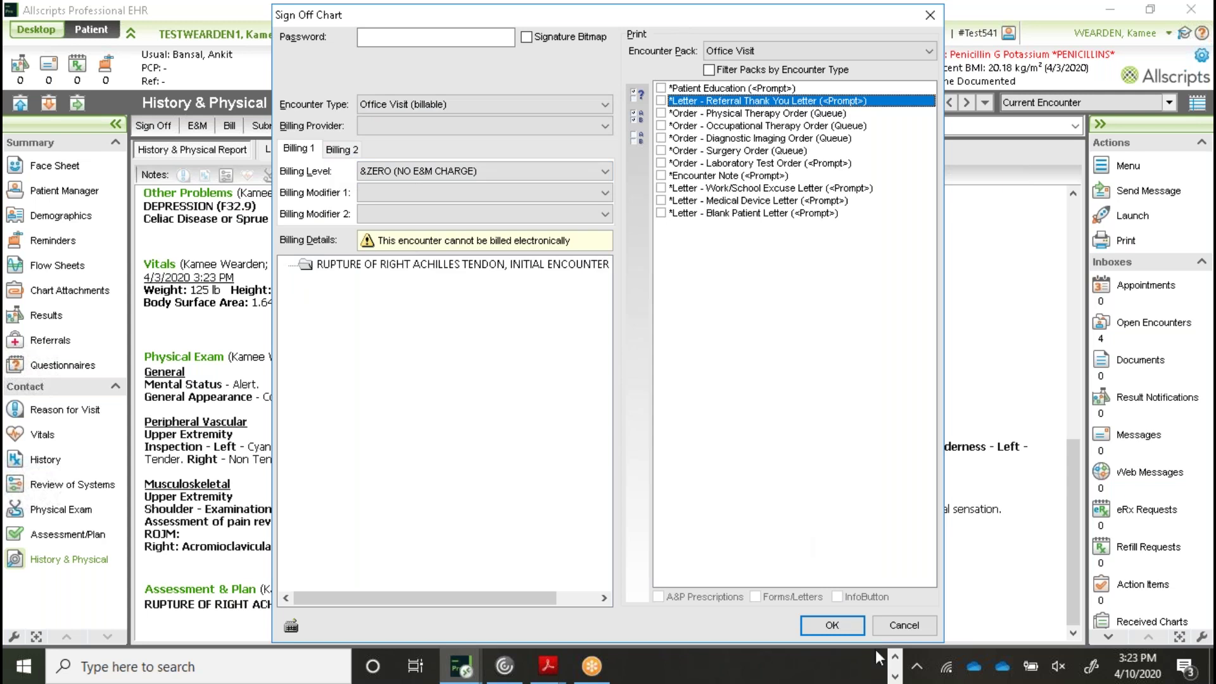
pyautogui.click(823, 626)
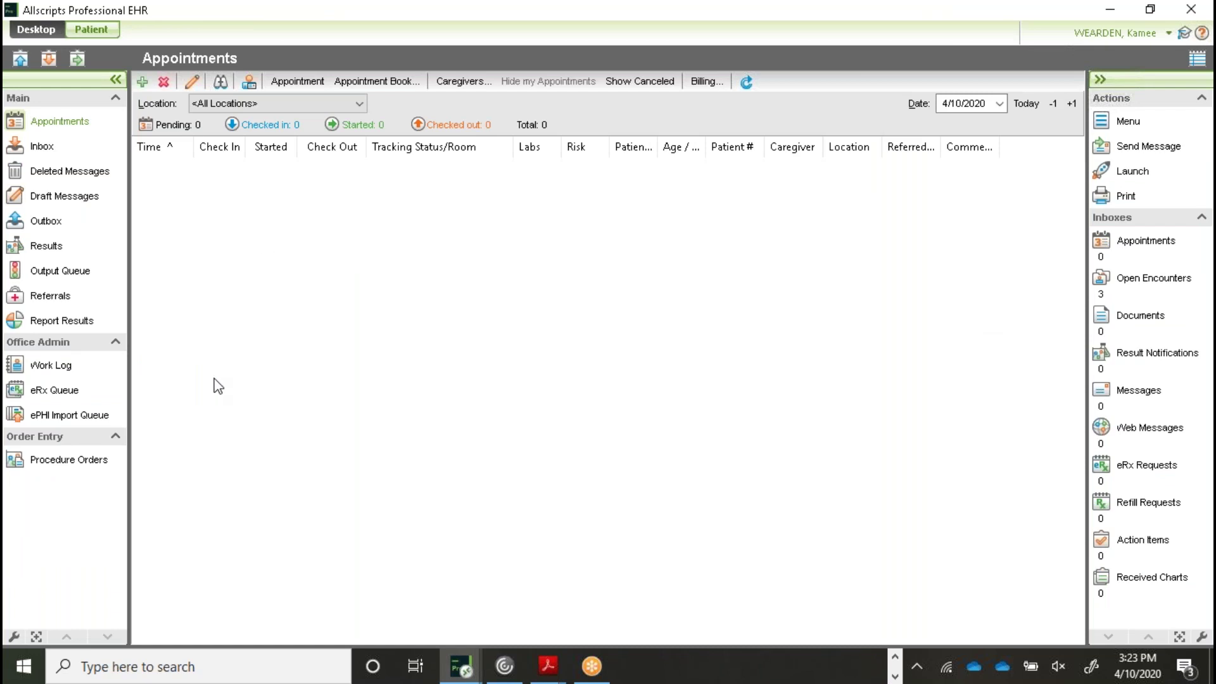
# Search training patients by partial last name and first name, open the match, and dismiss the encounter prompt
pyautogui.click(21, 63)
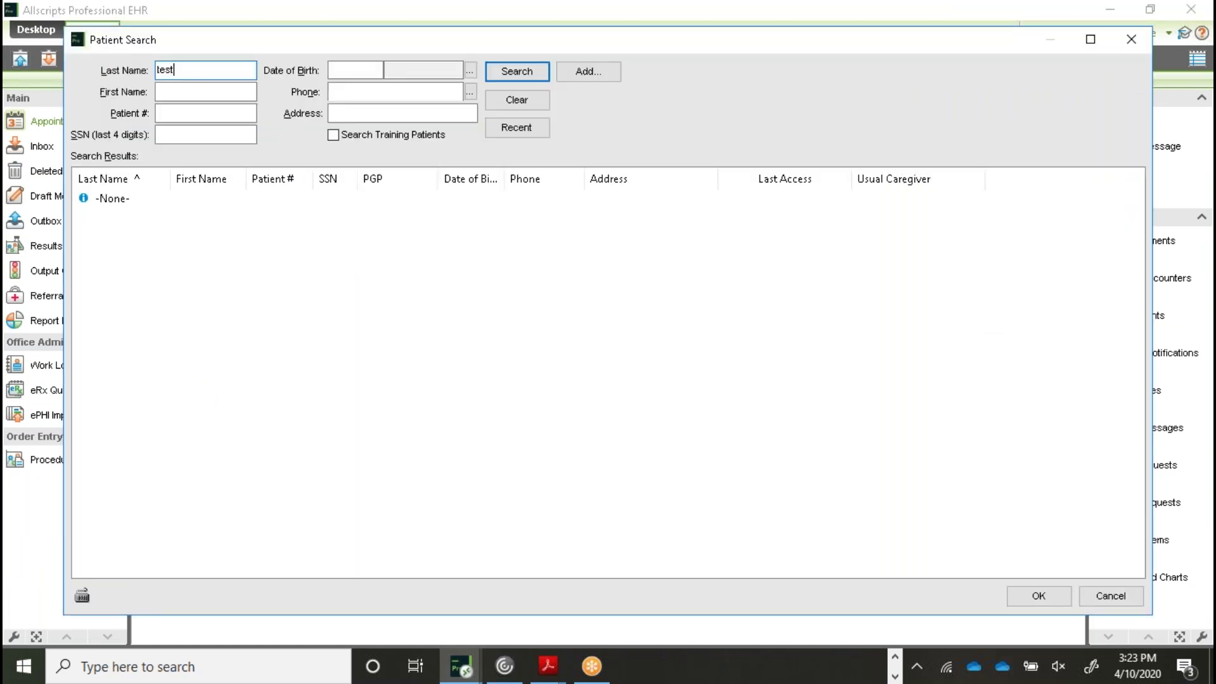
pyautogui.write('d')
pyautogui.press('Tab')
pyautogui.write('kamee')
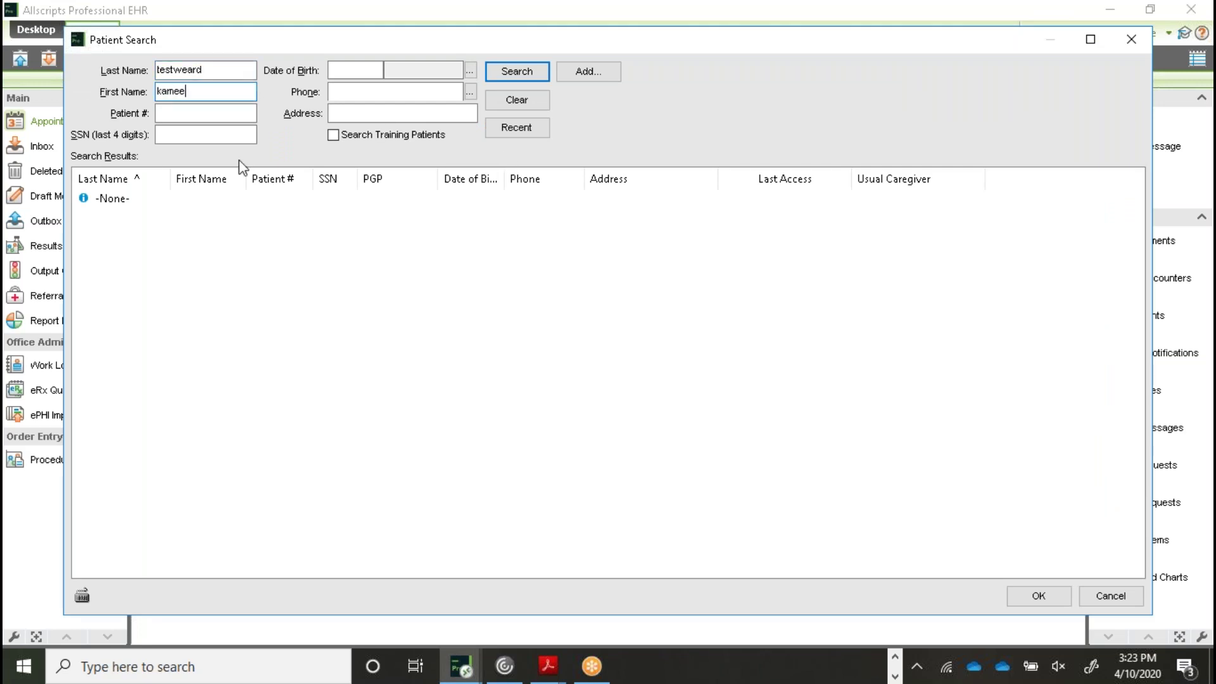
pyautogui.click(333, 134)
pyautogui.click(506, 73)
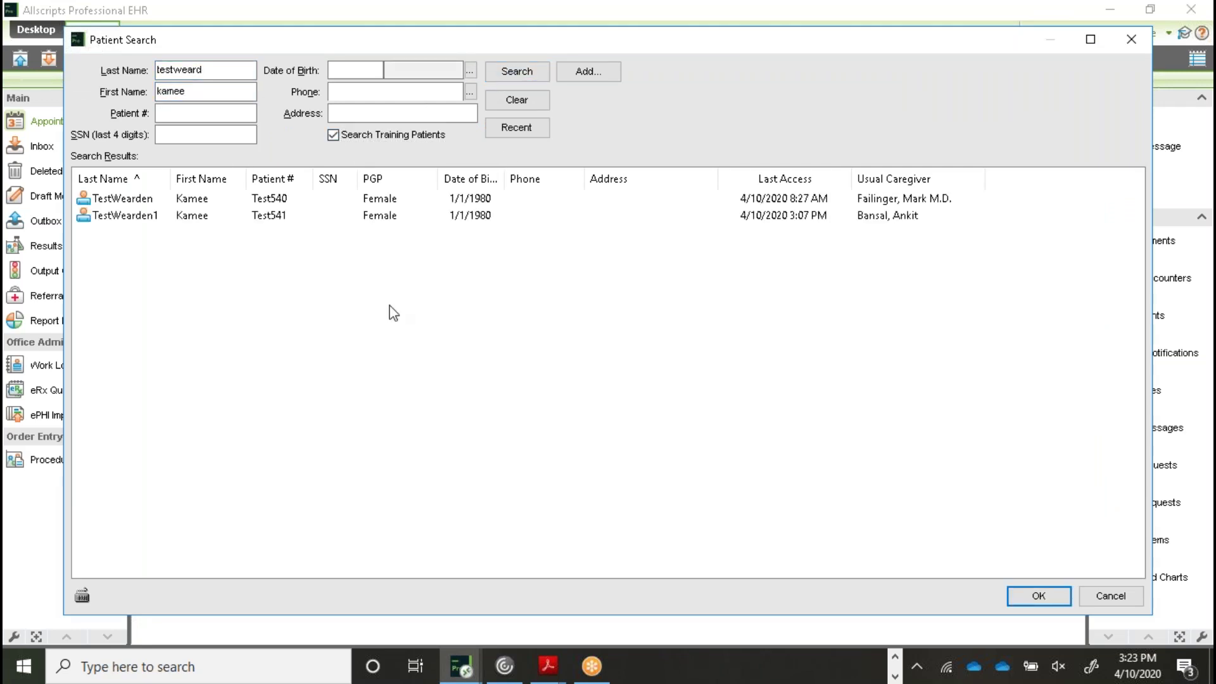
pyautogui.doubleClick(133, 215)
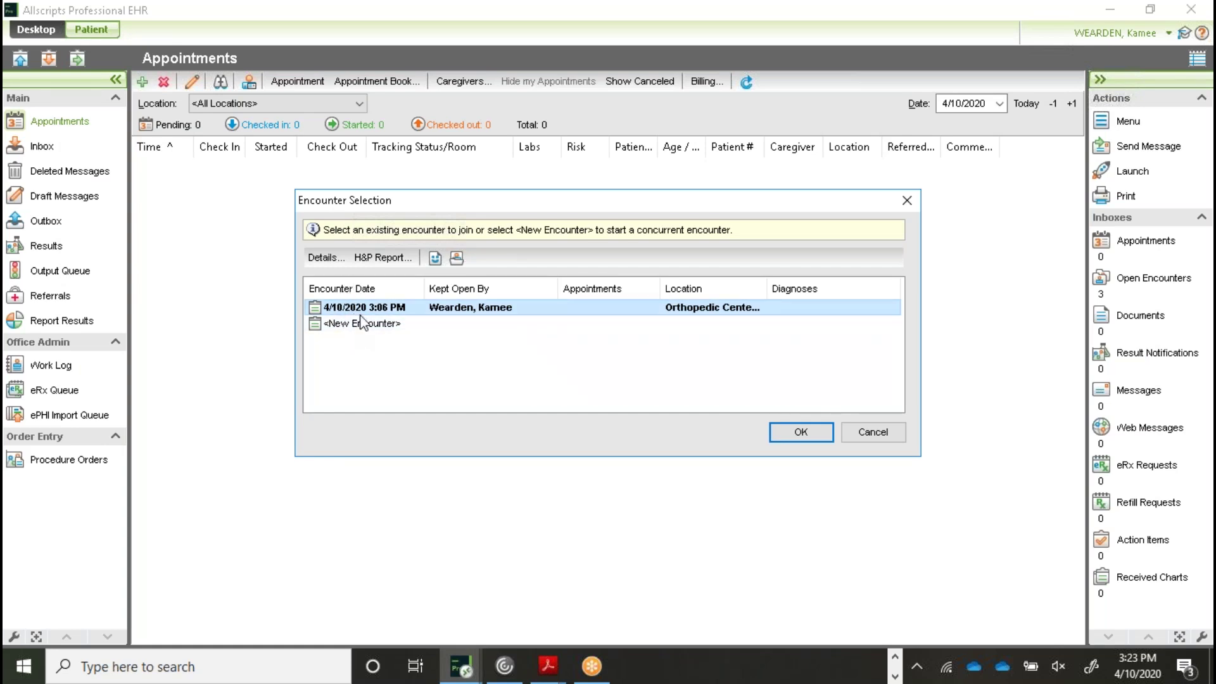
pyautogui.click(897, 441)
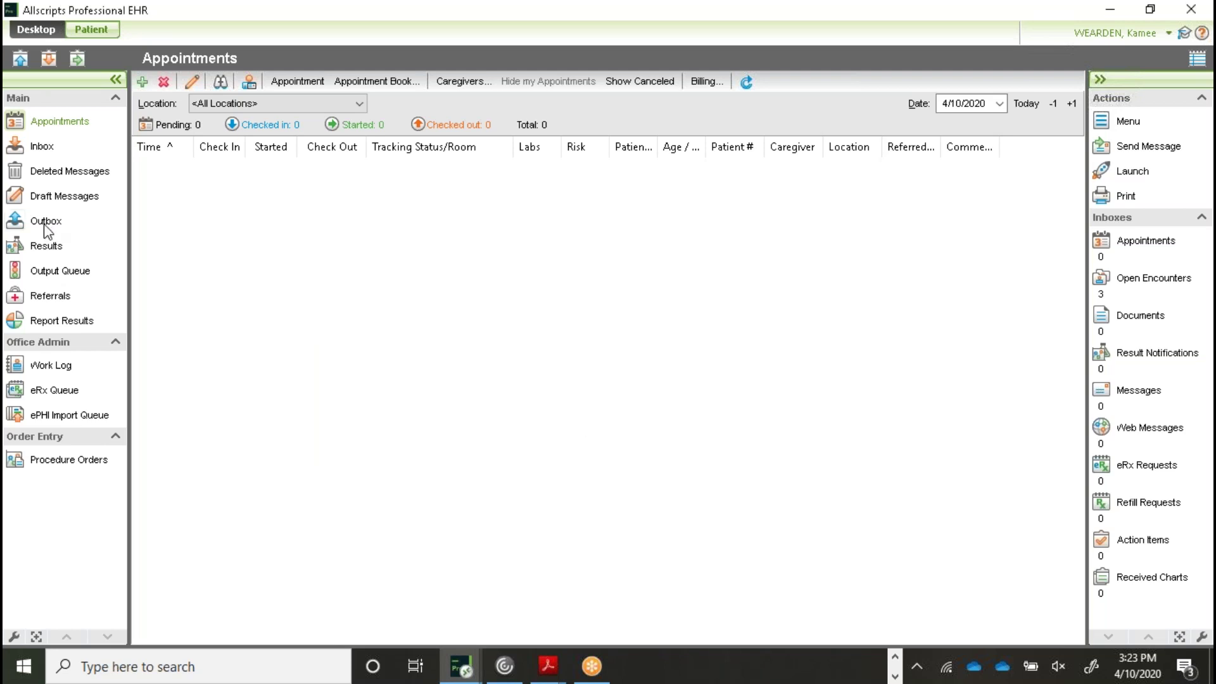
# Search training patients again with the fuller last name, open the patient, and start a new encounter
pyautogui.click(95, 32)
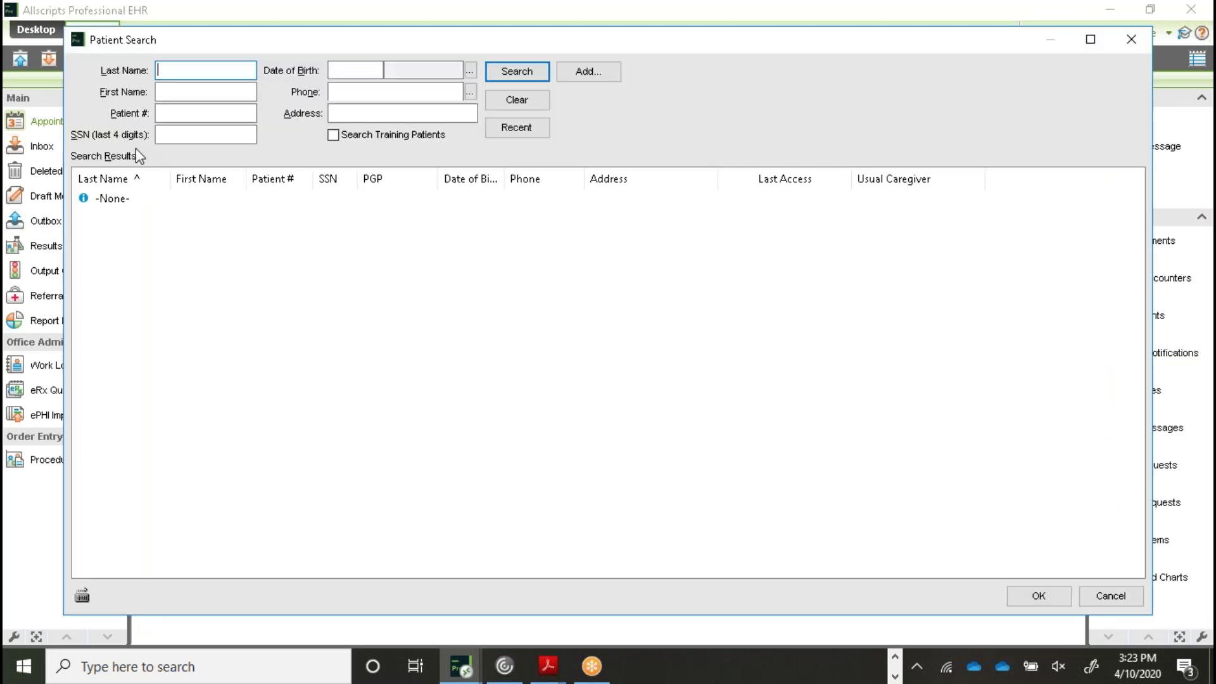
pyautogui.write('testweard')
pyautogui.press('Tab')
pyautogui.write('kamee')
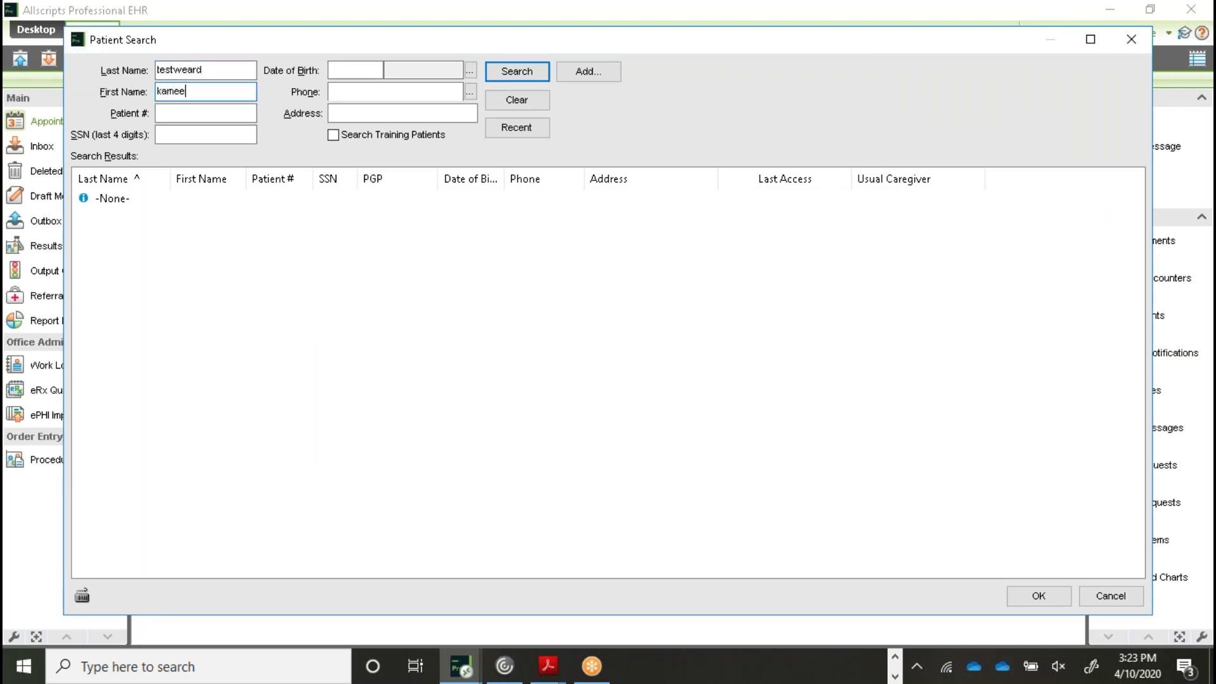
pyautogui.click(366, 135)
pyautogui.click(534, 72)
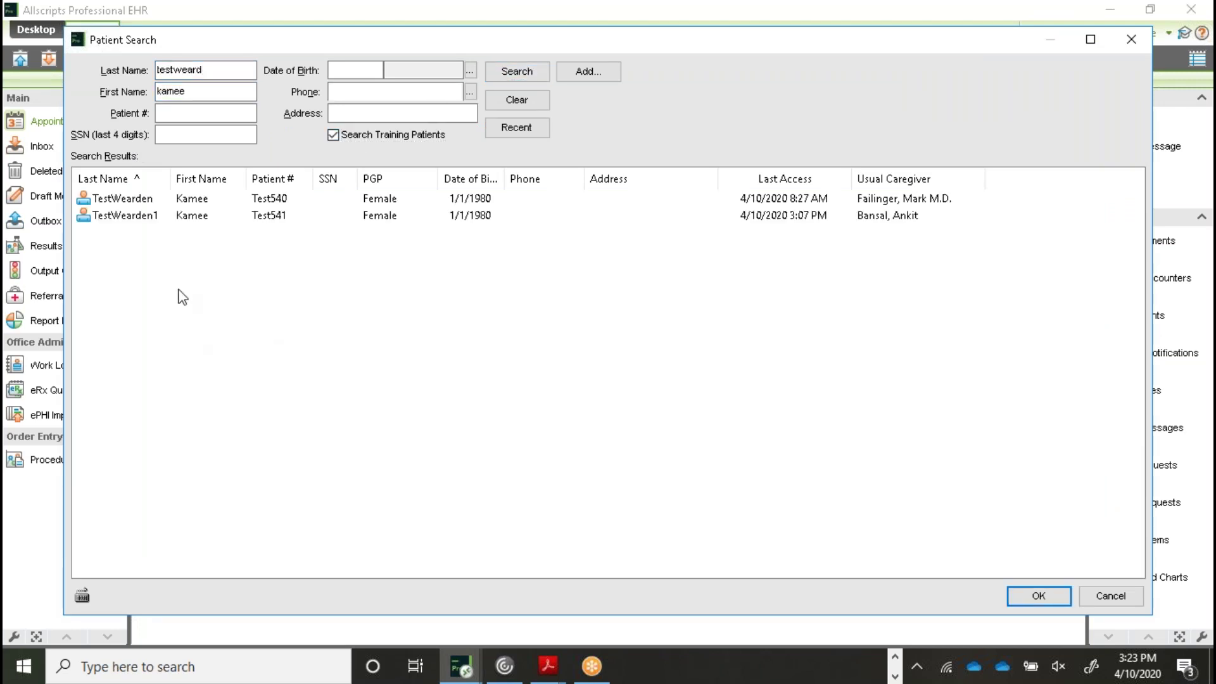
pyautogui.doubleClick(193, 215)
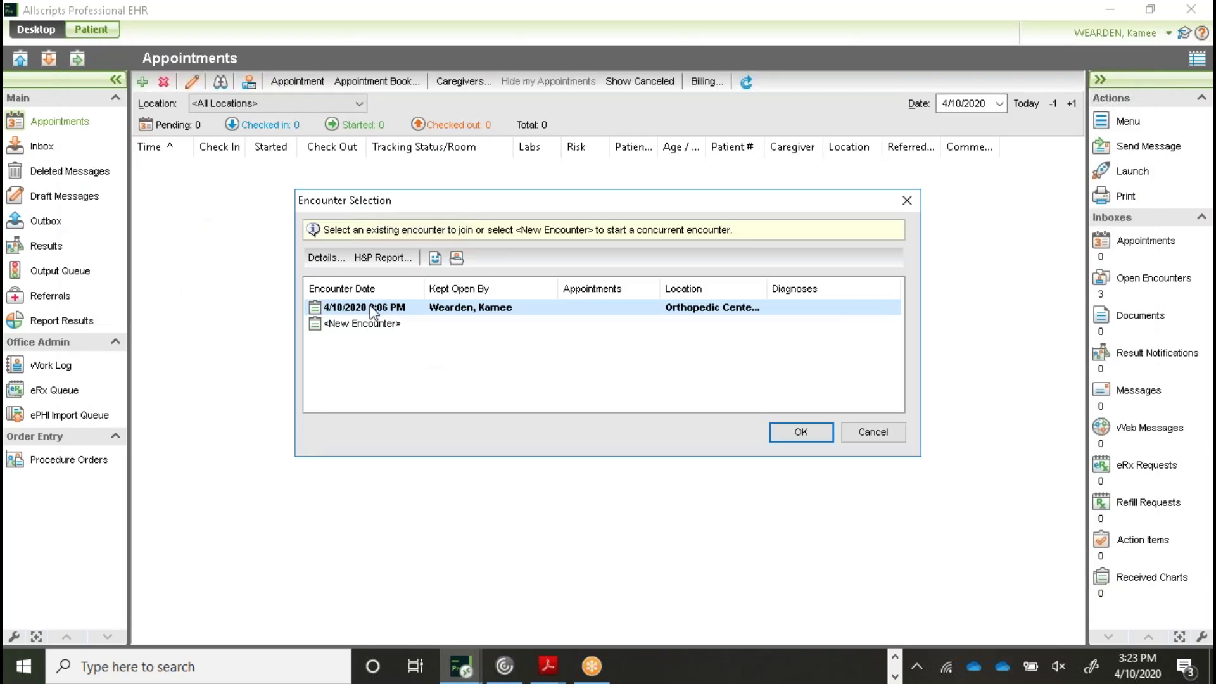
pyautogui.click(380, 324)
pyautogui.click(801, 433)
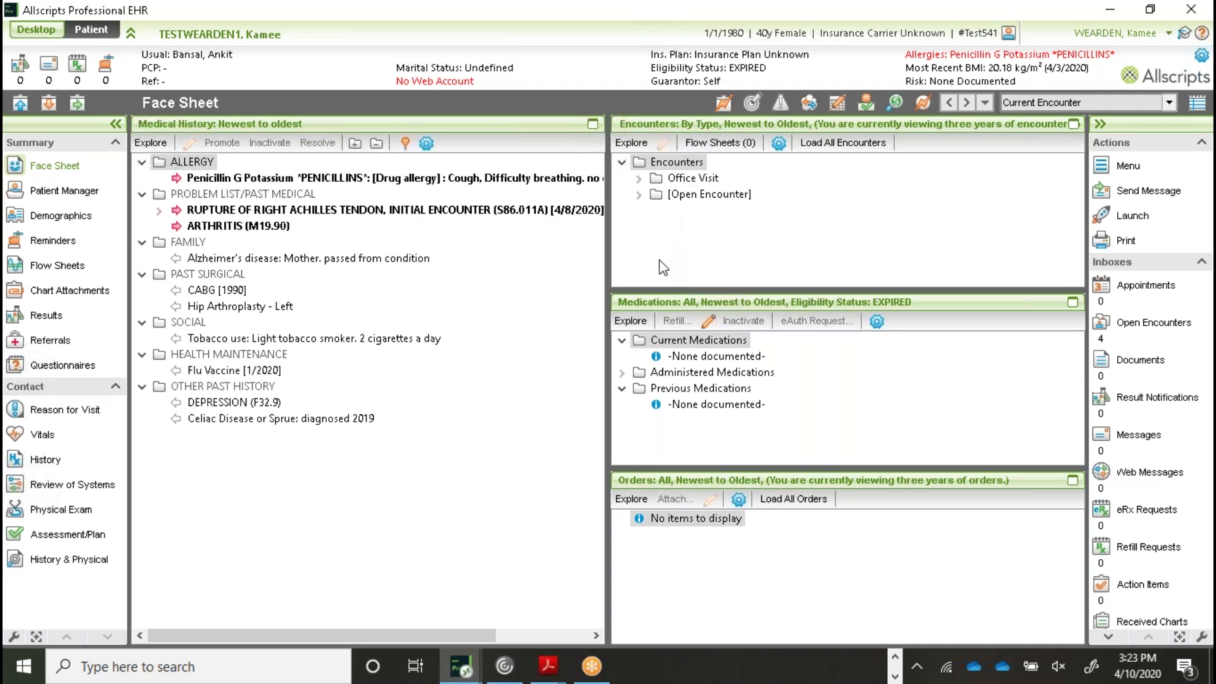
# Open the 4/3/2020 Office Visit from the Face Sheet encounters, scroll through its report, and close it
pyautogui.click(639, 179)
pyautogui.click(719, 197)
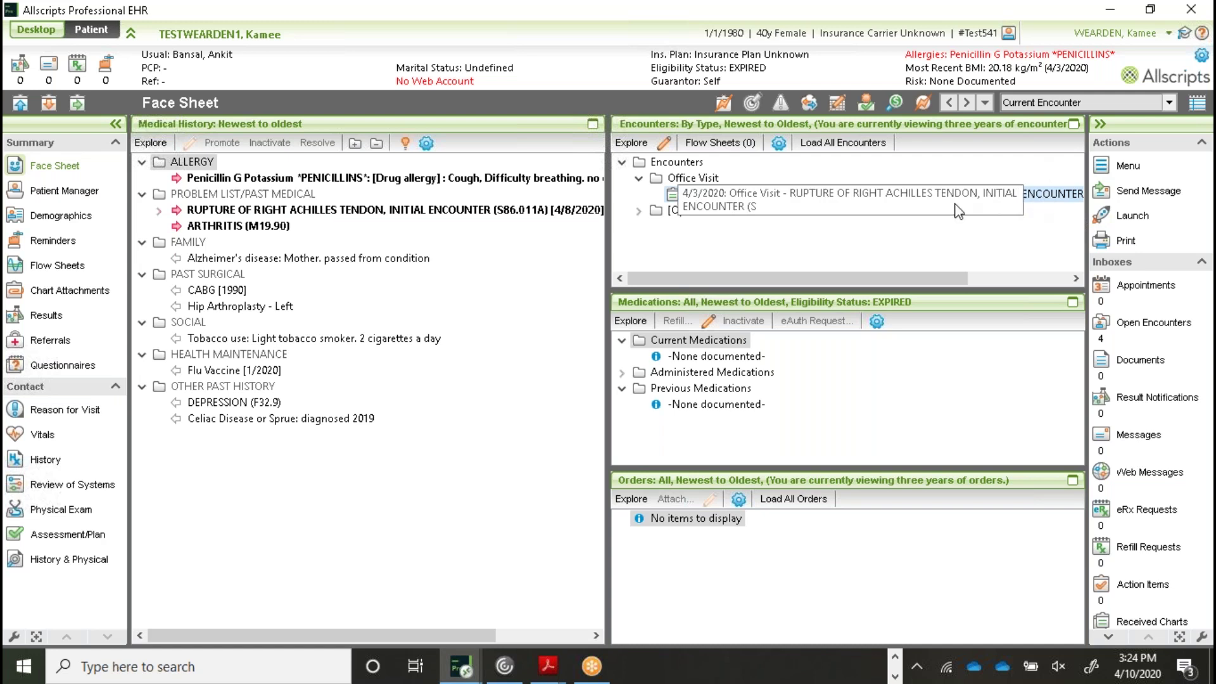
pyautogui.doubleClick(616, 202)
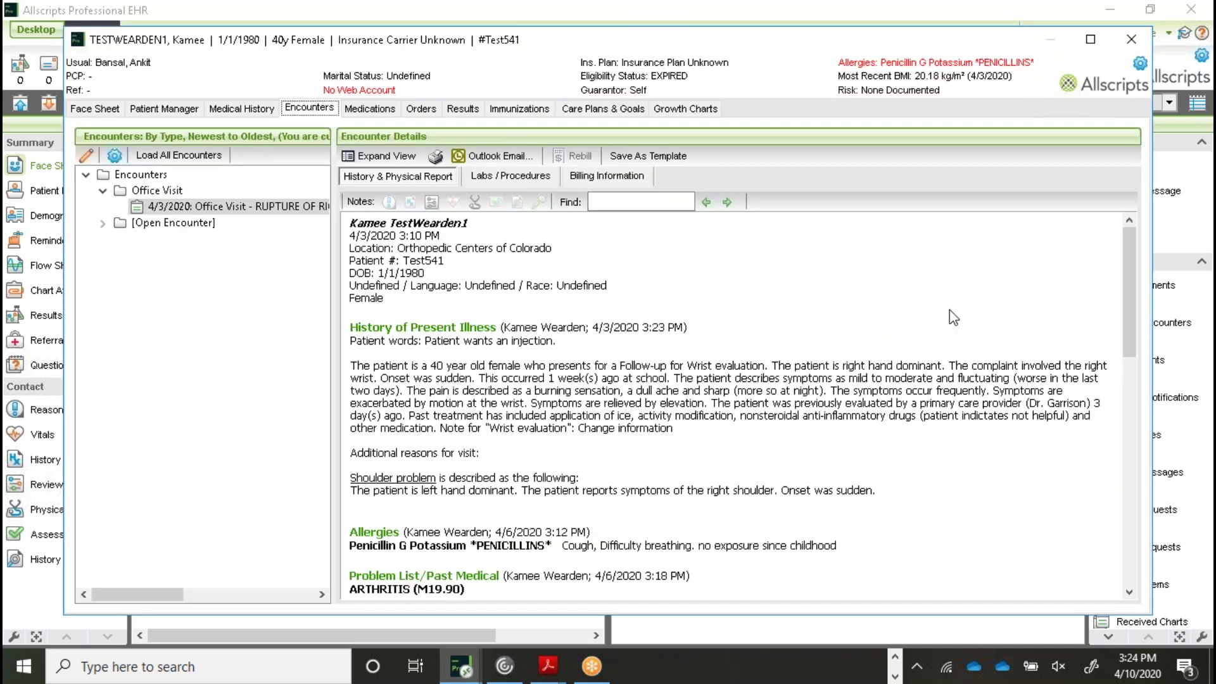
pyautogui.scroll(-10, 949, 310)
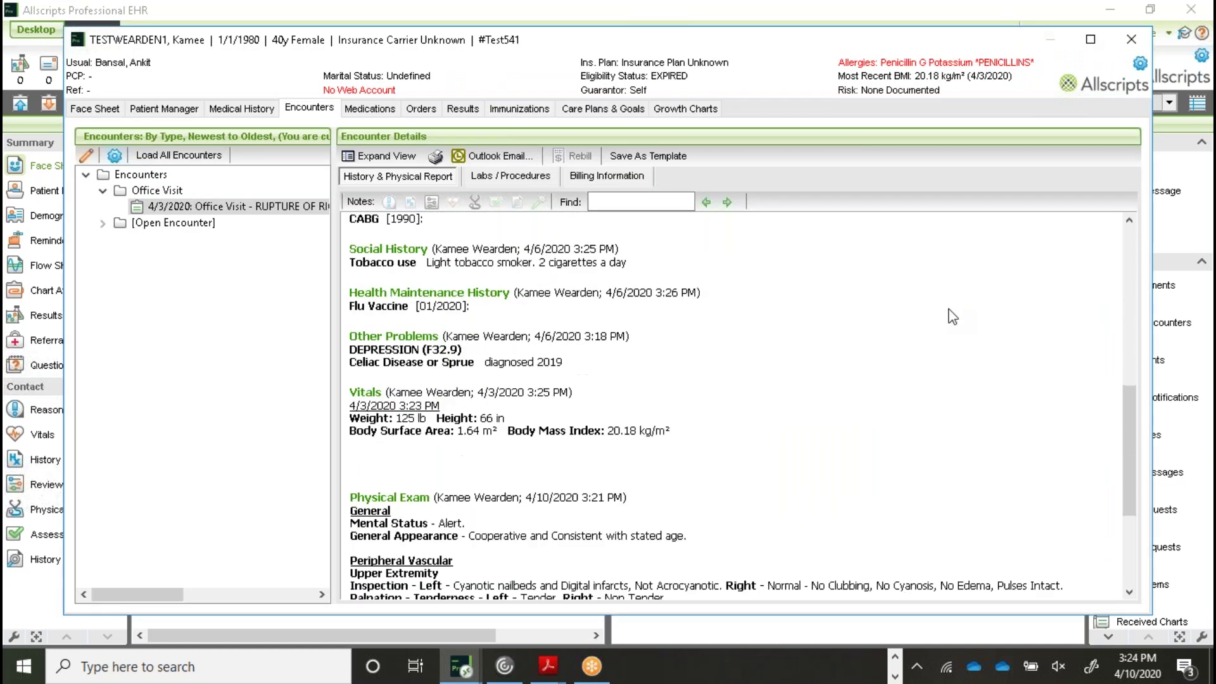
pyautogui.scroll(-3, 953, 316)
pyautogui.scroll(6, 948, 321)
pyautogui.scroll(3, 949, 321)
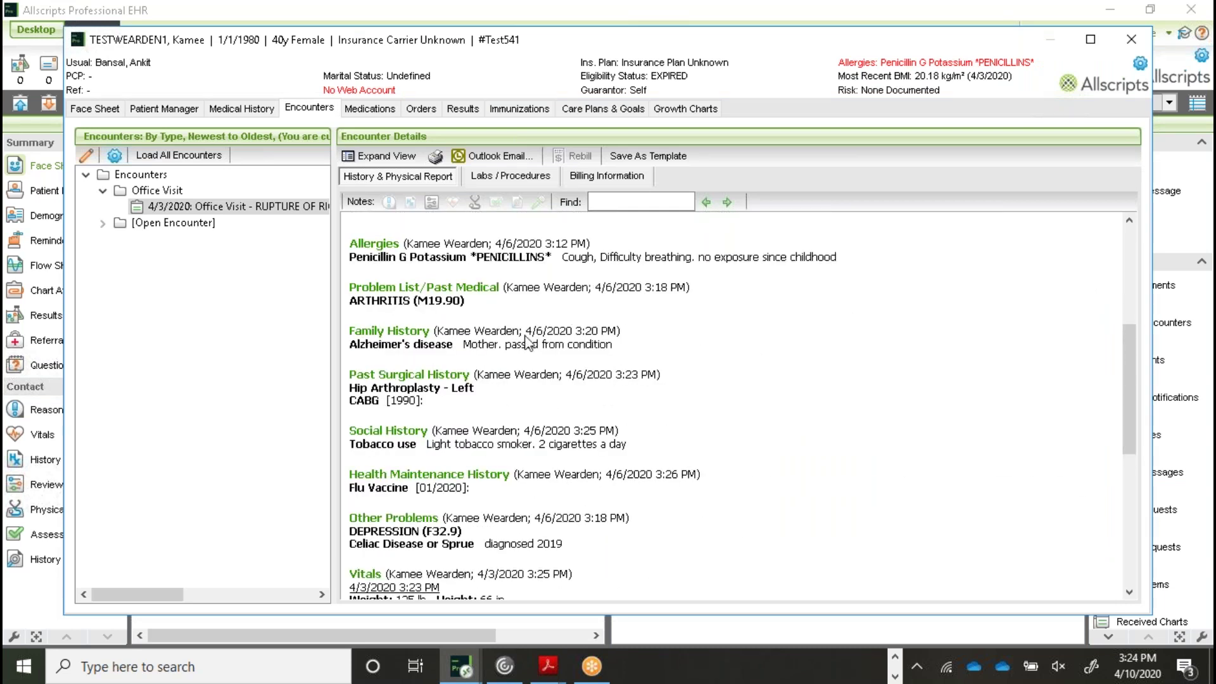
pyautogui.click(1131, 39)
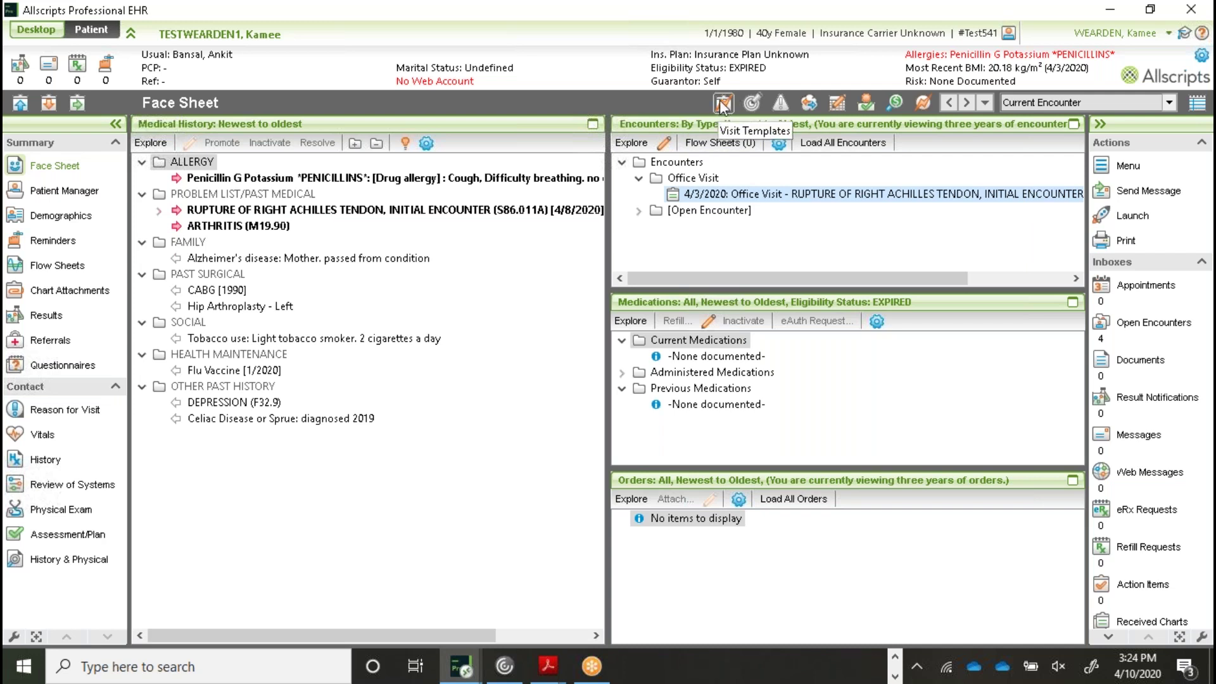
# Show Visit Templates and load the 4/3/2020 Office Visit encounter as the template preview
pyautogui.click(728, 108)
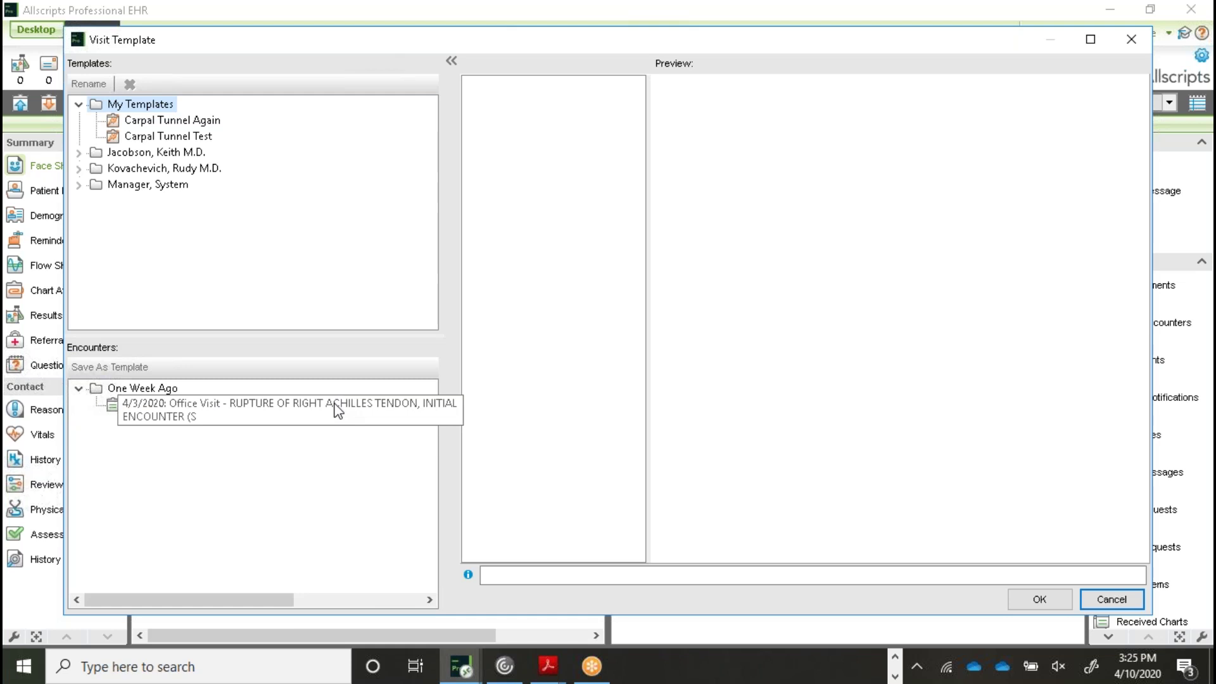
pyautogui.click(338, 410)
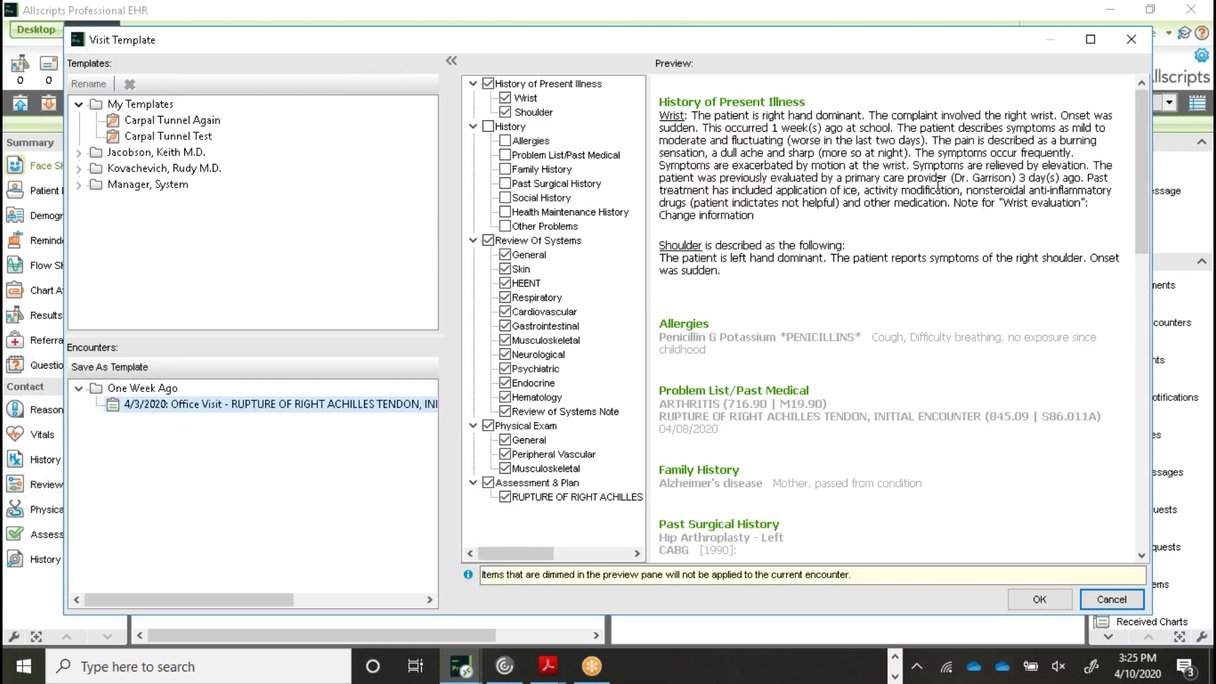
pyautogui.moveTo(1146, 125)
pyautogui.mouseDown()
pyautogui.moveTo(1149, 425)
pyautogui.moveTo(1145, 108)
pyautogui.mouseUp()
# Uncheck History of Present Illness and Assessment & Plan in the template preview, then cancel without applying
pyautogui.click(487, 84)
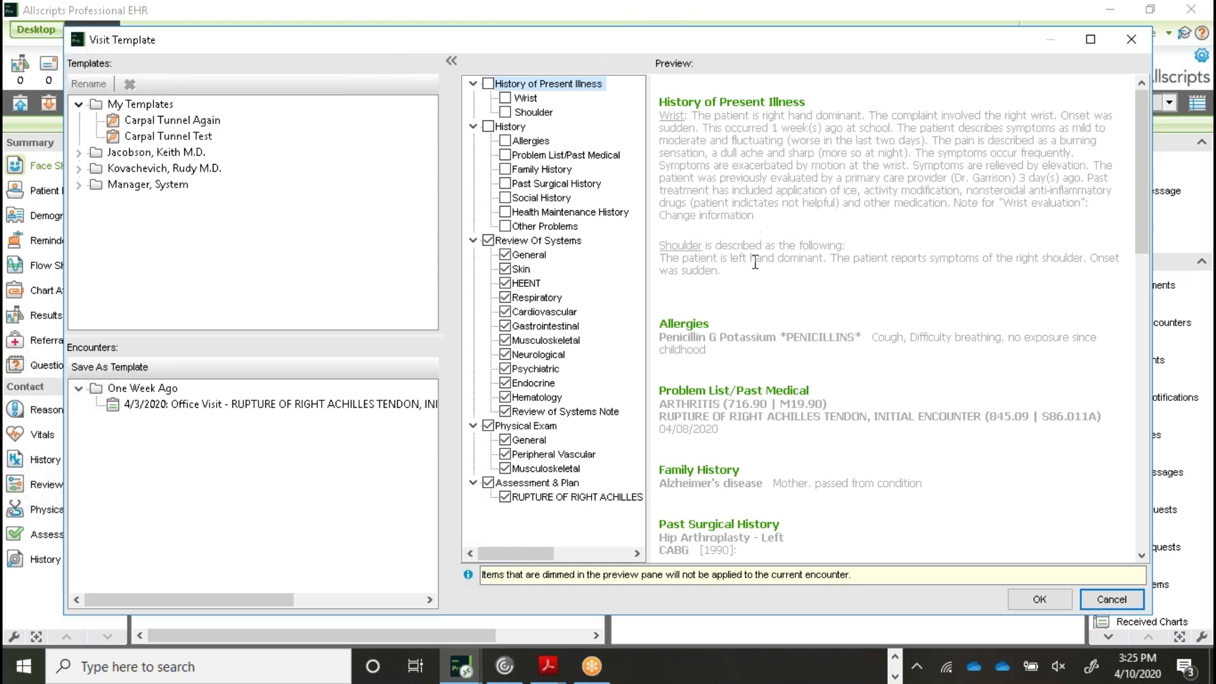
pyautogui.moveTo(1143, 107); pyautogui.dragTo(1151, 330)
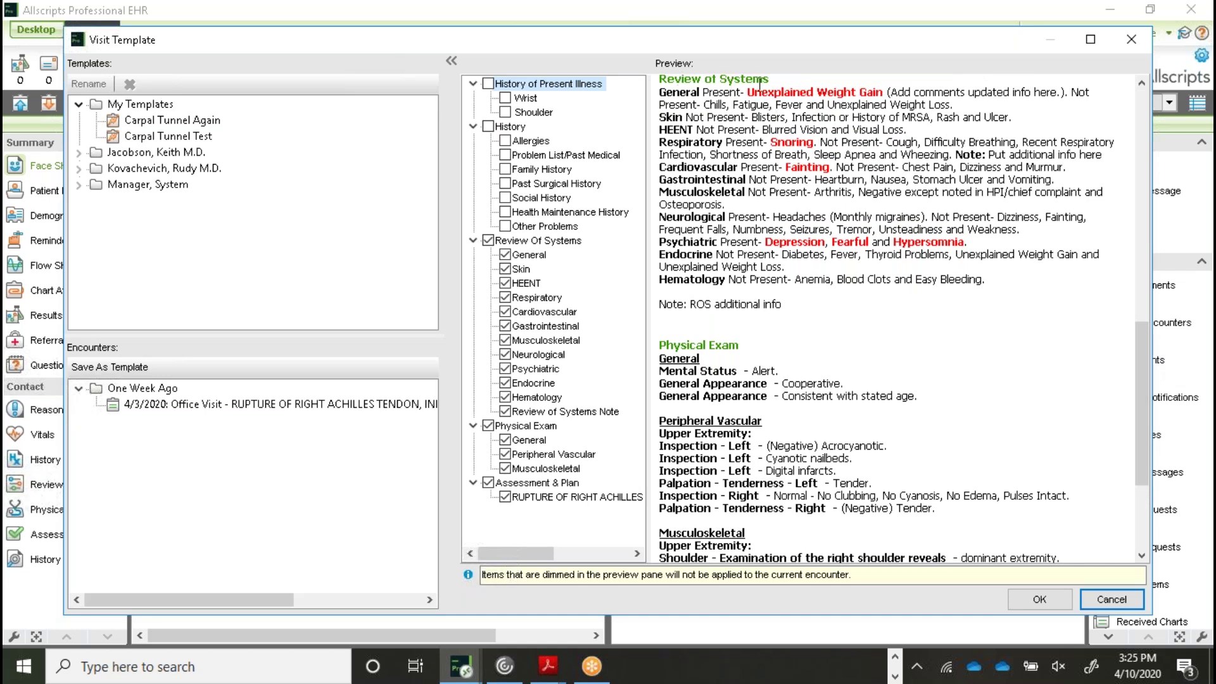
pyautogui.scroll(8, 1122, 232)
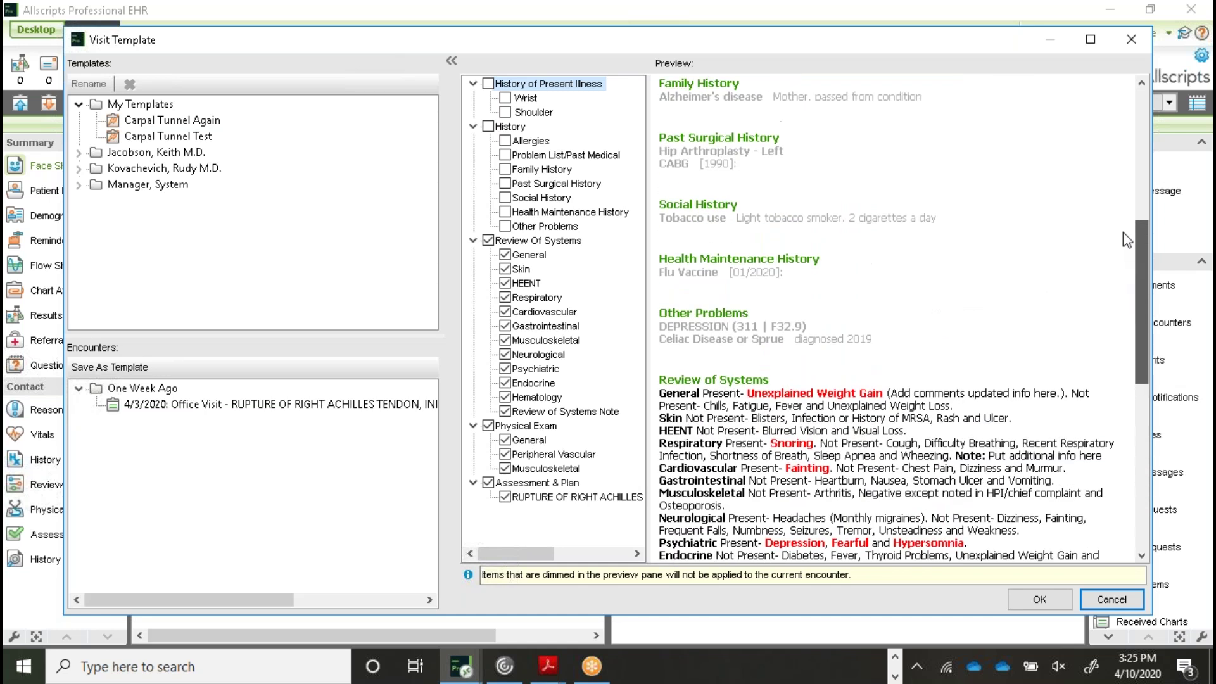
pyautogui.moveTo(1143, 226); pyautogui.dragTo(1165, 338)
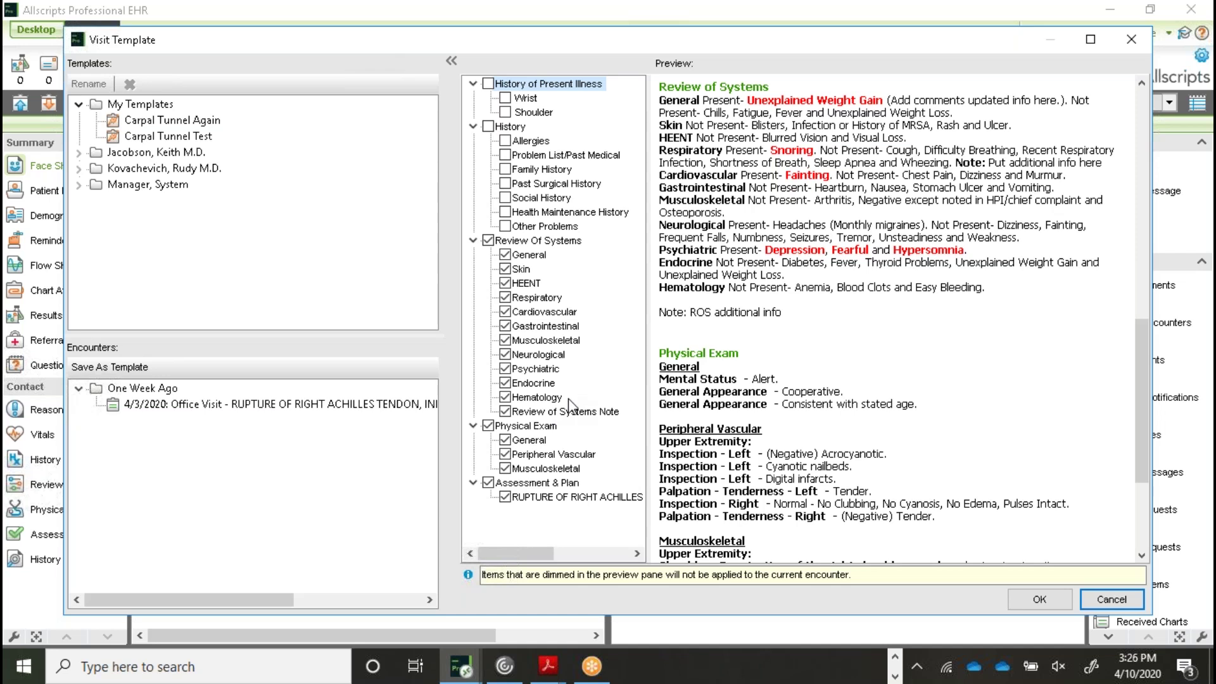
pyautogui.click(487, 483)
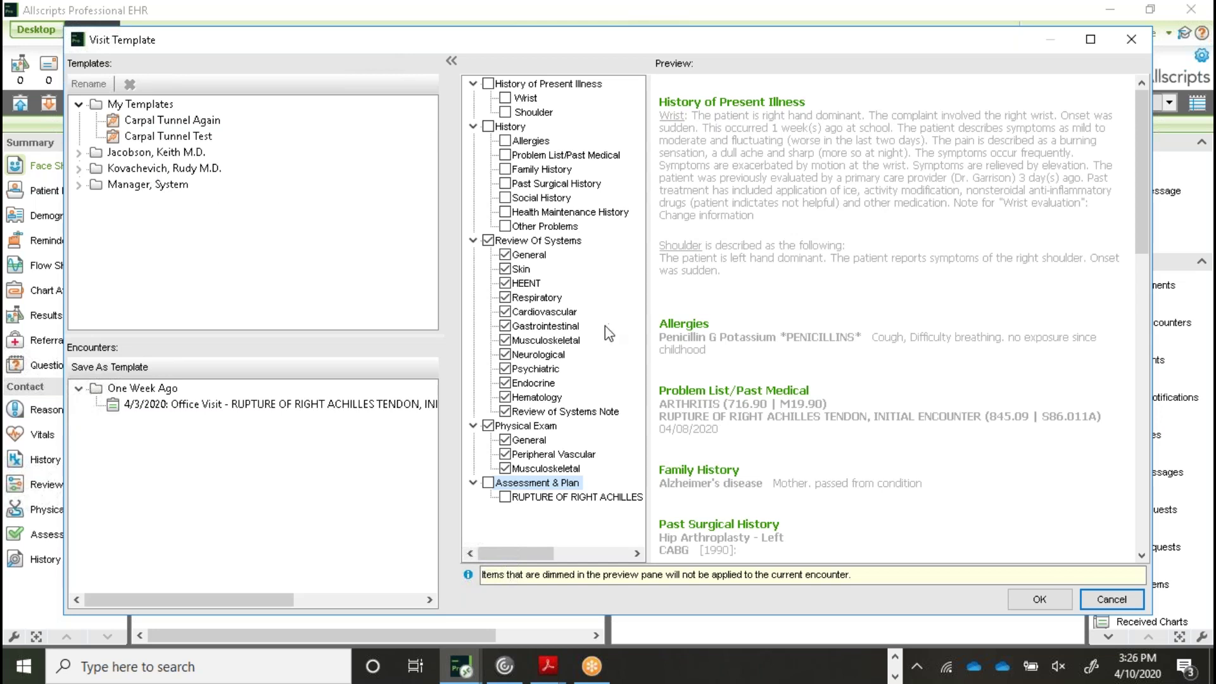
pyautogui.click(1107, 607)
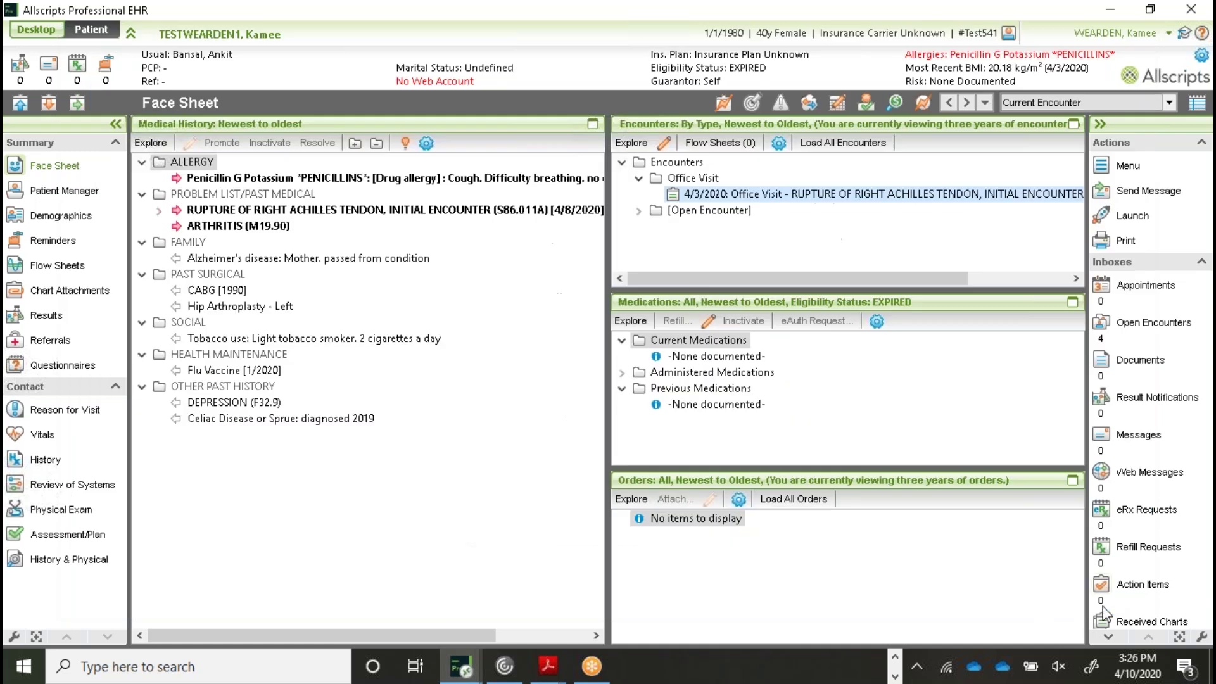
# Apply the ORTHO - Shoulder (v10) template to Physical Exam and review the resulting findings tree
pyautogui.click(54, 515)
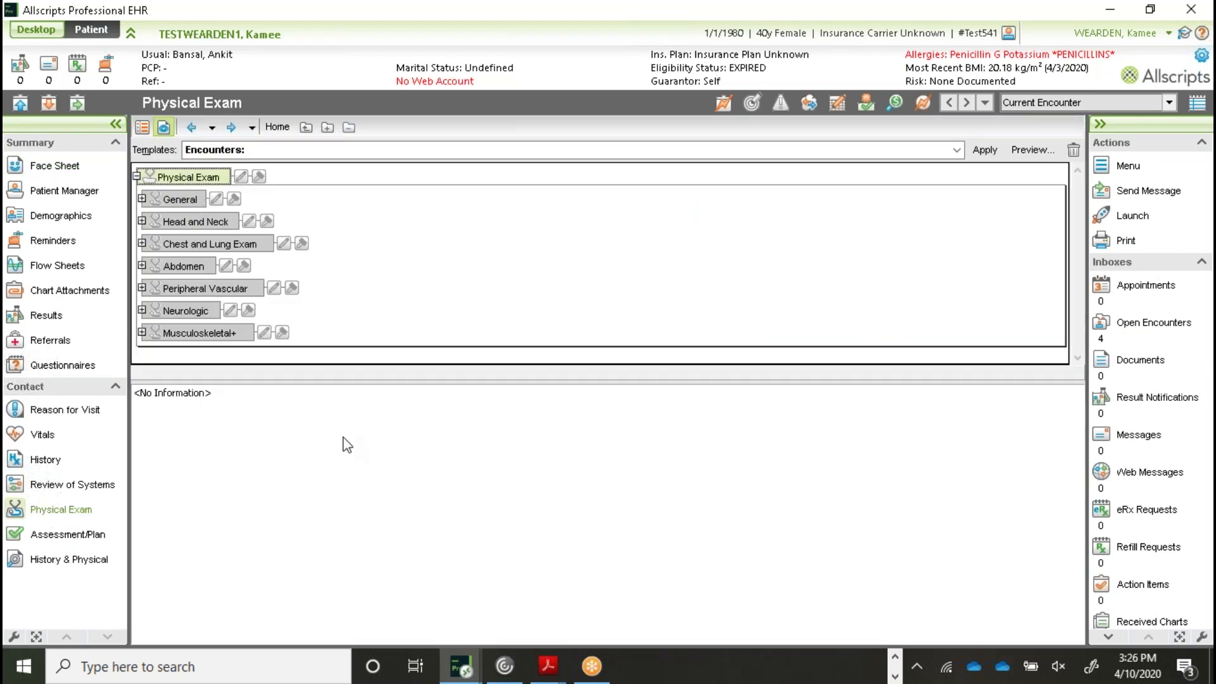
pyautogui.click(912, 150)
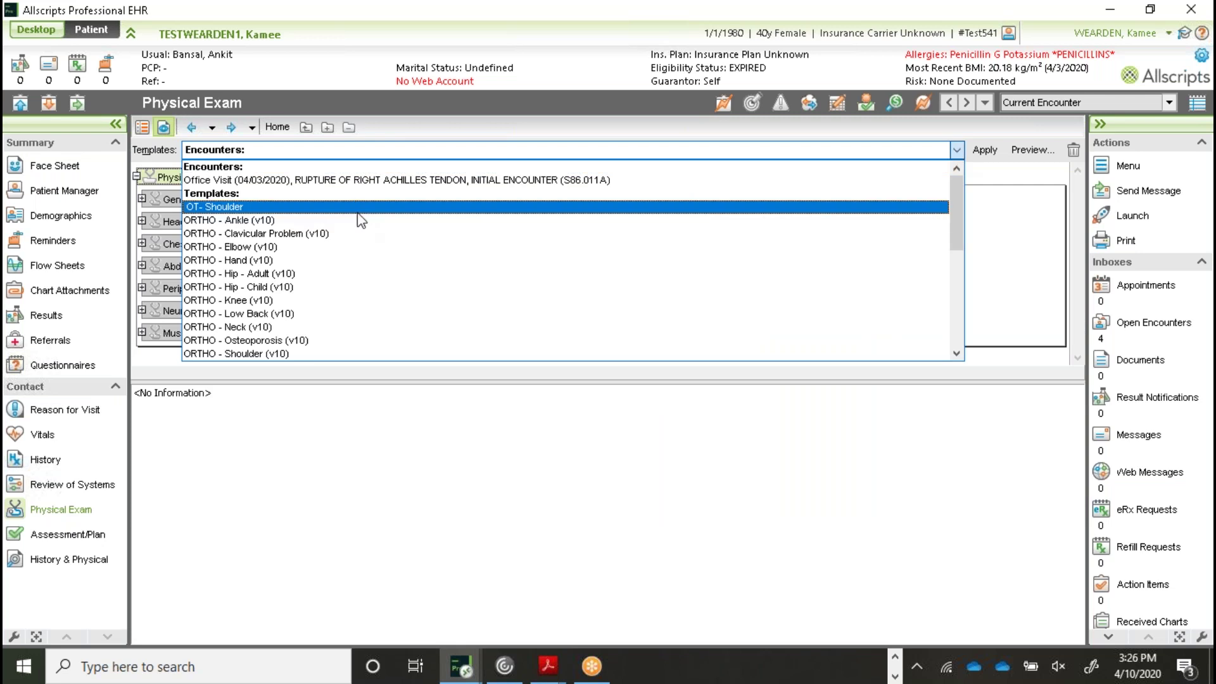
pyautogui.click(340, 353)
pyautogui.click(992, 150)
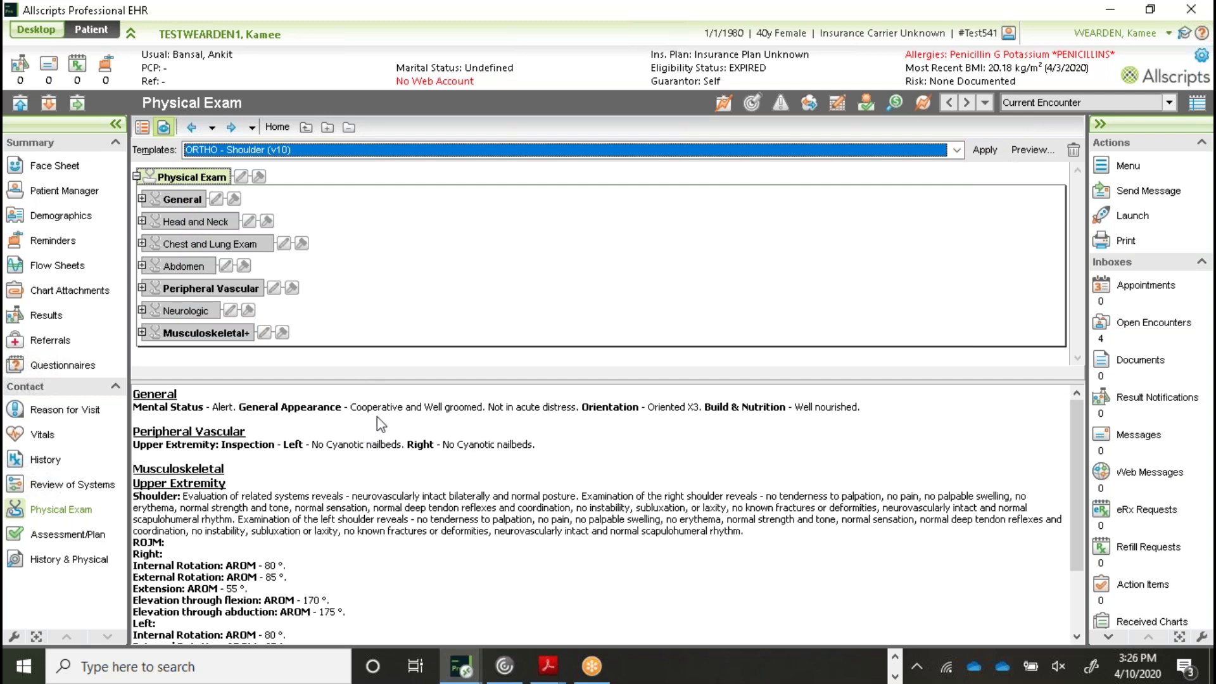
pyautogui.click(608, 475)
pyautogui.scroll(-3, 614, 457)
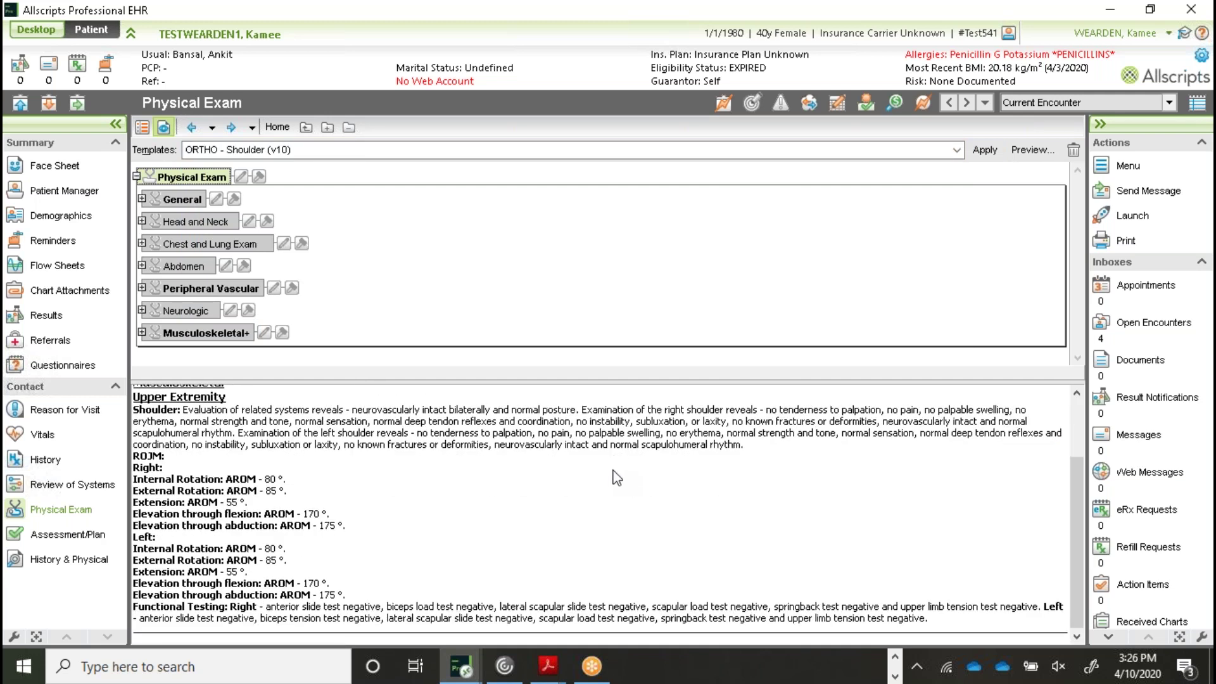
pyautogui.click(144, 126)
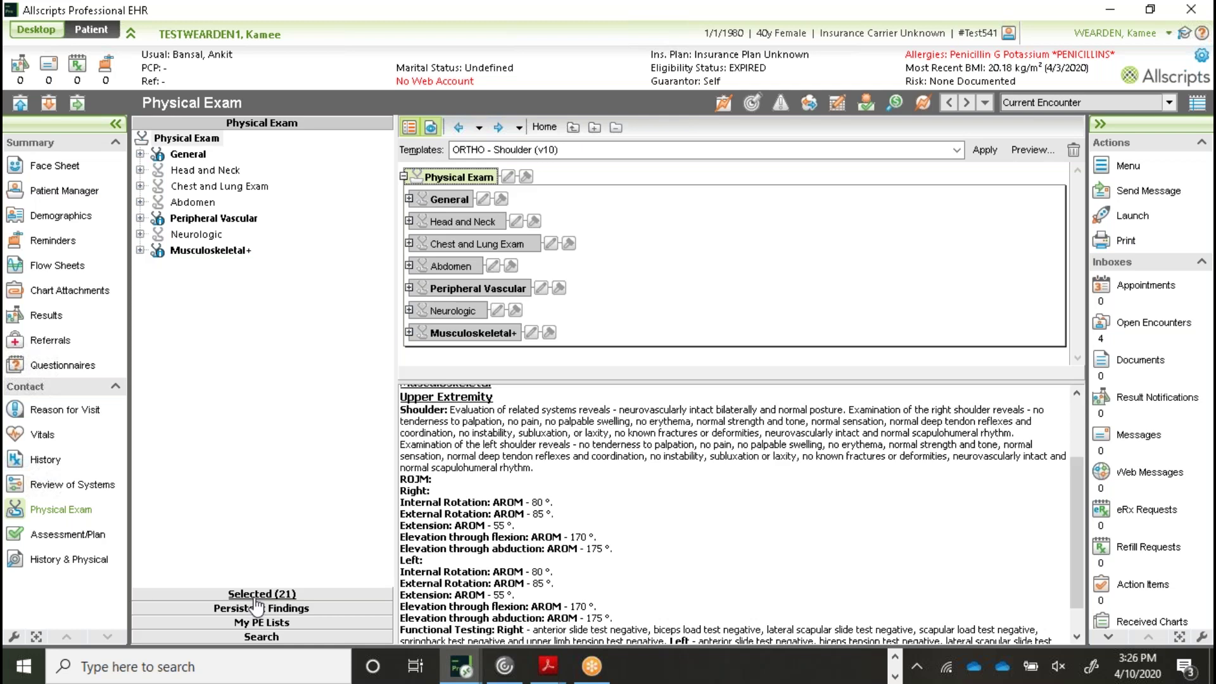
pyautogui.click(79, 537)
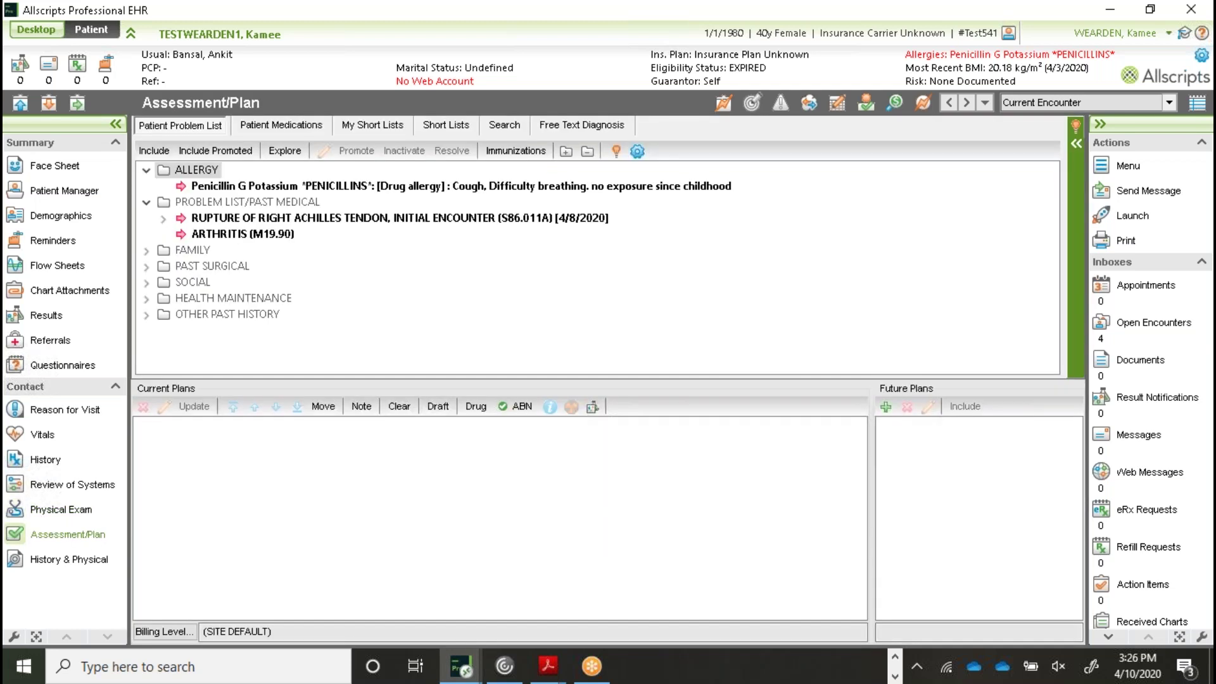
# Search diagnoses for FRACTURE ULNA, add FRACTURE, ULNA (S52.209A) to Current Plans, and open its details
pyautogui.click(504, 126)
pyautogui.click(282, 202)
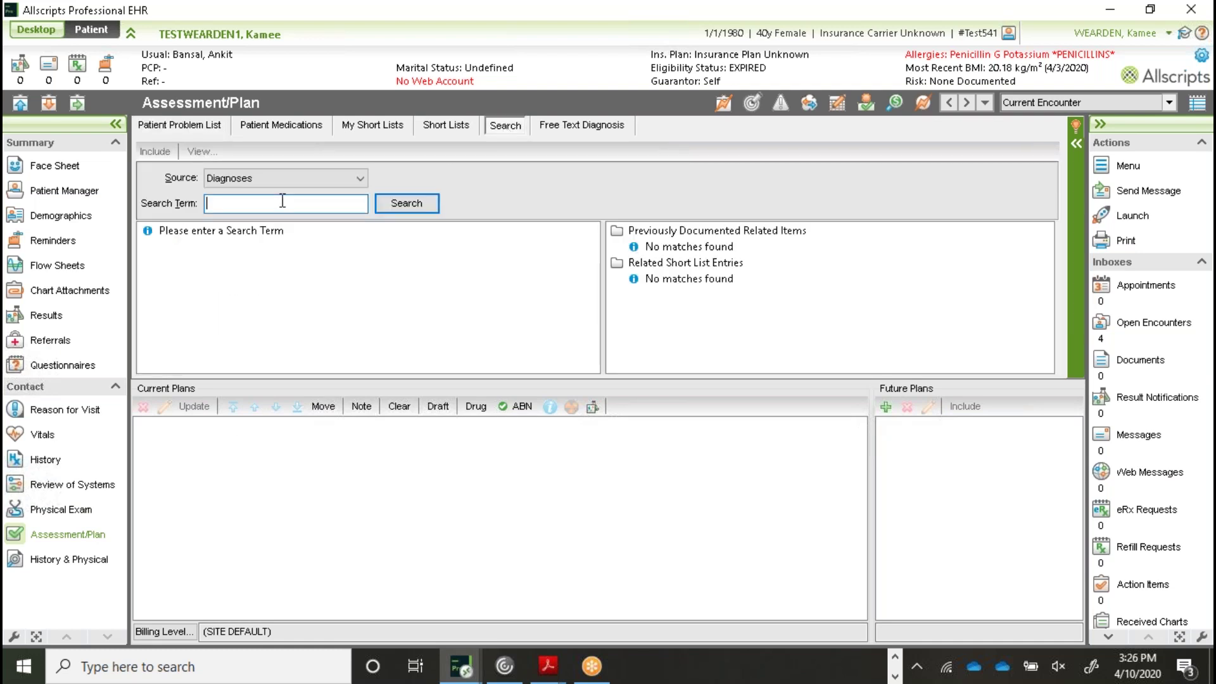
pyautogui.write('FRACTURE ULNA')
pyautogui.click(419, 202)
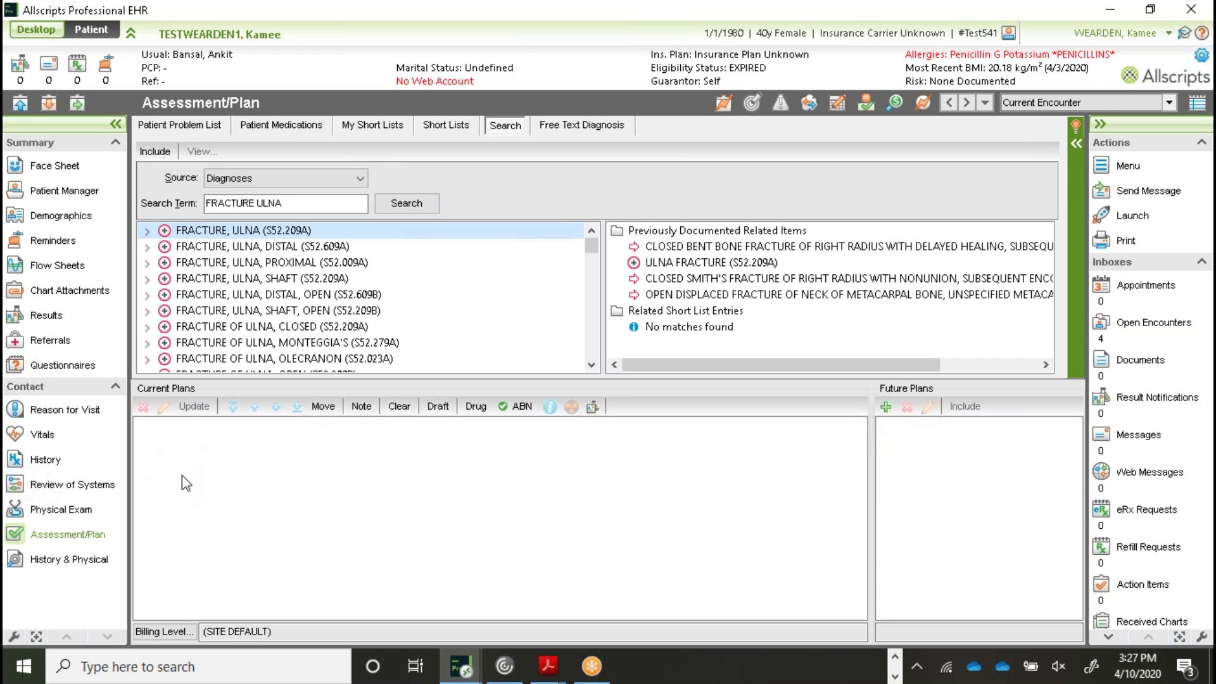
pyautogui.moveTo(207, 233); pyautogui.dragTo(218, 493)
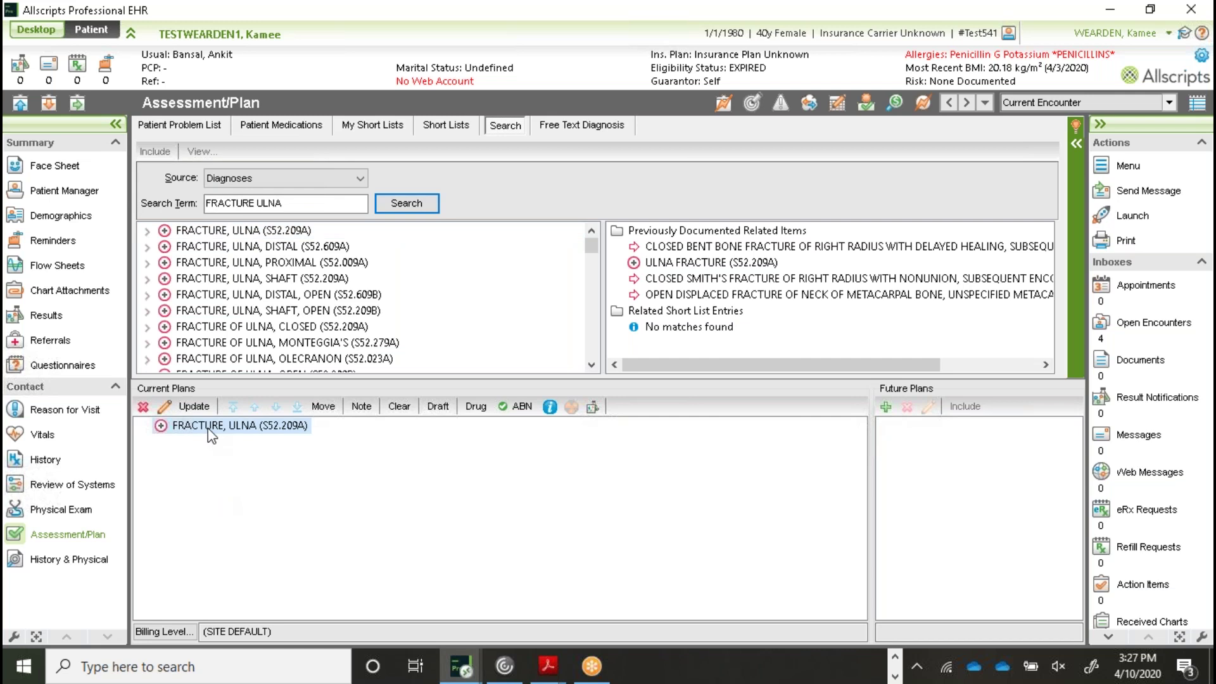
pyautogui.doubleClick(207, 427)
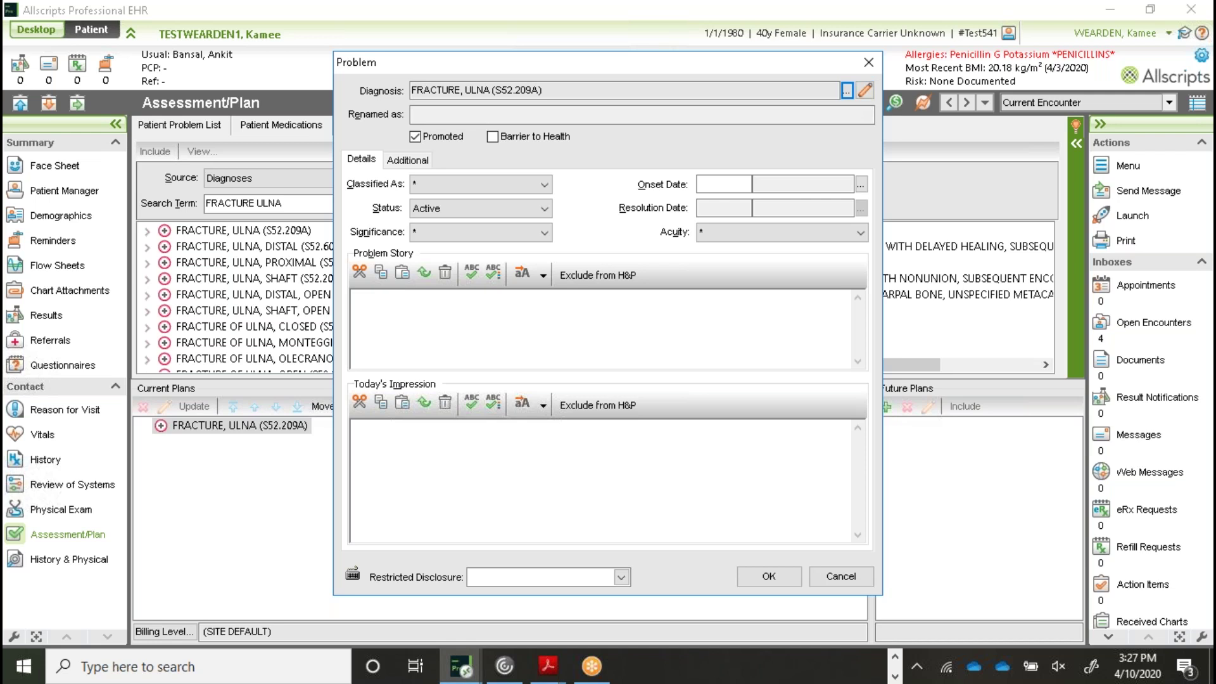
# Refine the ulna diagnosis with proximal, closed, other-fracture modifiers to S52.091A and save the problem
pyautogui.click(847, 90)
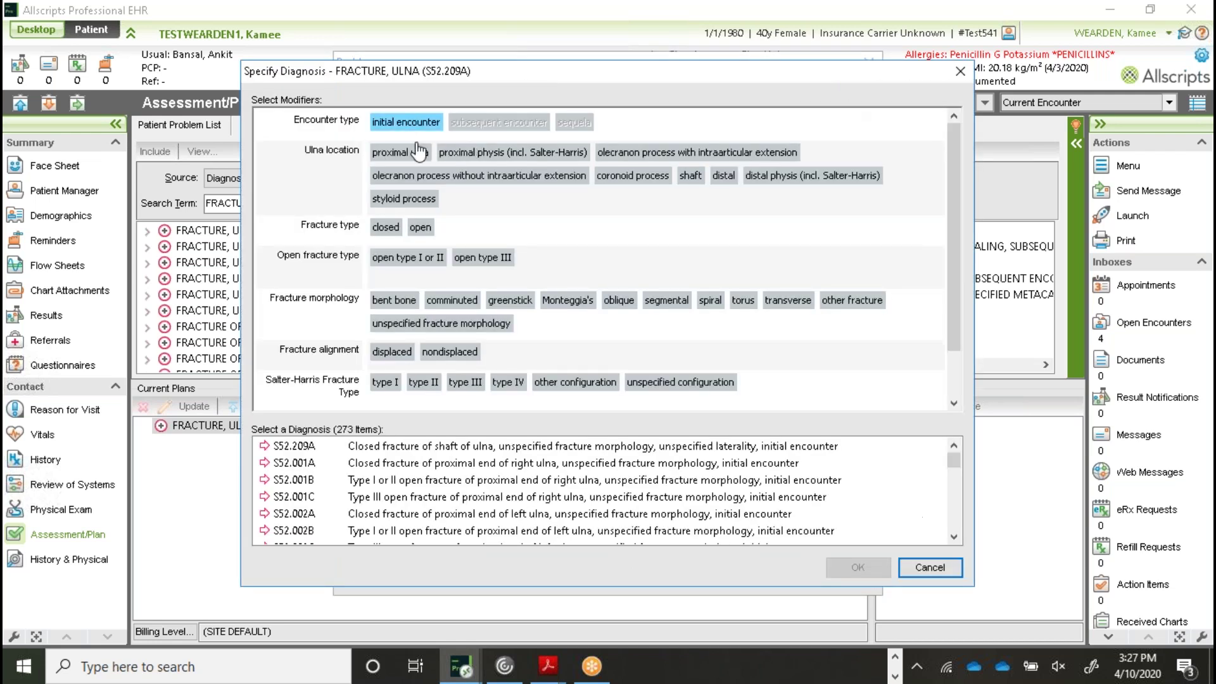
pyautogui.click(400, 153)
pyautogui.click(385, 227)
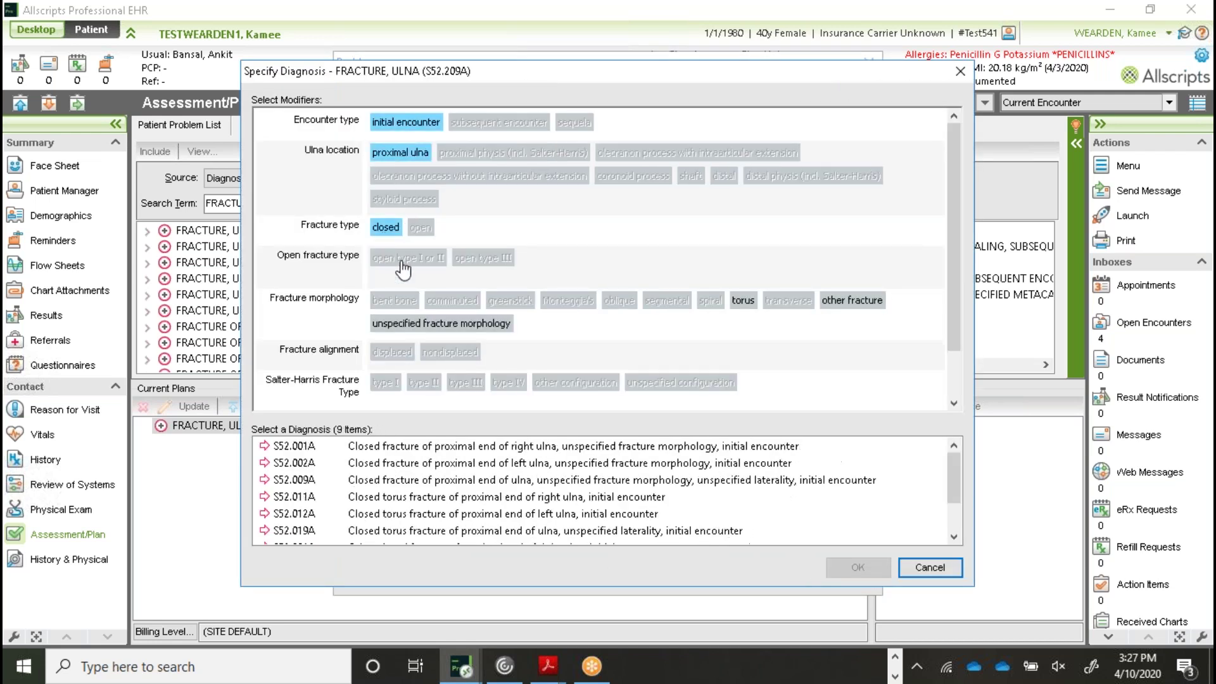
pyautogui.click(852, 300)
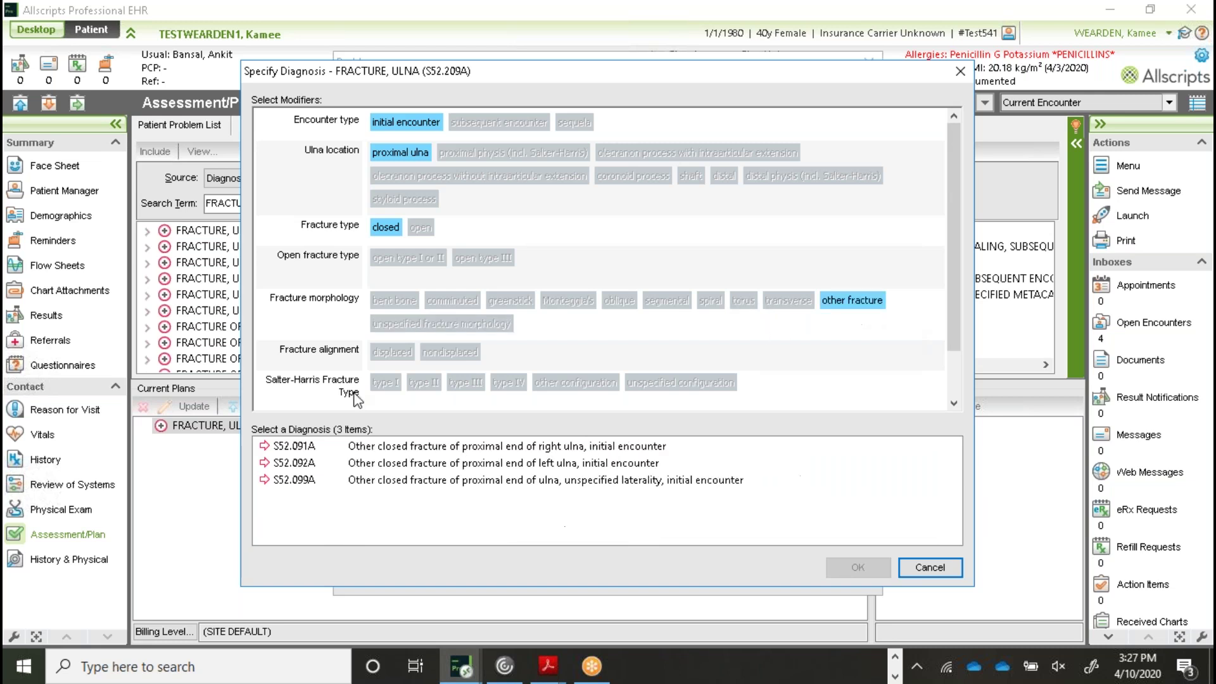
pyautogui.click(336, 447)
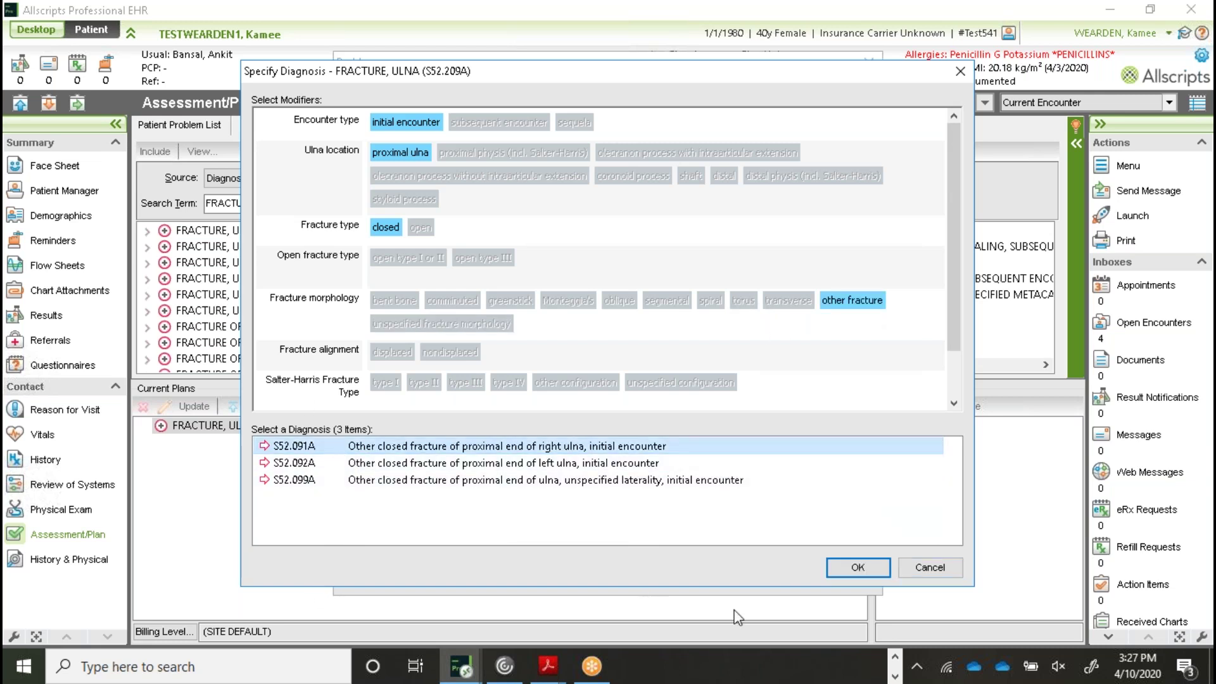
pyautogui.click(849, 573)
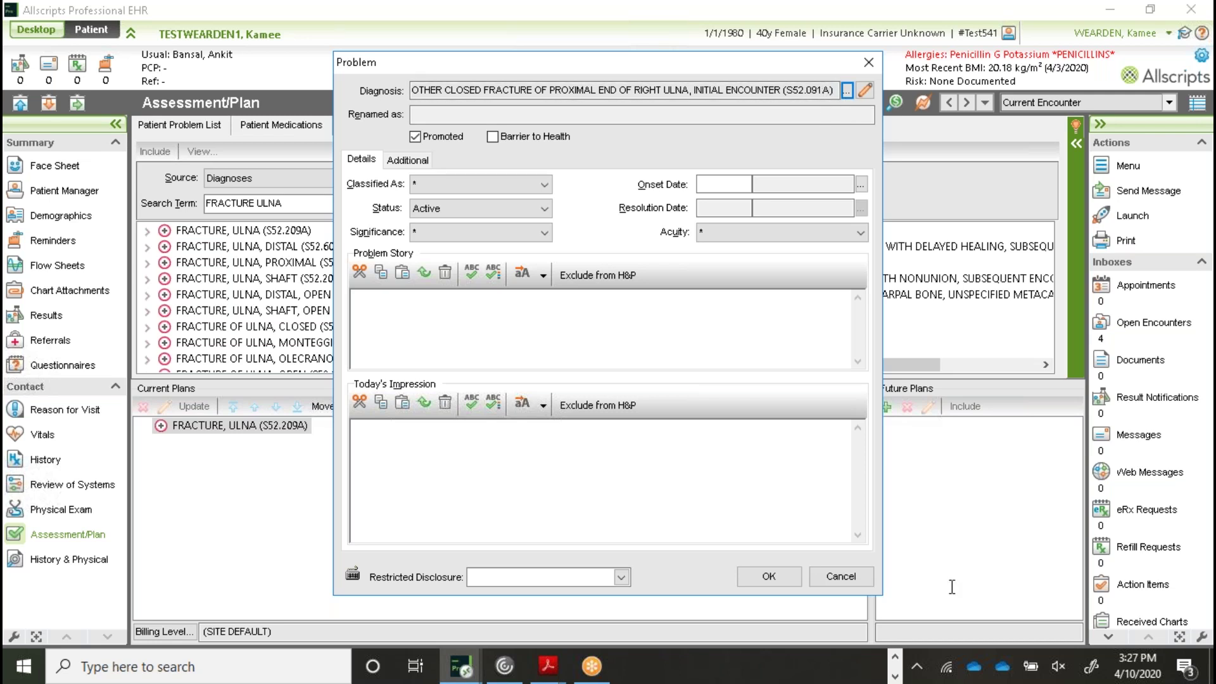
pyautogui.click(768, 577)
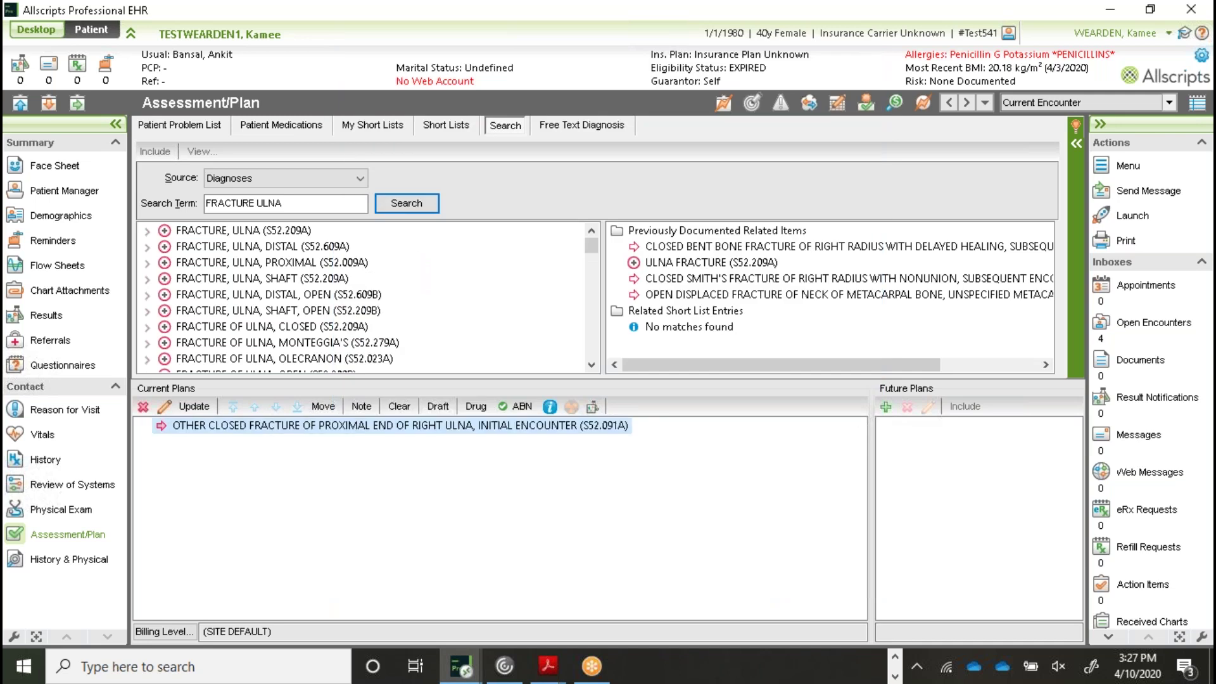
pyautogui.click(63, 561)
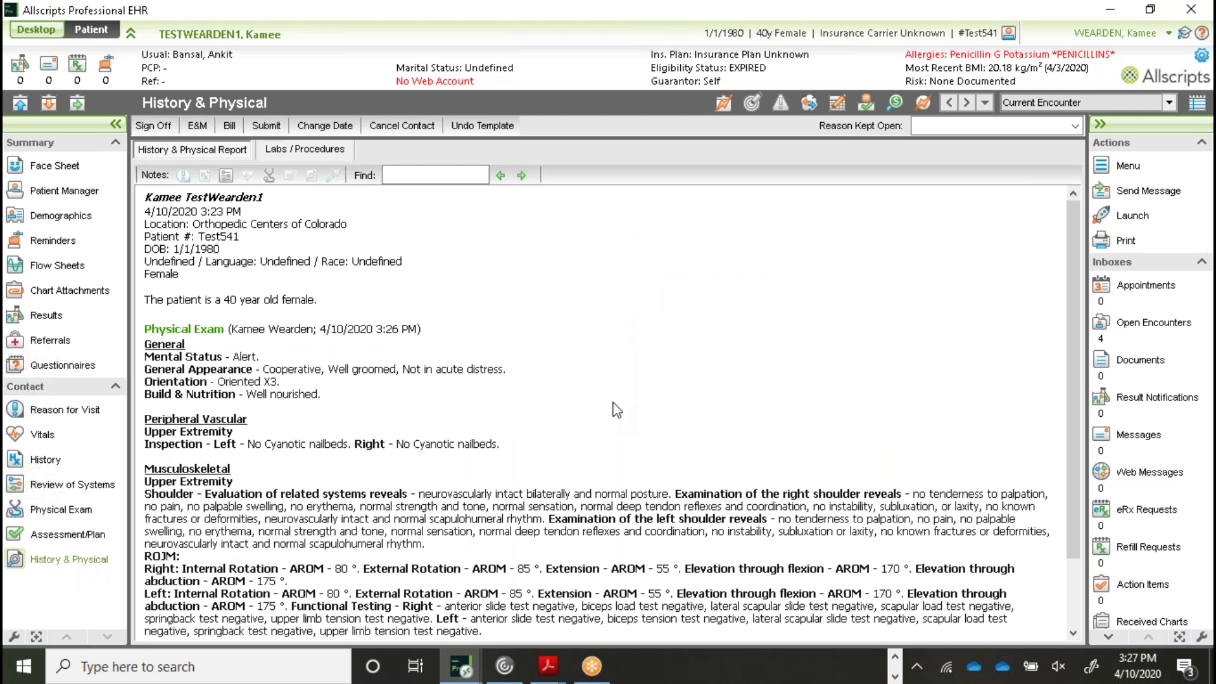
# Scroll the History & Physical note down to Assessment & Plan and bring up the chart sign-off
pyautogui.scroll(-2, 399, 395)
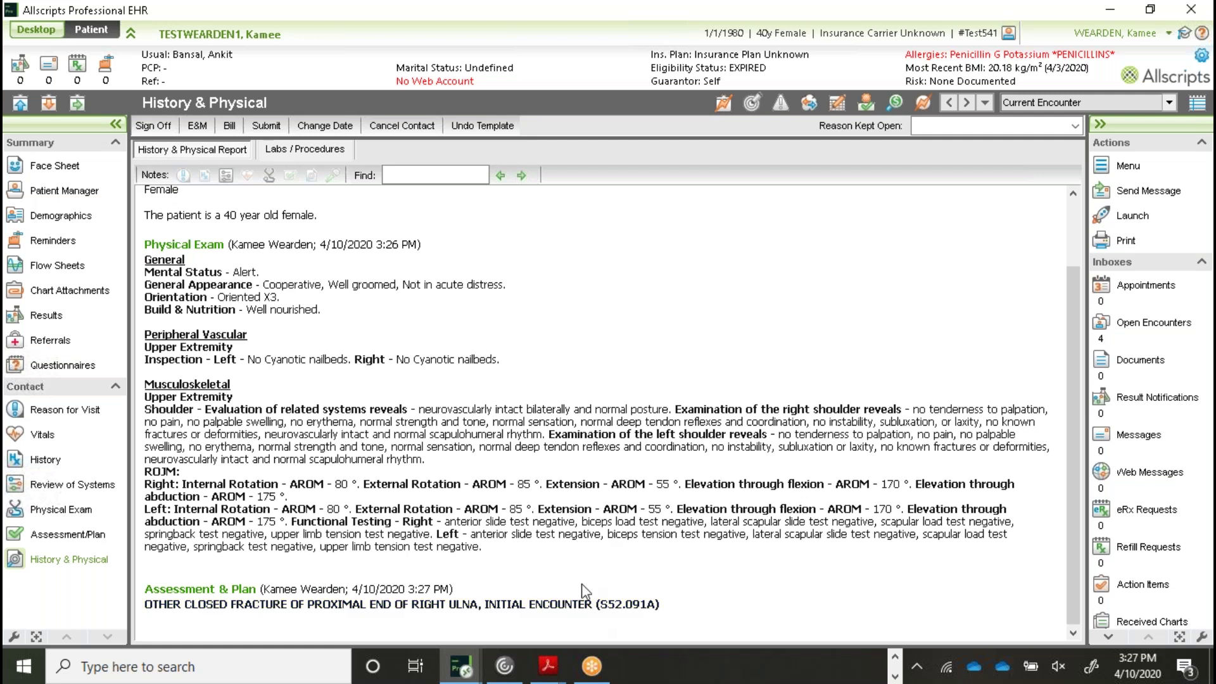
pyautogui.click(156, 126)
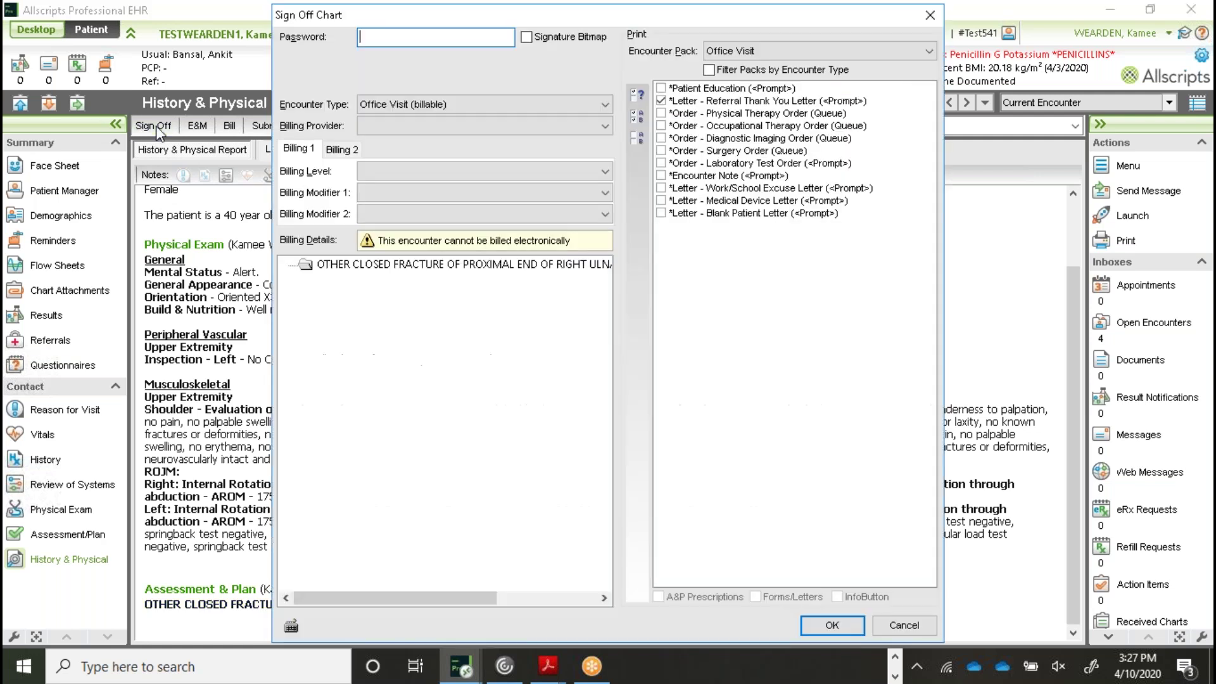
# Sign off the chart at billing level &ZERO (NO E&M CHARGE) without a referral thank-you letter
pyautogui.click(391, 178)
pyautogui.click(397, 189)
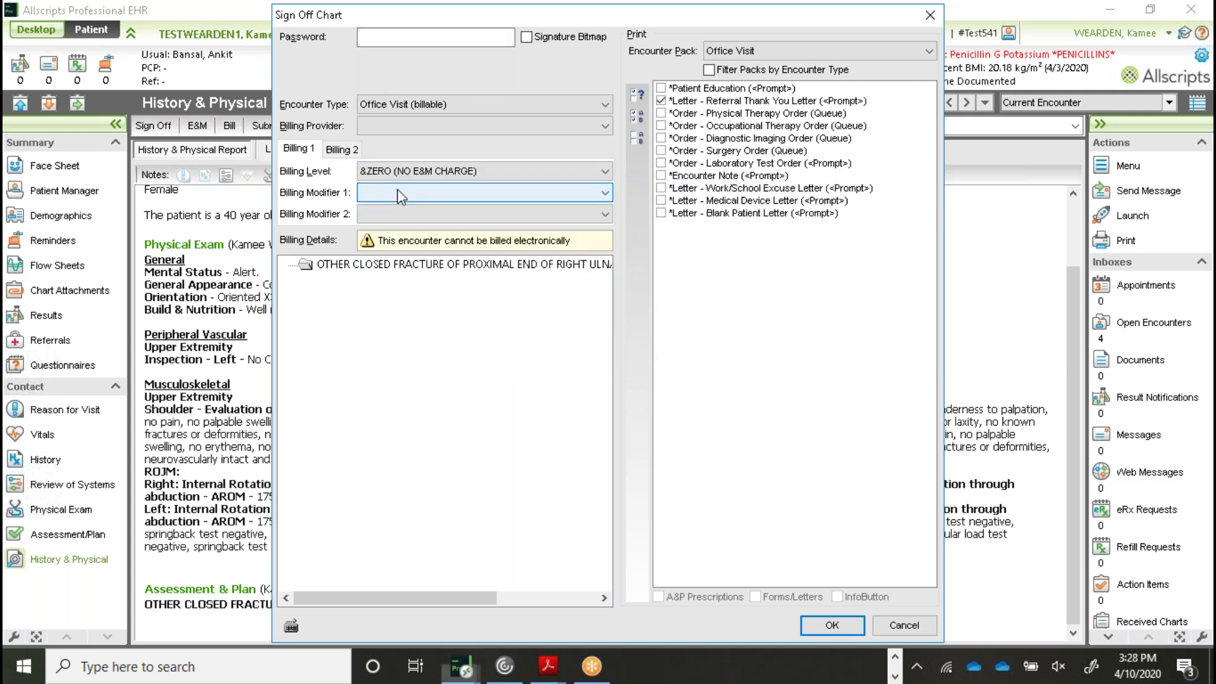
pyautogui.click(661, 100)
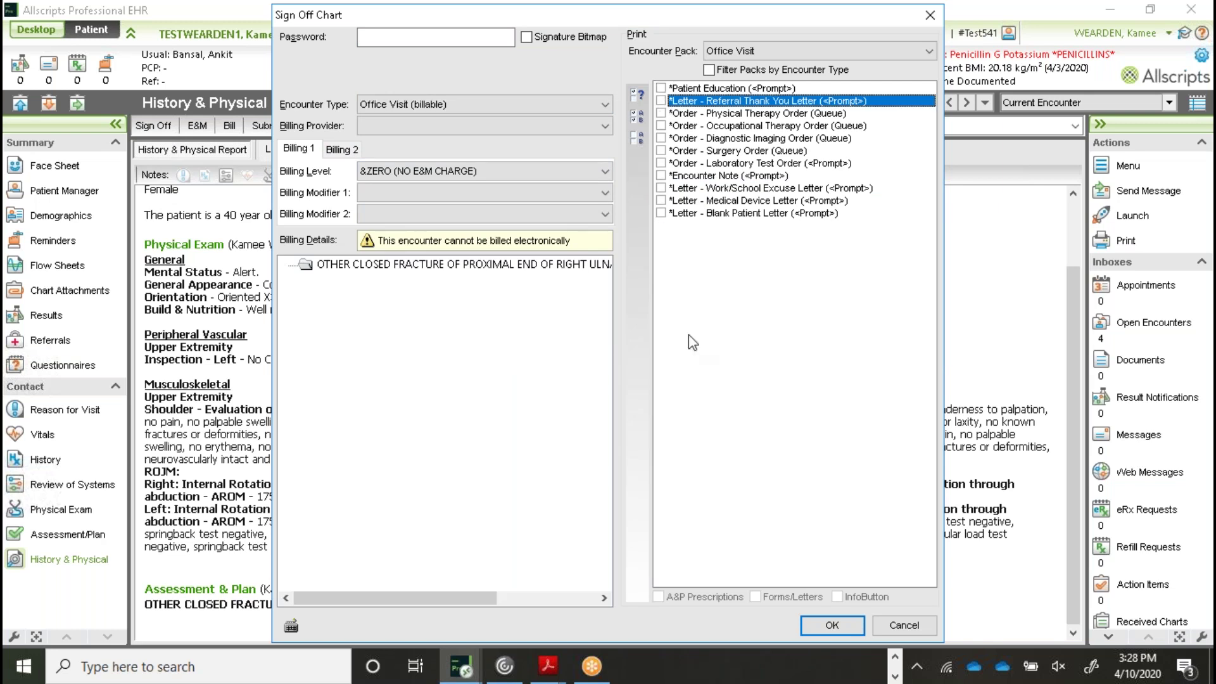
pyautogui.click(842, 629)
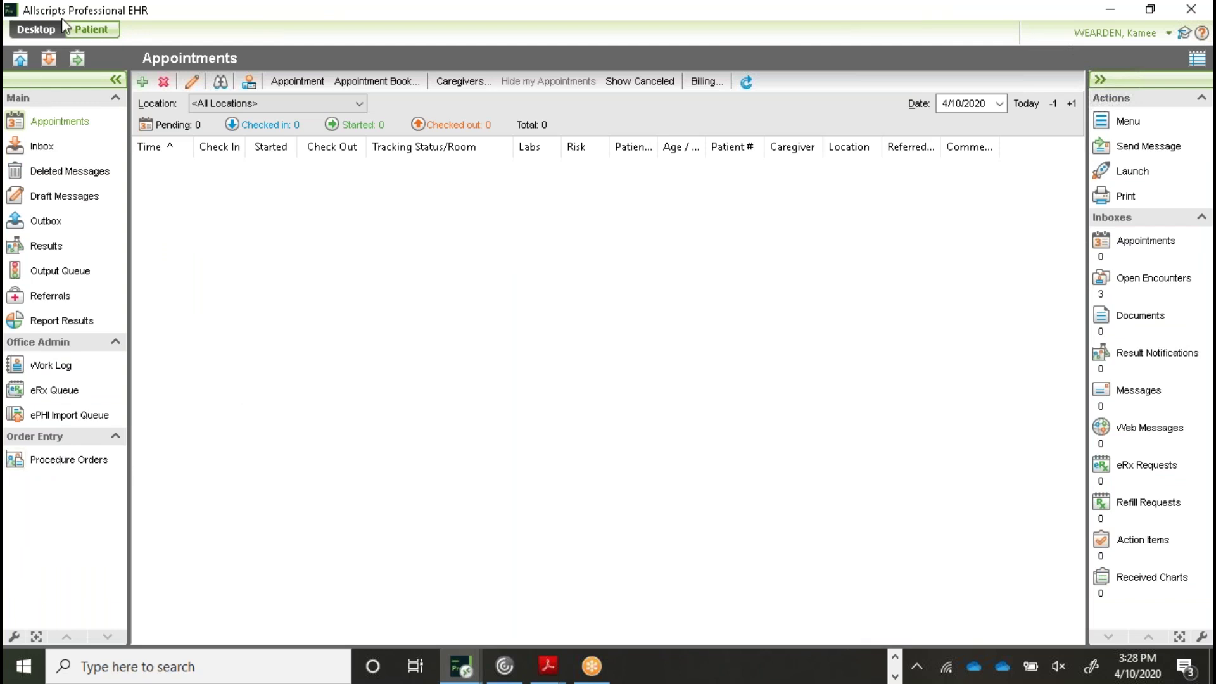
# Search the training patients for the test patient by last and first name
pyautogui.click(92, 30)
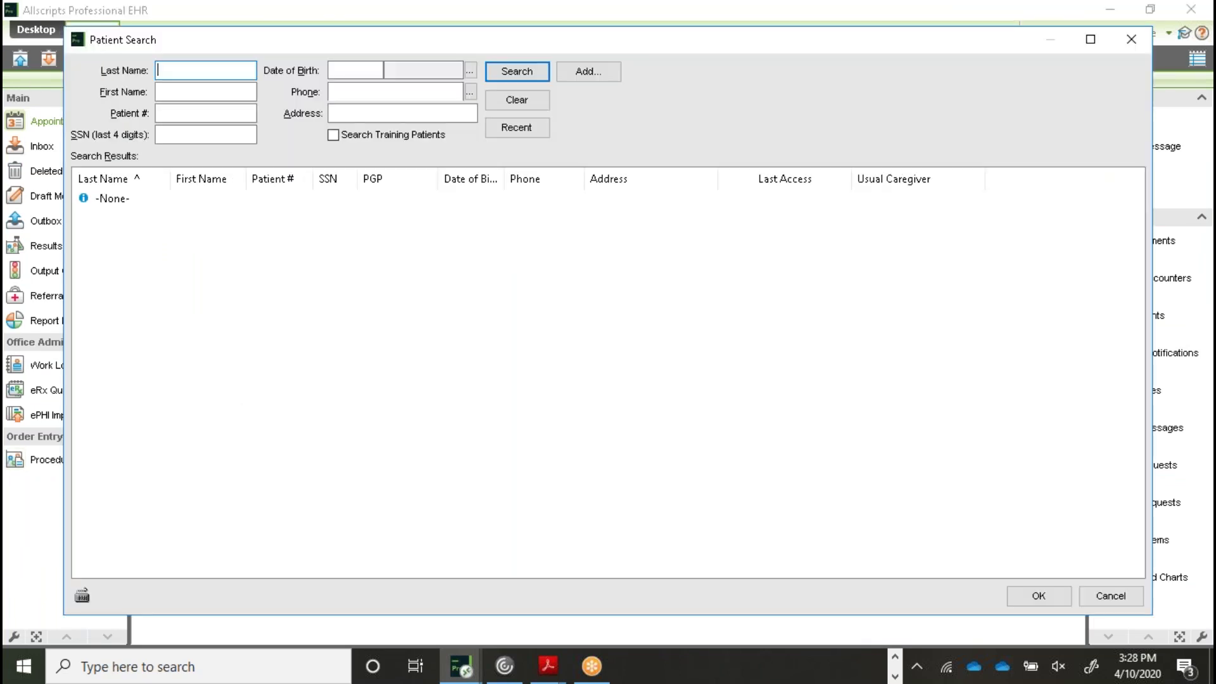
pyautogui.write('testwear')
pyautogui.press('Tab')
pyautogui.write('kamee')
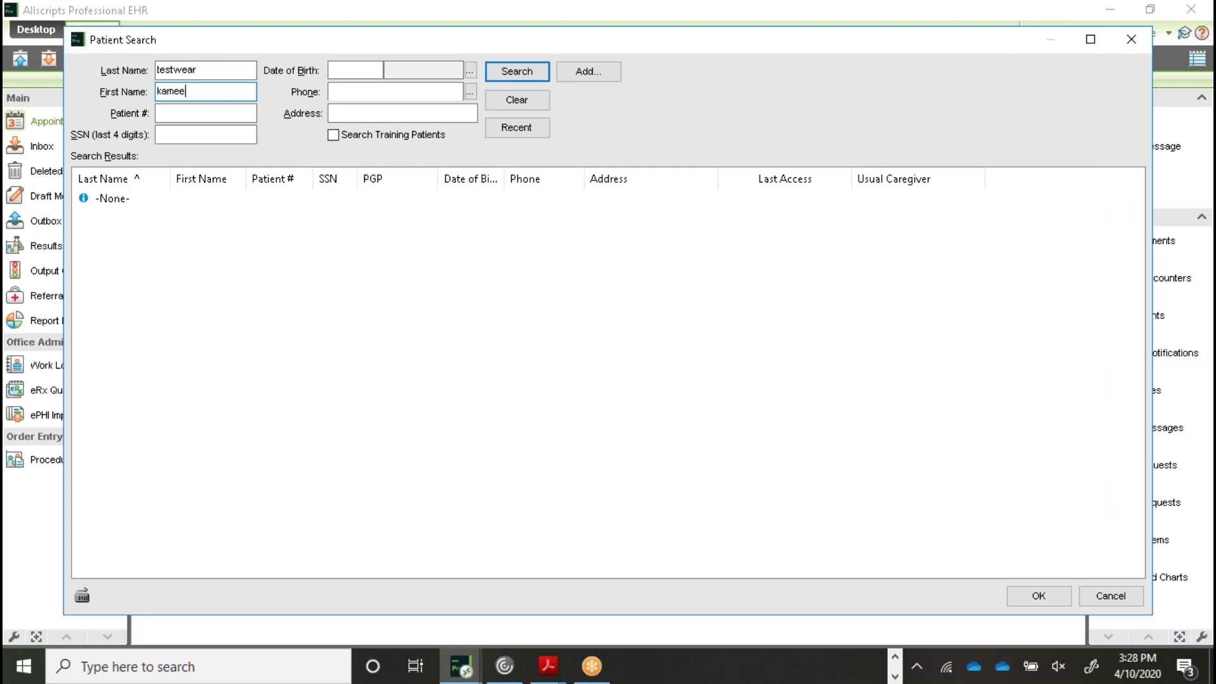
pyautogui.click(352, 135)
pyautogui.click(517, 71)
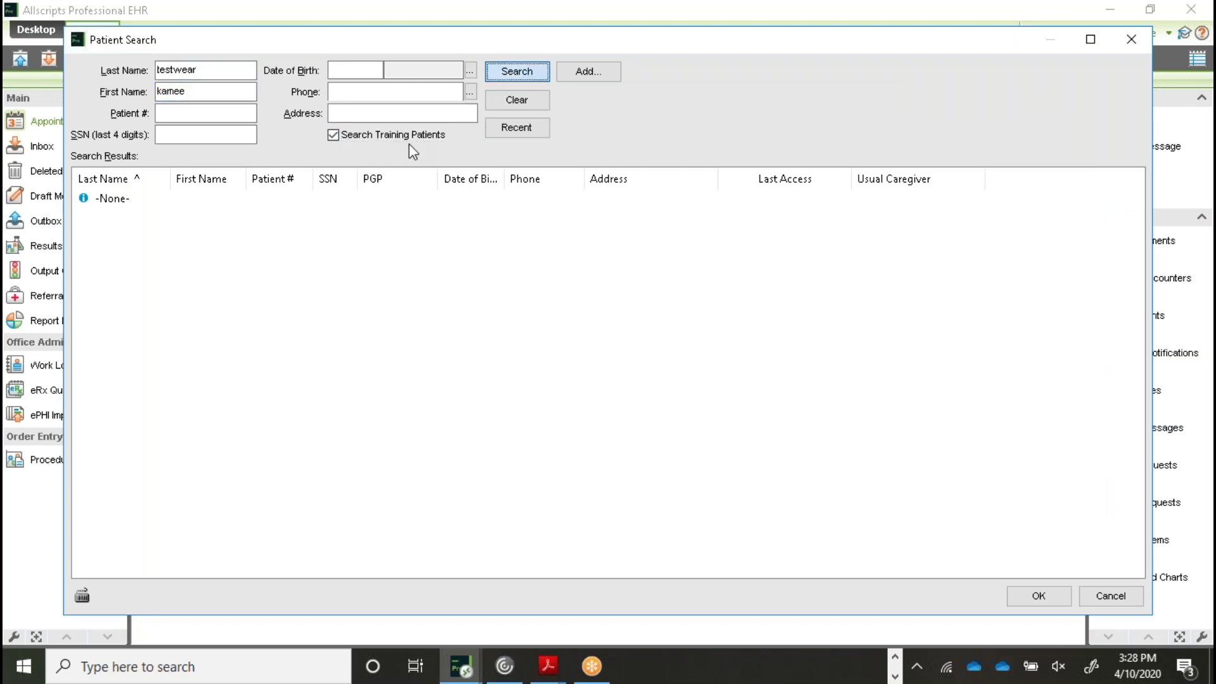
# Open the matching test patient's chart and start a <New Encounter>
pyautogui.doubleClick(158, 217)
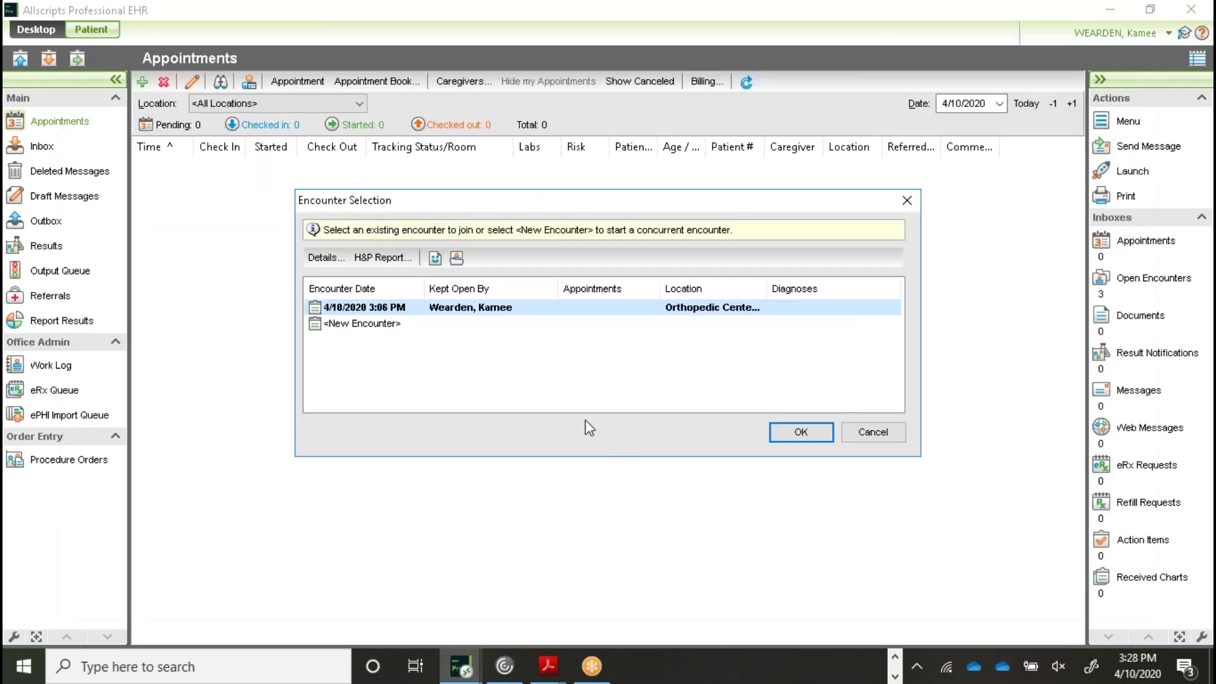
pyautogui.click(386, 323)
pyautogui.click(780, 433)
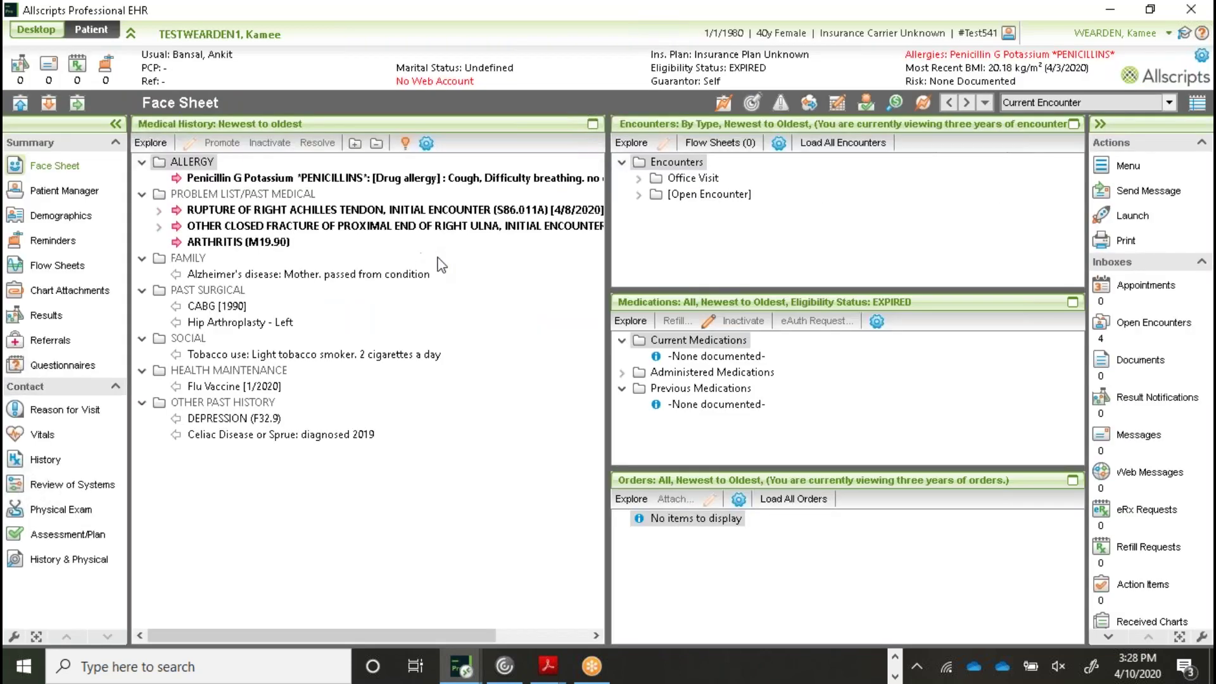
# Review the 4/10/2020 fracture office visit's details, then bring up Visit Templates
pyautogui.click(639, 180)
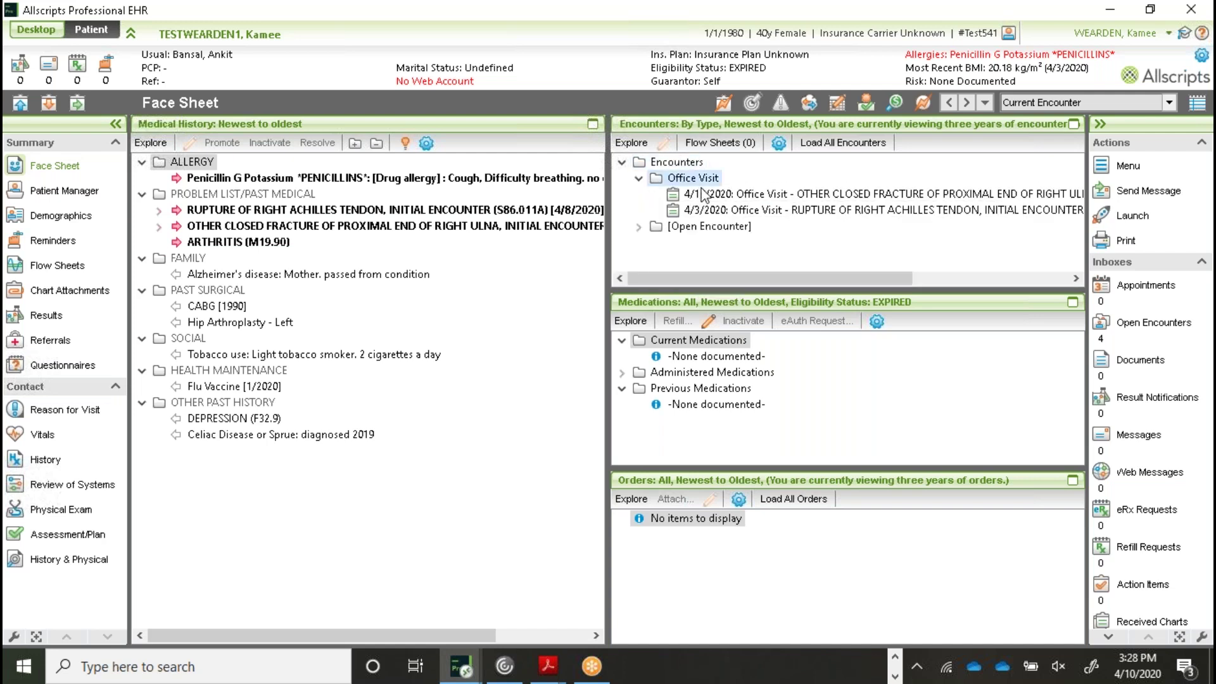
pyautogui.doubleClick(1049, 195)
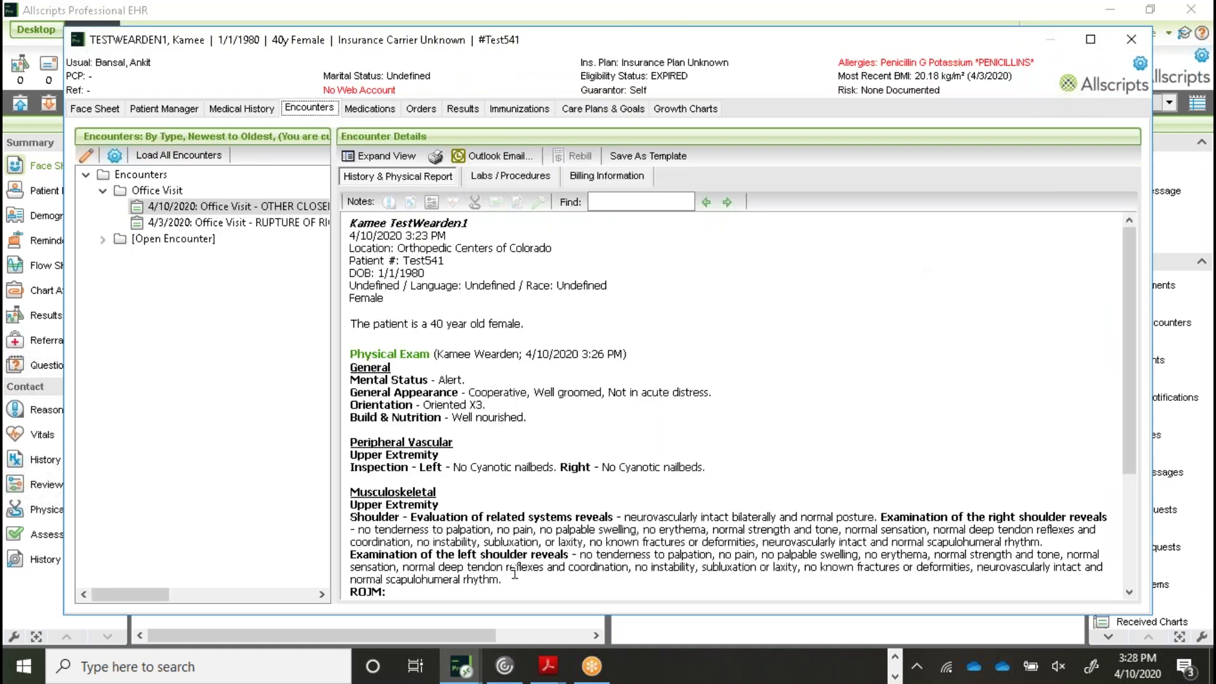
pyautogui.click(1131, 39)
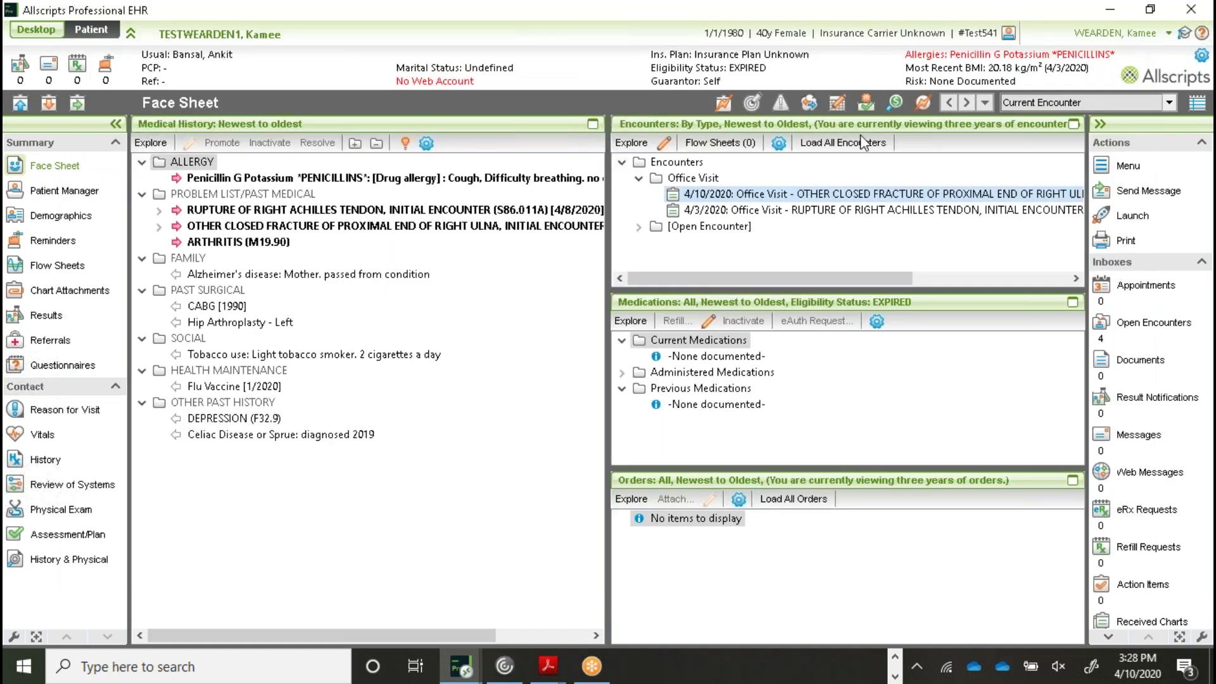
pyautogui.click(724, 103)
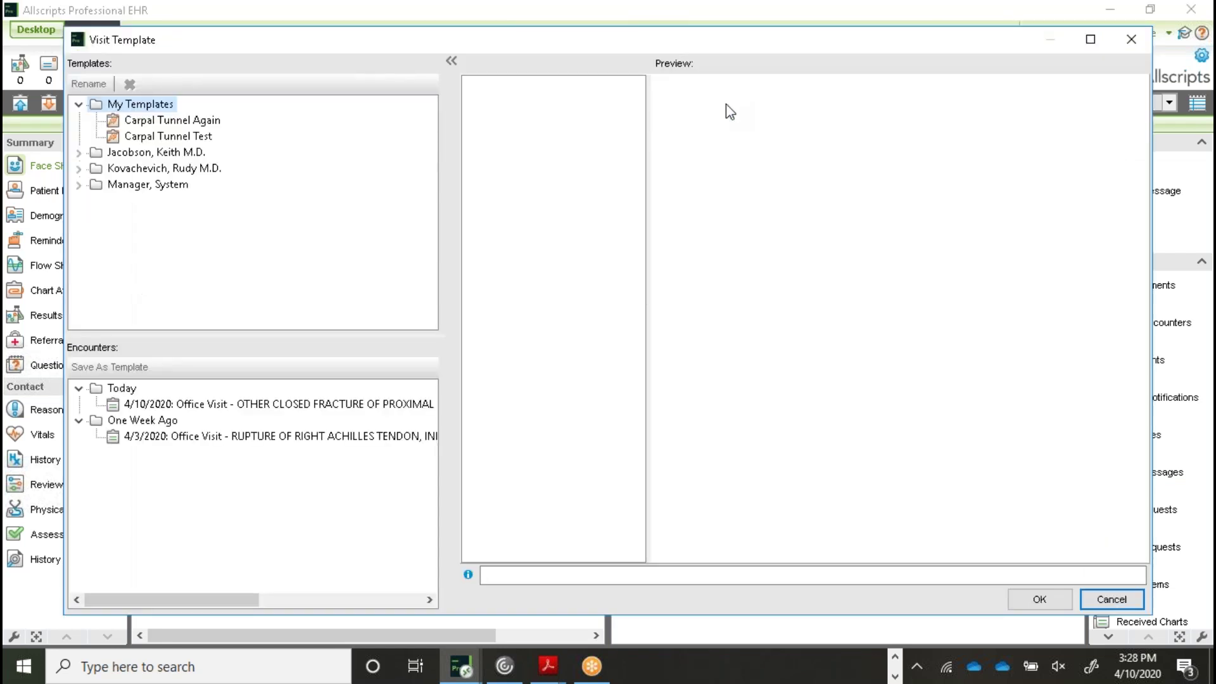
# Preview the 4/10/2020 encounter as a template through the Preview pane, then cancel
pyautogui.click(209, 406)
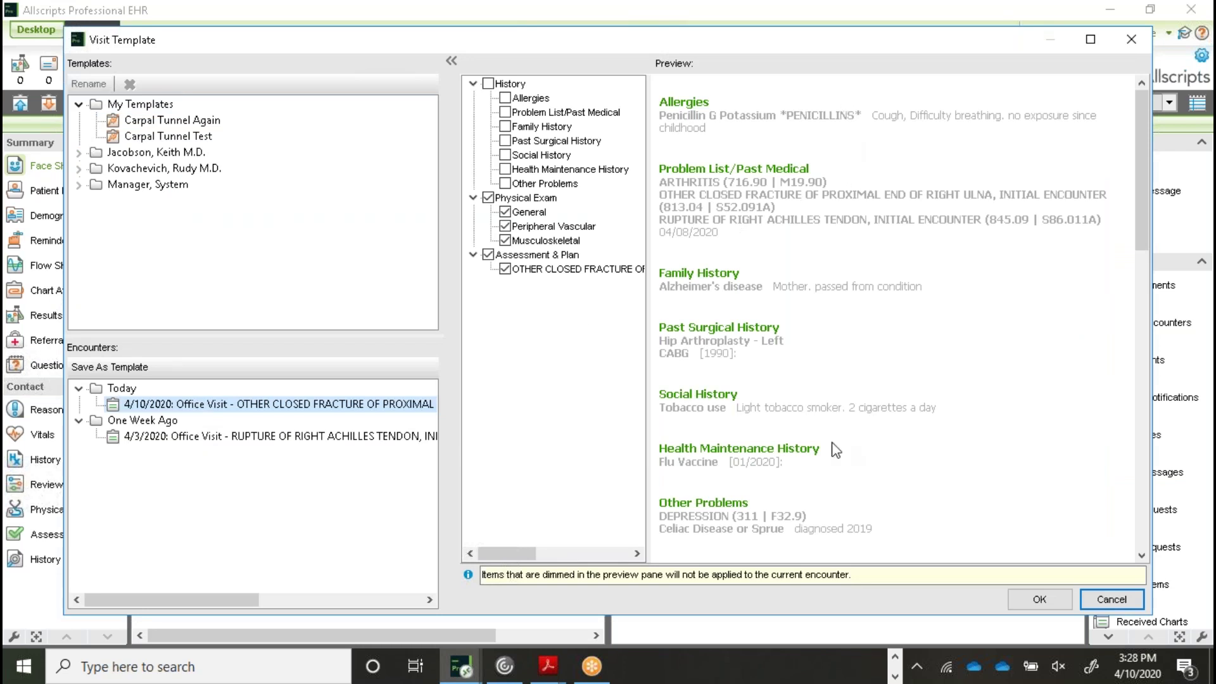
pyautogui.moveTo(1140, 113); pyautogui.dragTo(1157, 288)
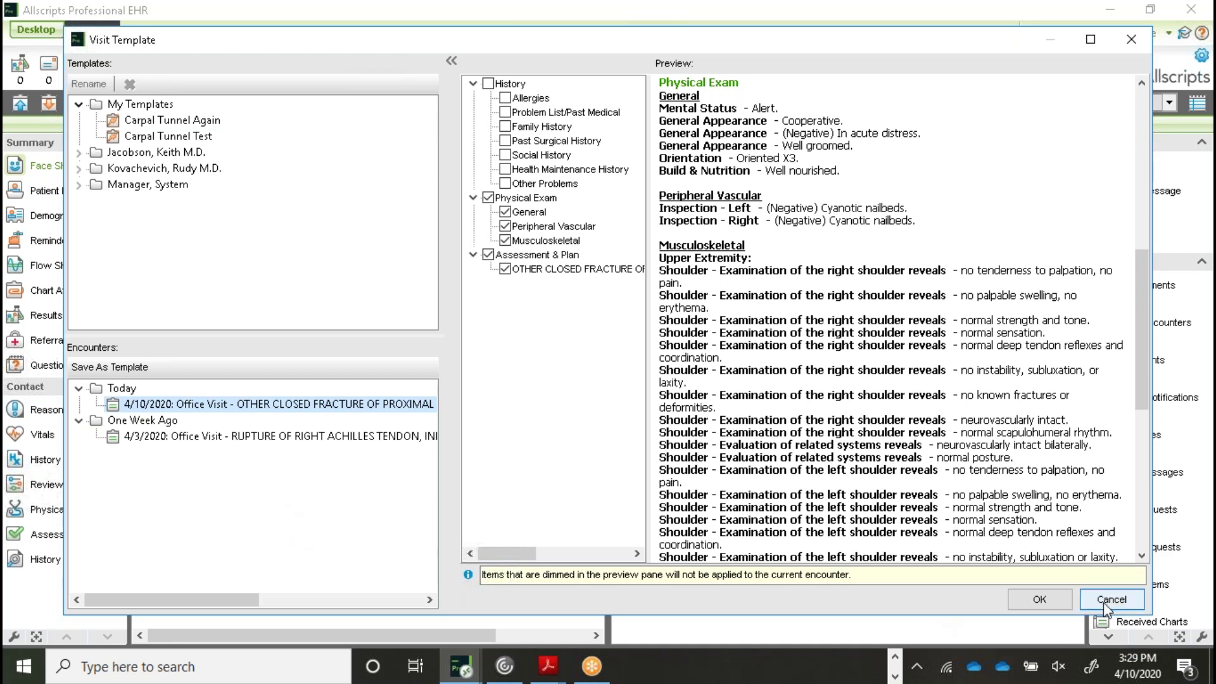
pyautogui.click(1084, 603)
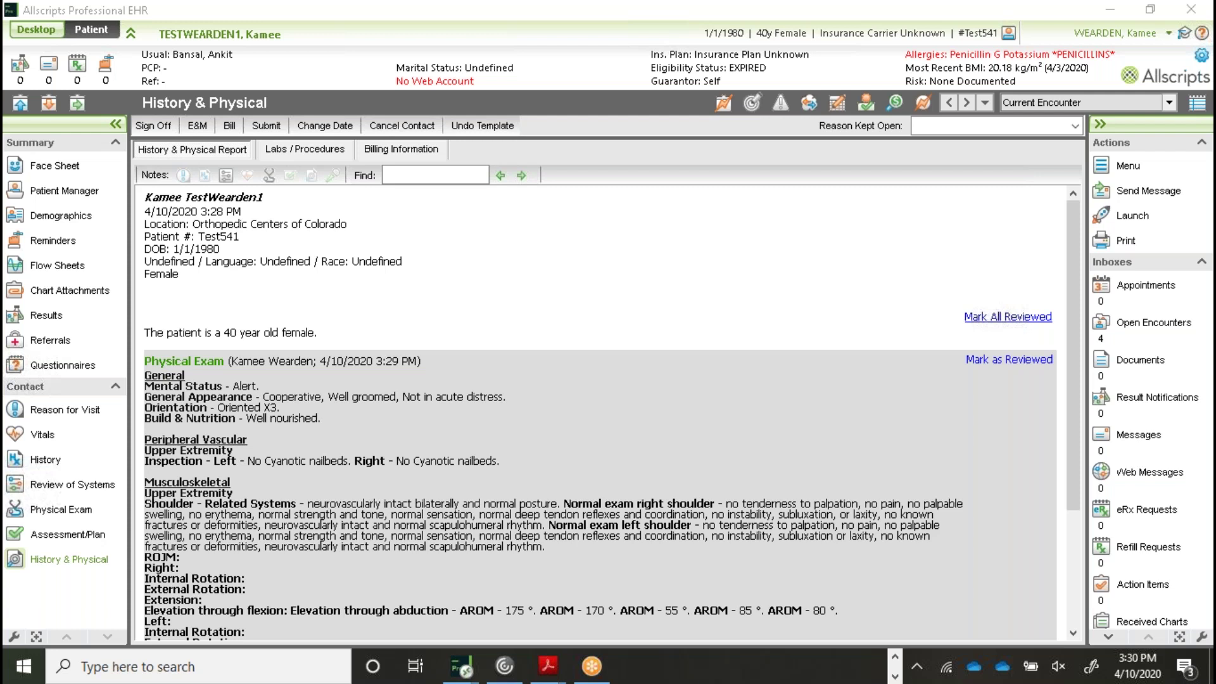
# Search training patients for the test patient by surname and first name, fixing a surname typo
pyautogui.click(21, 105)
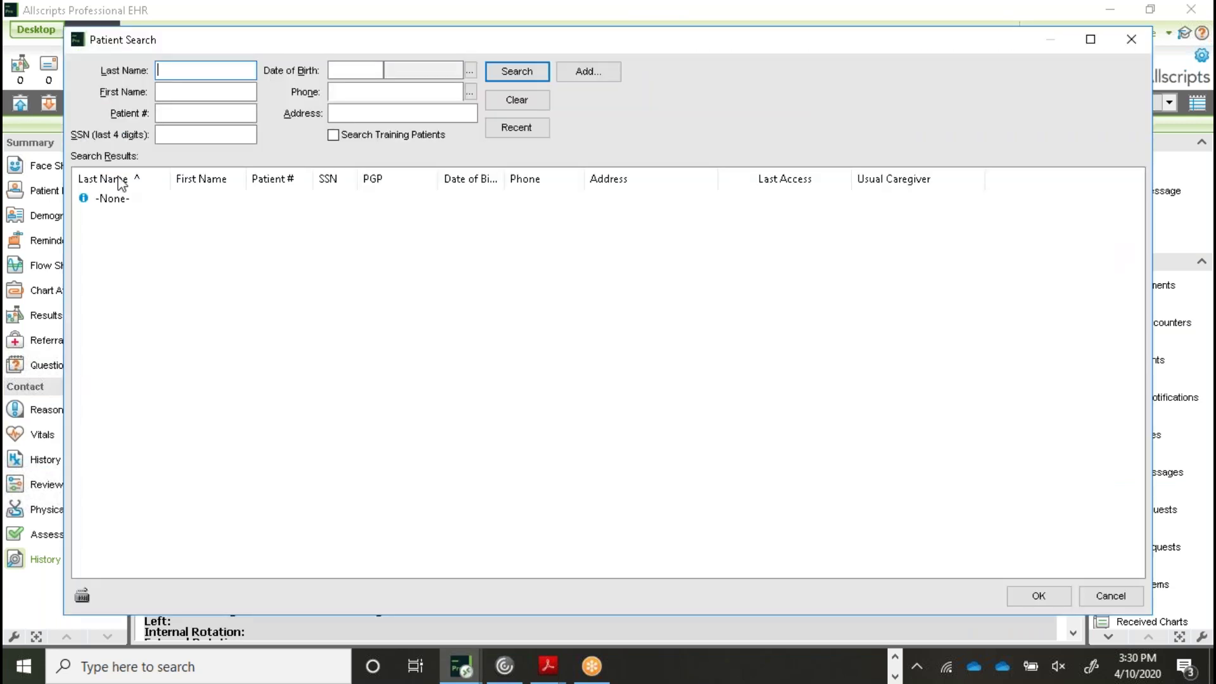
pyautogui.write('weiss')
pyautogui.press('BackSpace')
pyautogui.press('BackSpace')
pyautogui.press('BackSpace')
pyautogui.press('BackSpace')
pyautogui.press('BackSpace')
pyautogui.write('test')
pyautogui.press('Tab')
pyautogui.hotkey('shift', 'Tab')
pyautogui.press('End')
pyautogui.write('wear')
pyautogui.press('Tab')
pyautogui.write('kamee')
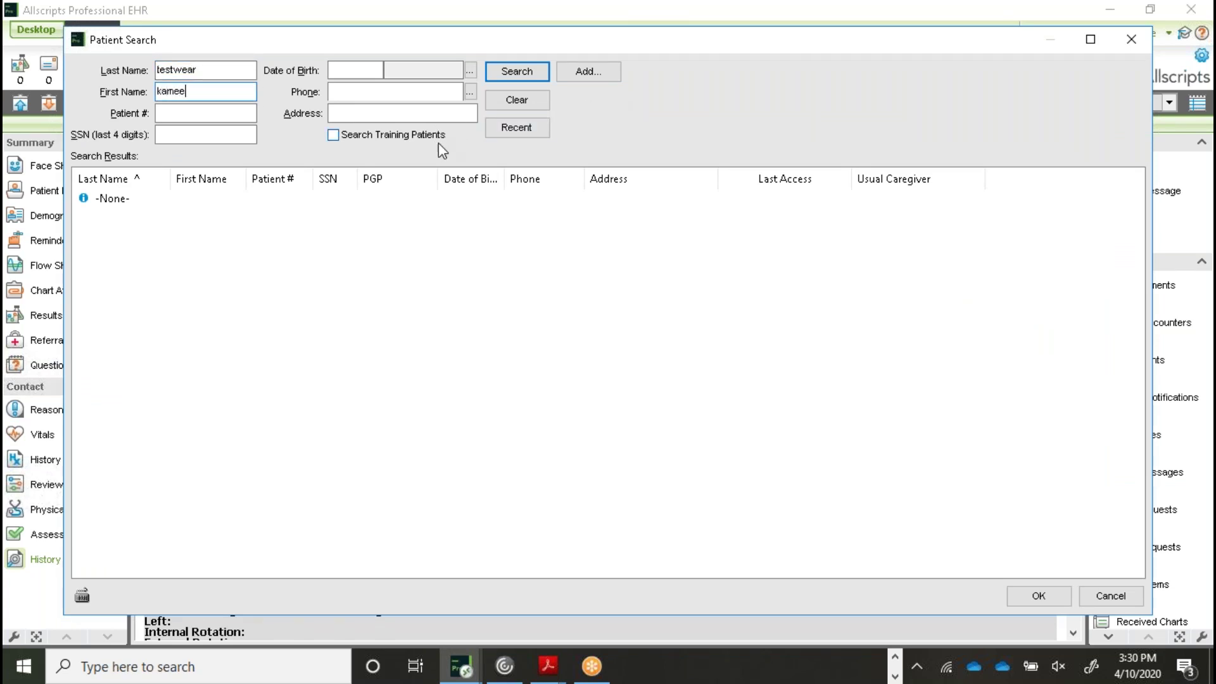
pyautogui.click(454, 135)
pyautogui.click(531, 74)
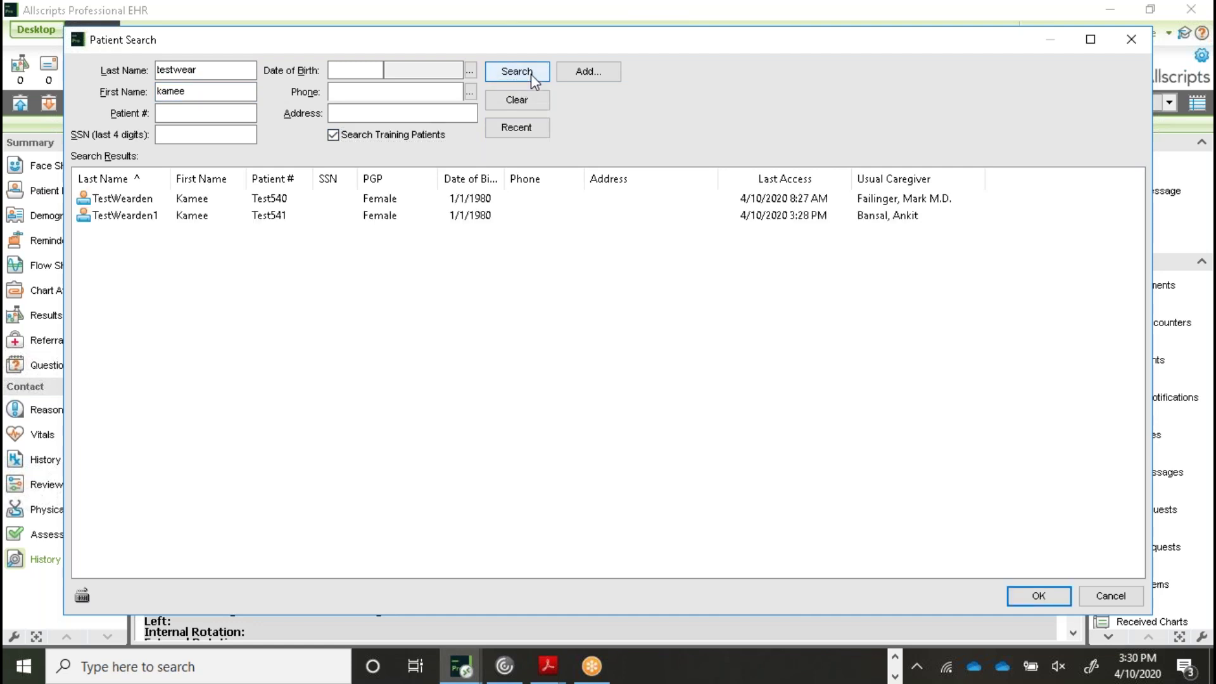
# Open the second matching chart, rejoin the 3:28 PM encounter and go to Physical Exam
pyautogui.doubleClick(217, 216)
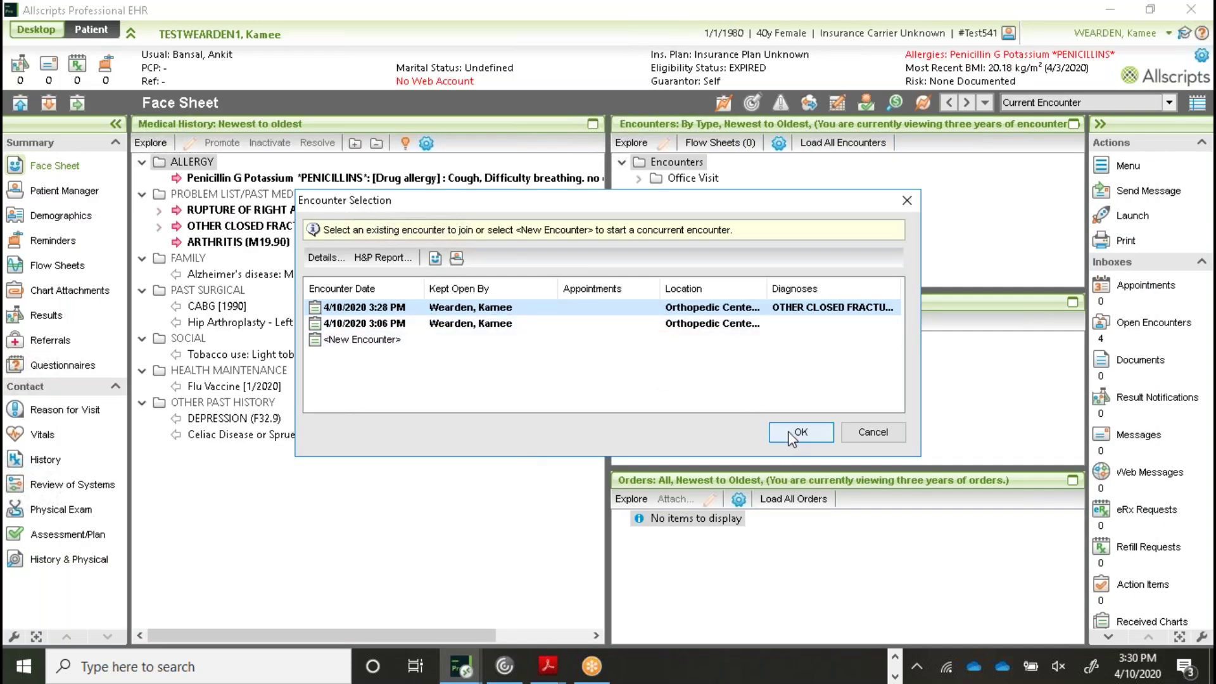
pyautogui.click(800, 431)
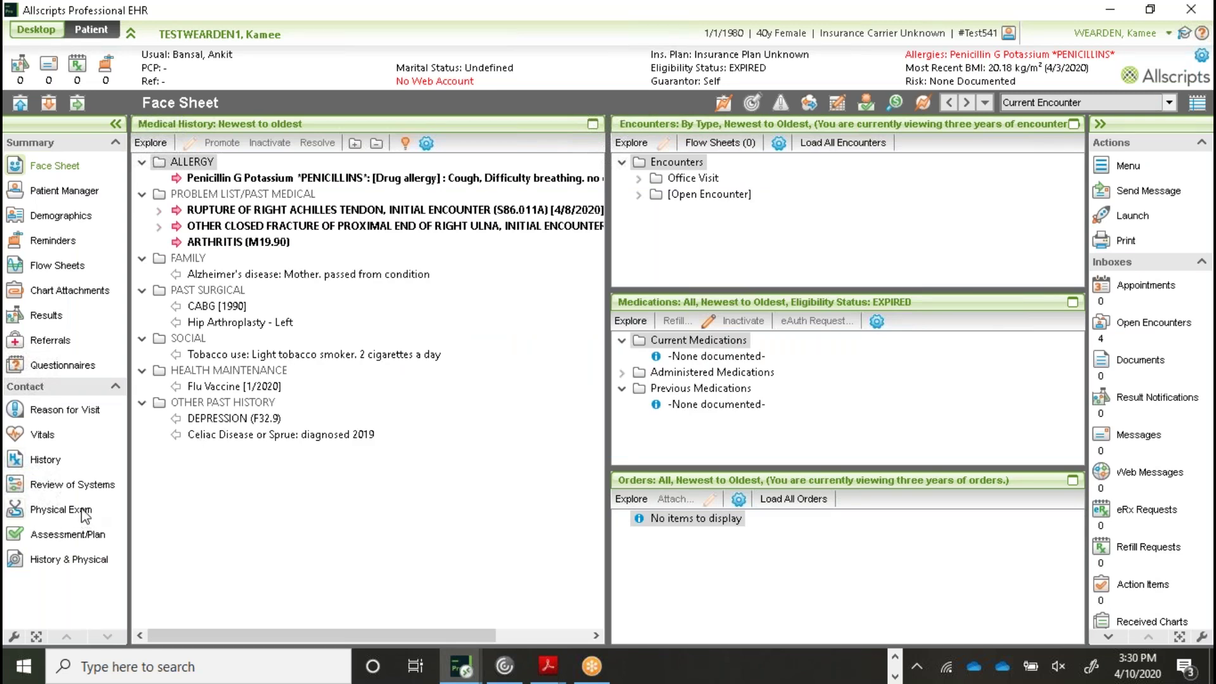
pyautogui.click(85, 516)
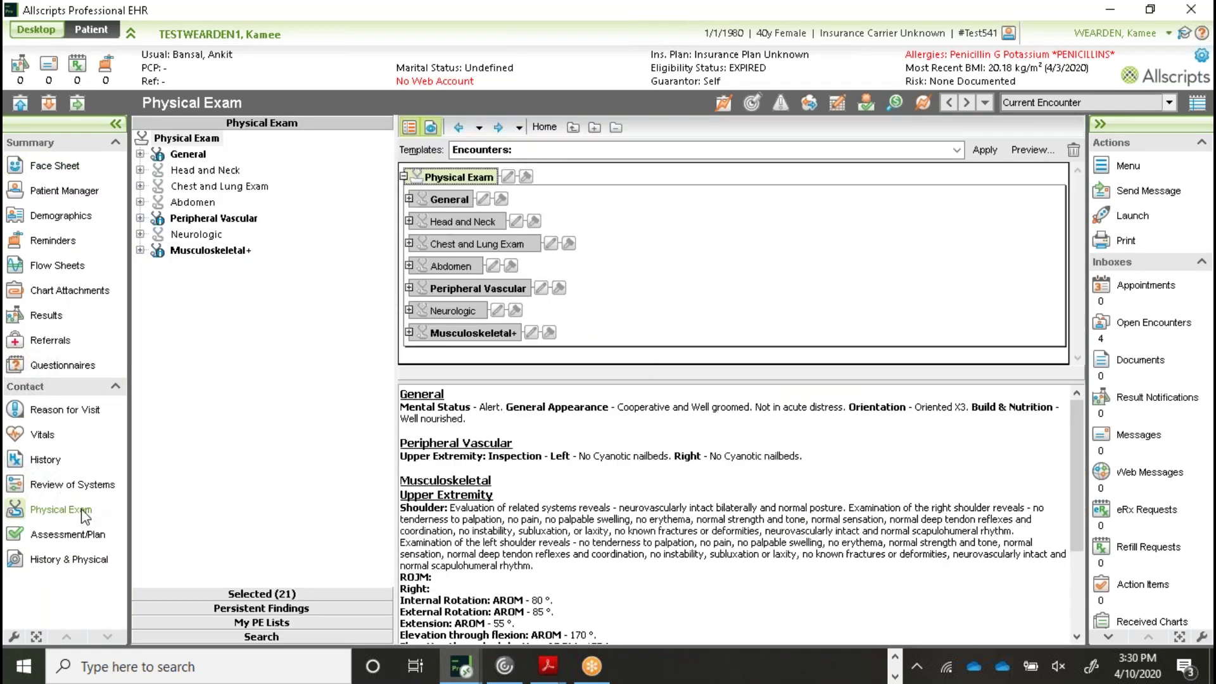
pyautogui.click(508, 178)
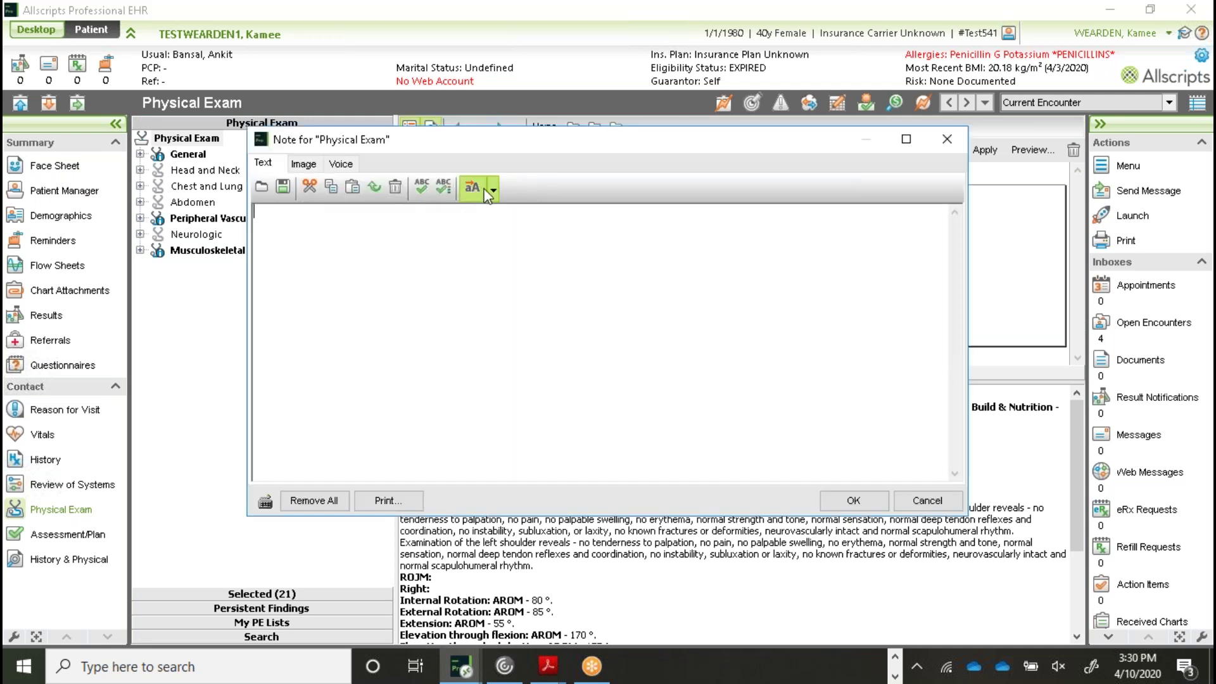
pyautogui.click(493, 189)
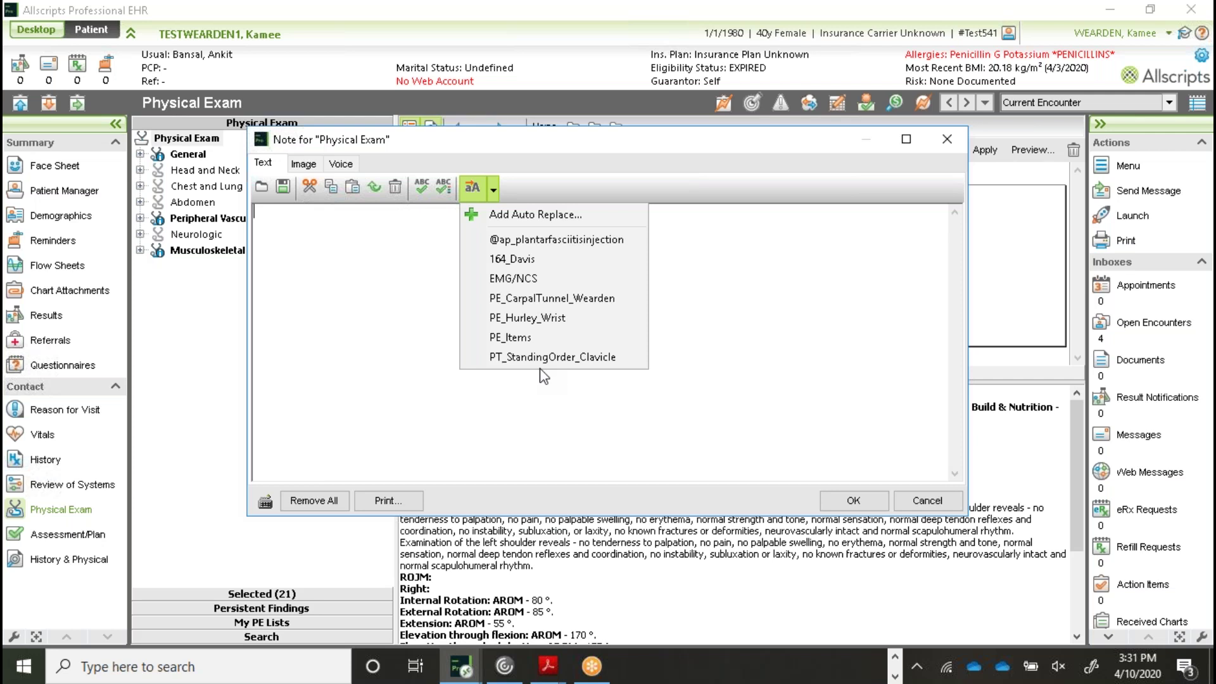
pyautogui.click(824, 356)
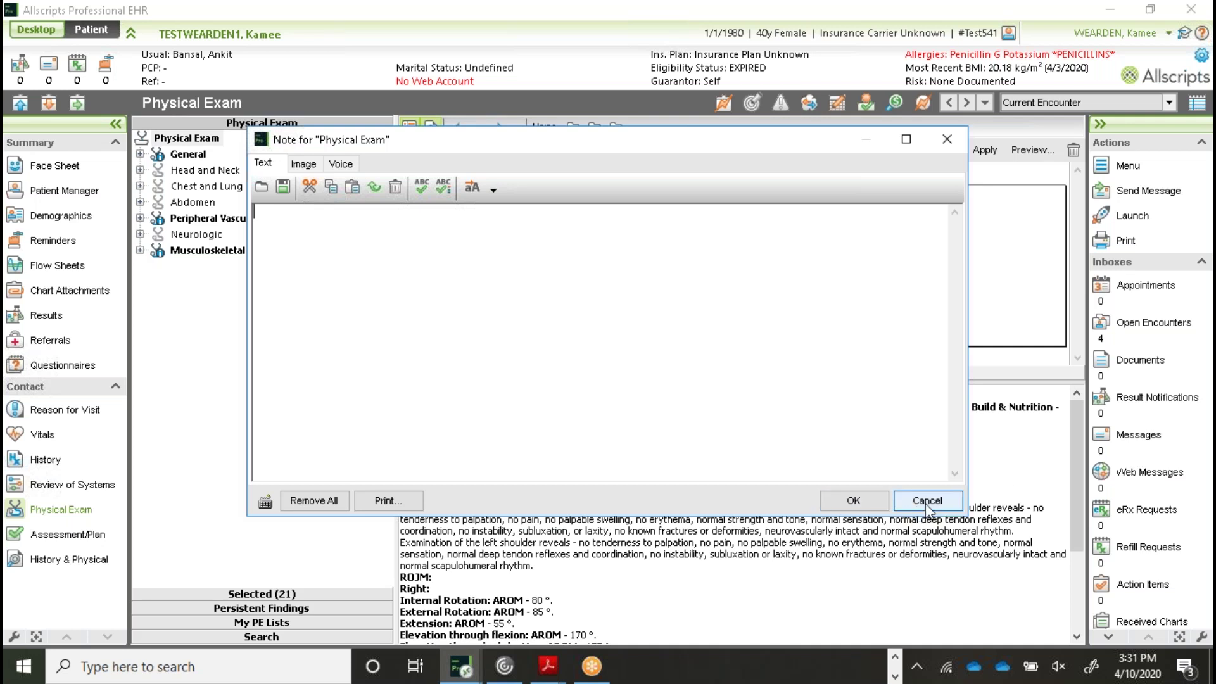
pyautogui.click(927, 501)
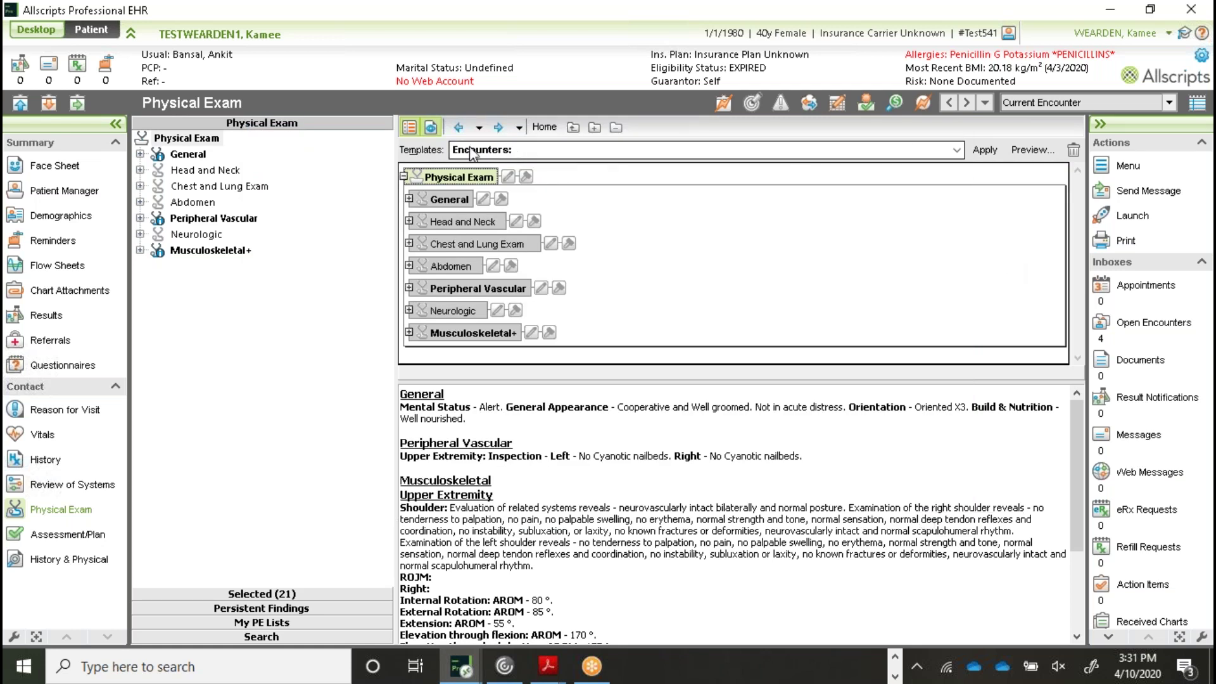
# Choose the 4/10/2020 encounter as visit template, carrying over only the Physical Exam category
pyautogui.click(409, 128)
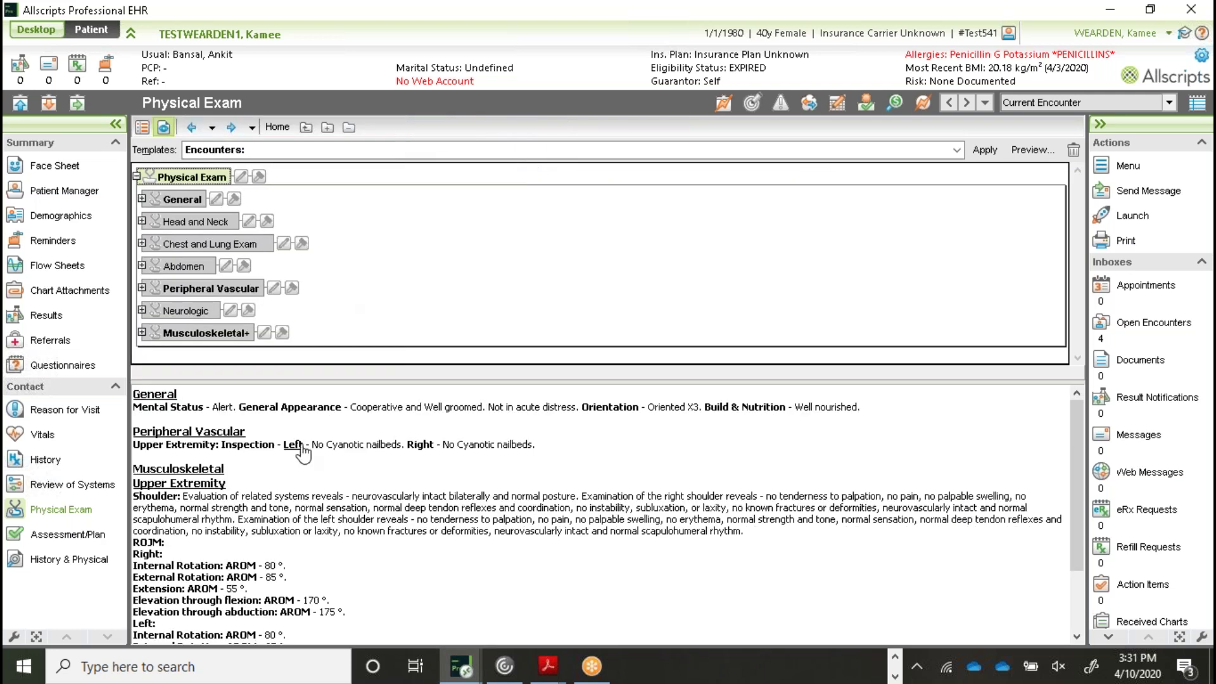
pyautogui.click(730, 105)
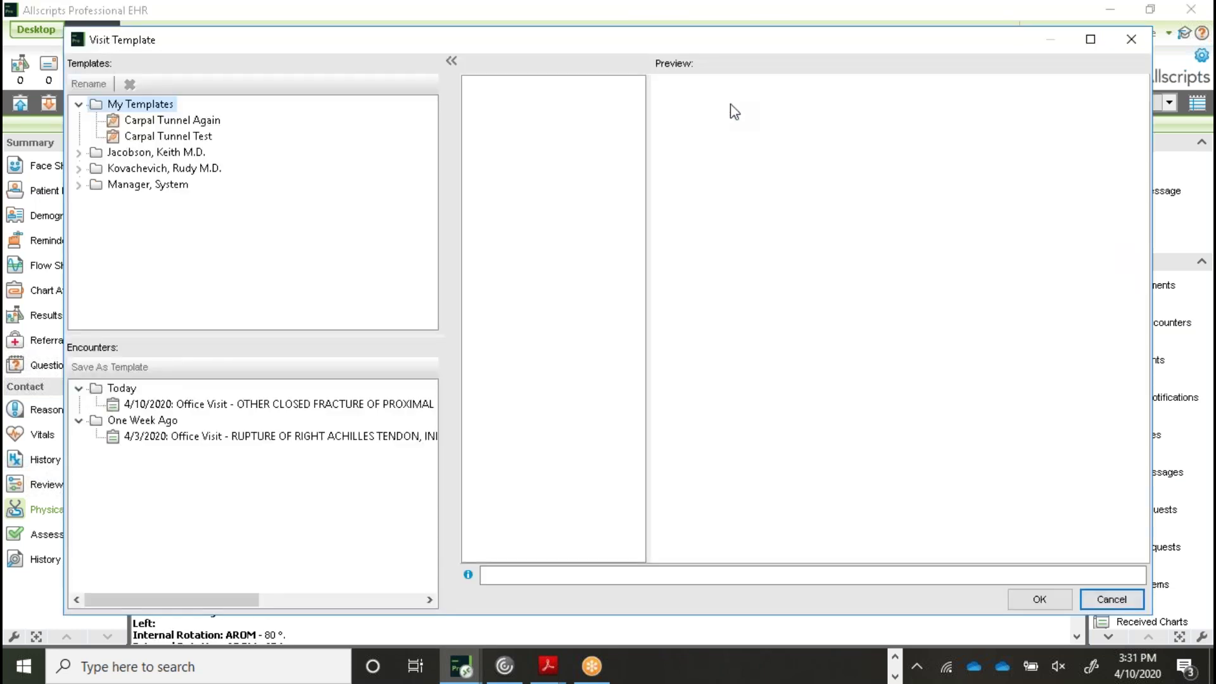
pyautogui.click(288, 403)
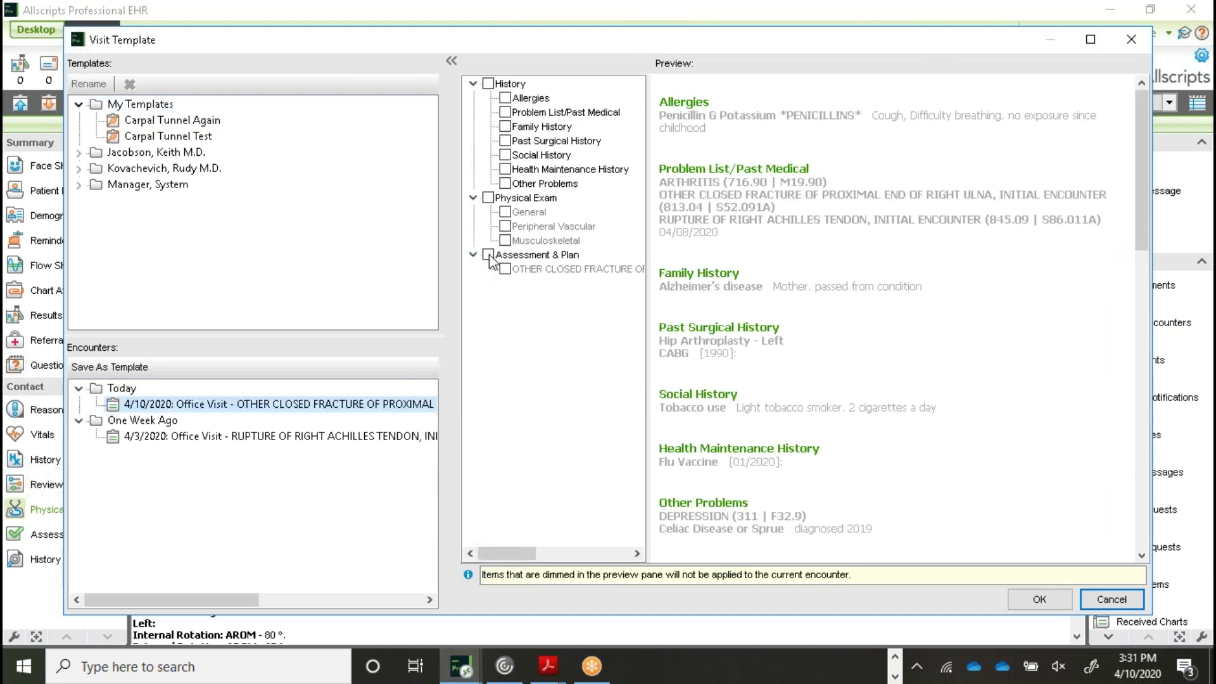
pyautogui.click(502, 200)
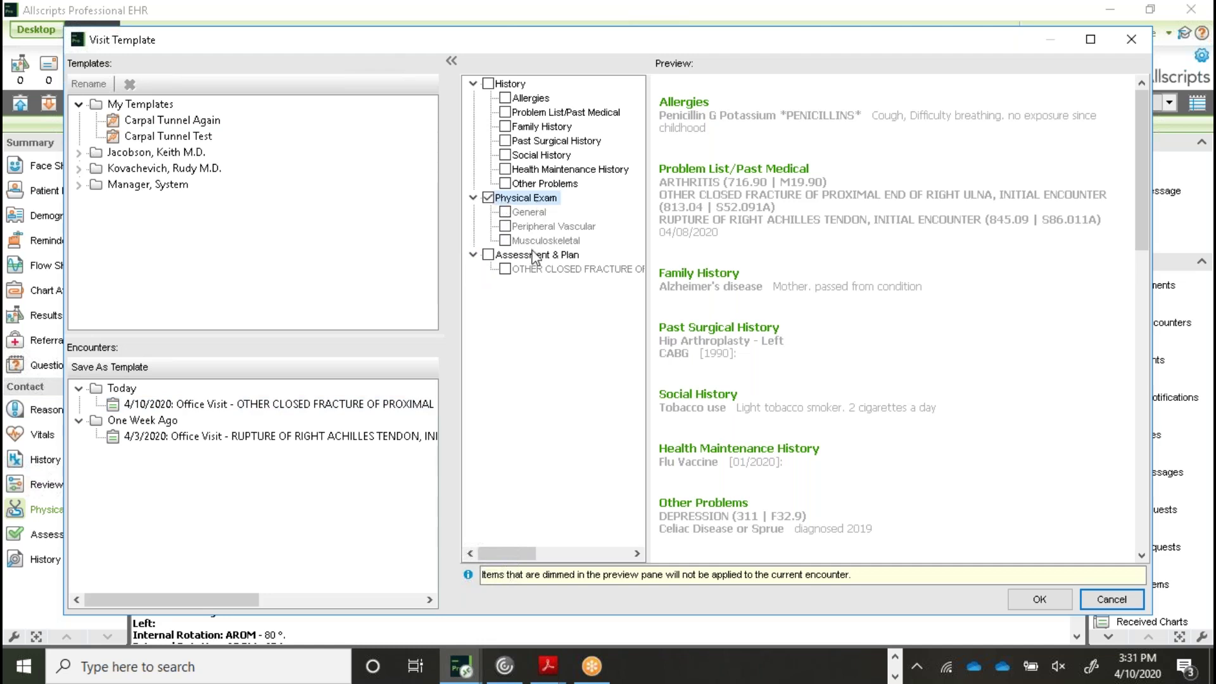